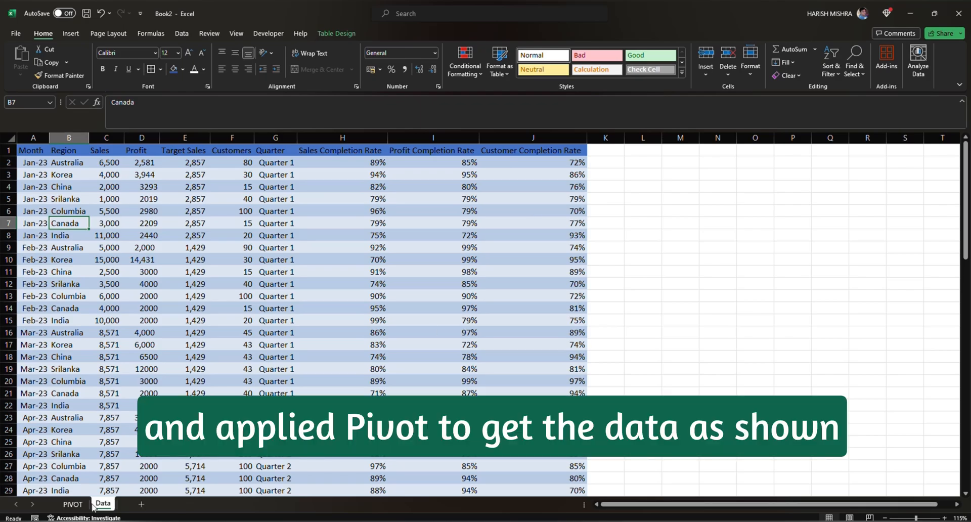
Add a new blank worksheet after the PIVOT sheet and turn off its gridlines
click(72, 504)
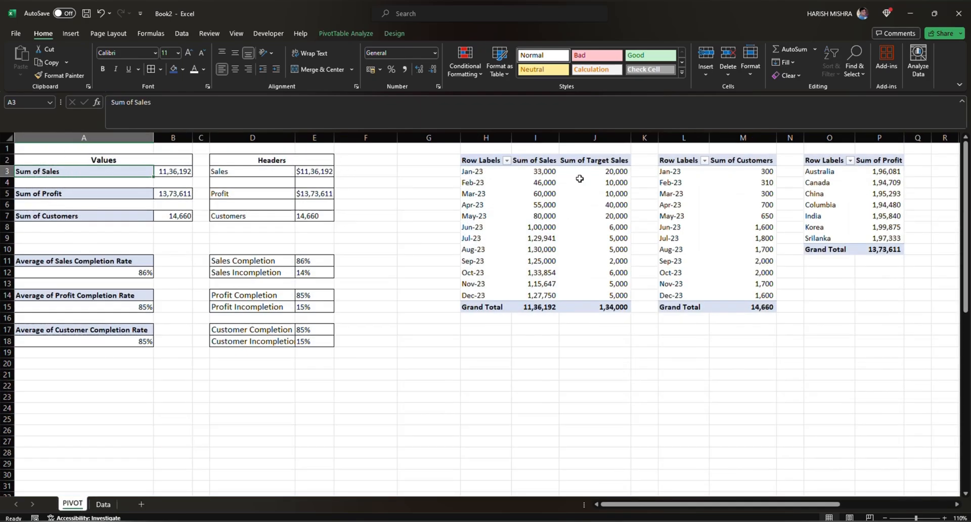
click(141, 504)
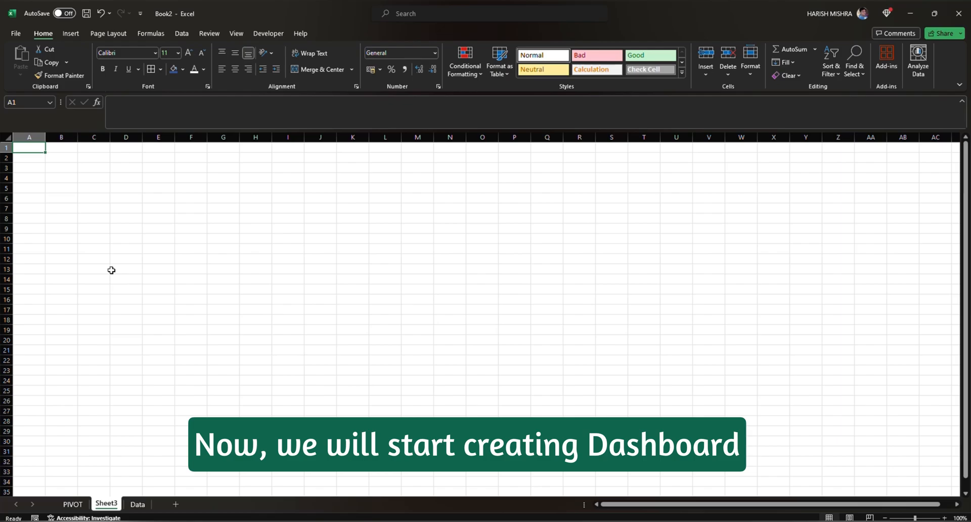
click(230, 33)
click(298, 62)
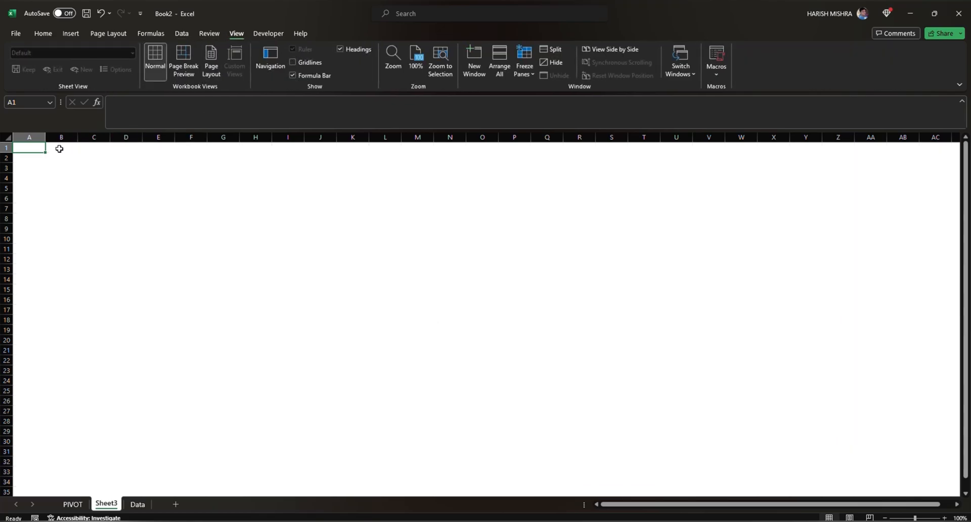
Fill all cells of the new sheet with a darker shade of the blue theme color
click(6, 138)
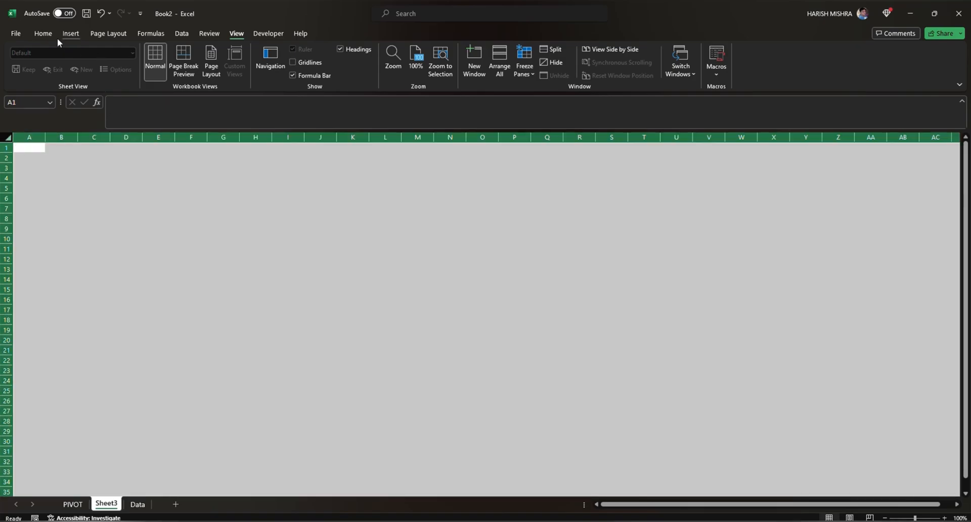
click(43, 33)
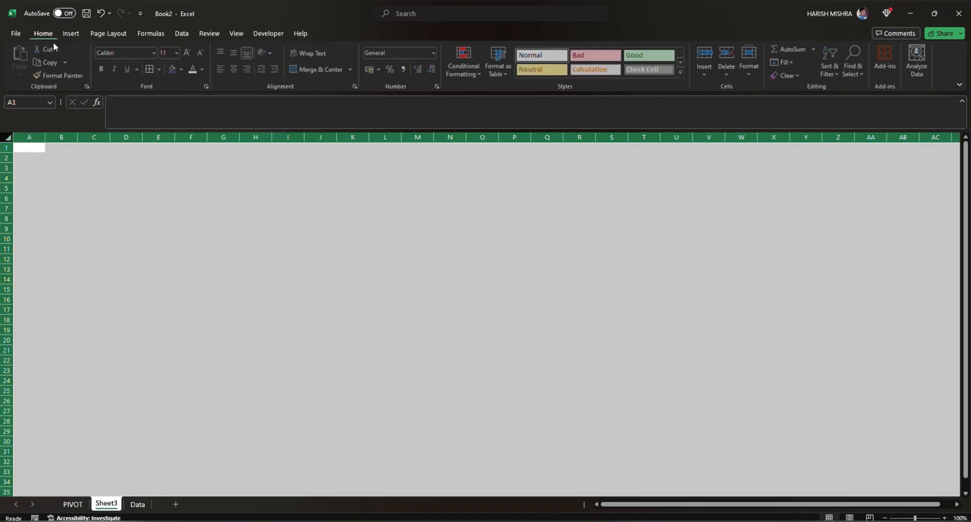
click(183, 70)
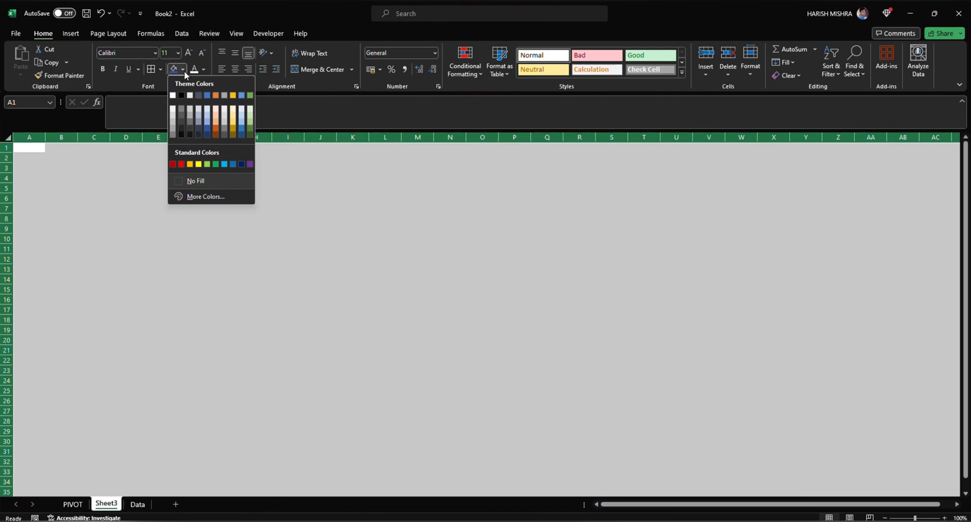
click(241, 133)
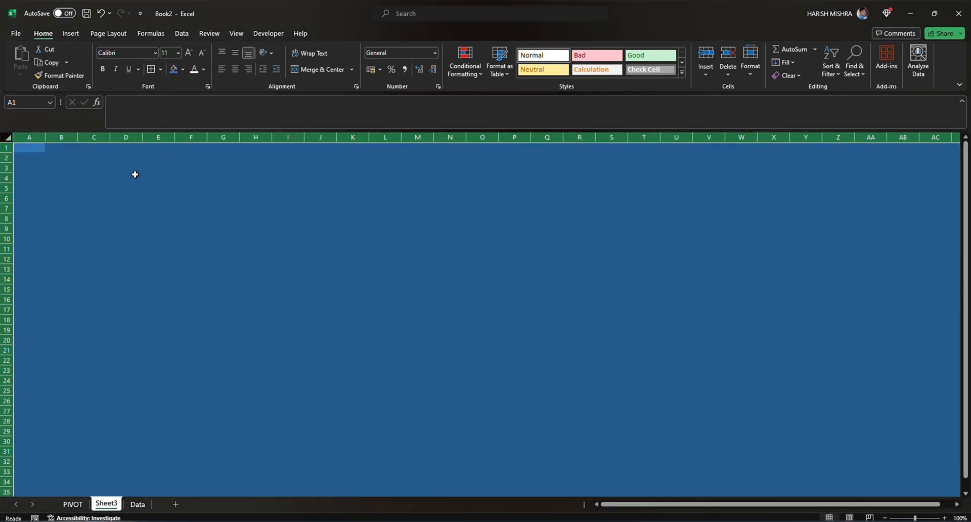
click(90, 171)
click(34, 149)
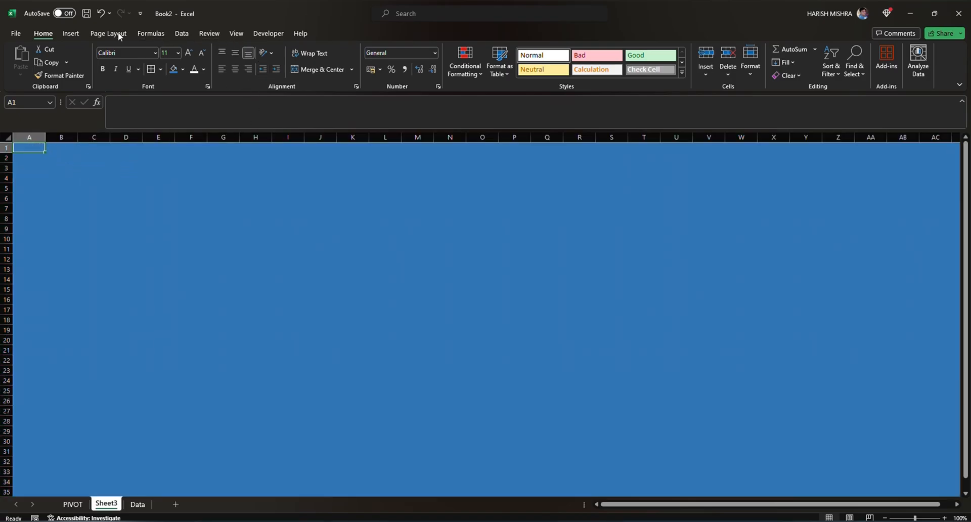
Draw a rectangle about 5.95 cm high and 3.81 cm wide from cell A1 down to row 12 and fill it white
click(70, 33)
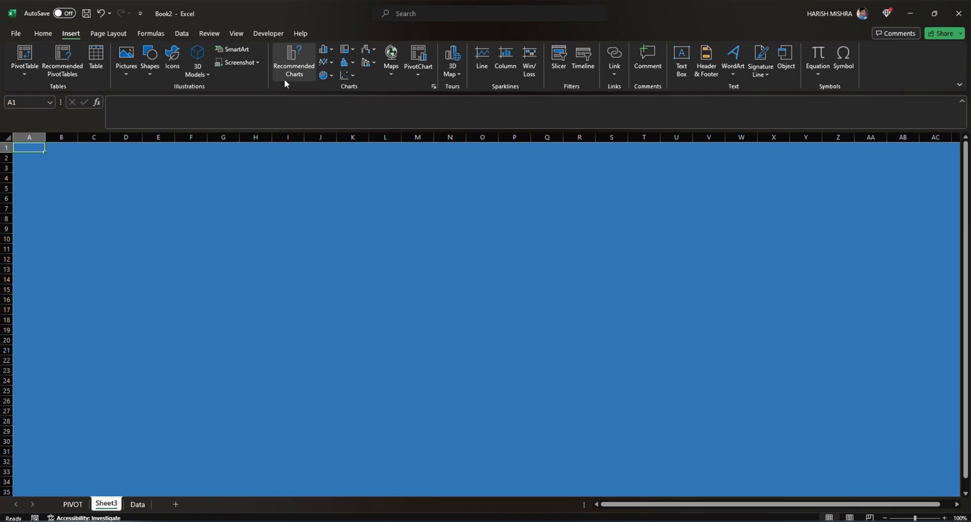
click(151, 65)
click(176, 102)
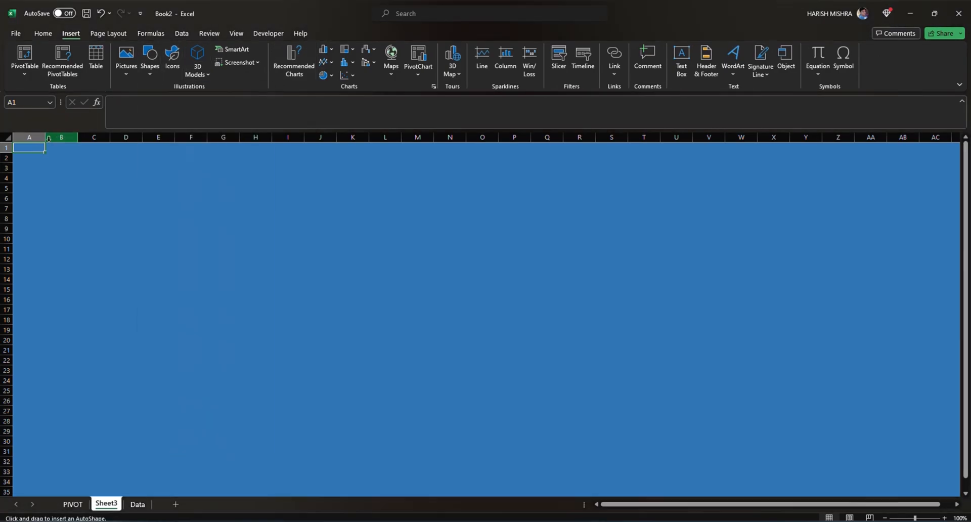
drag(17, 144, 89, 257)
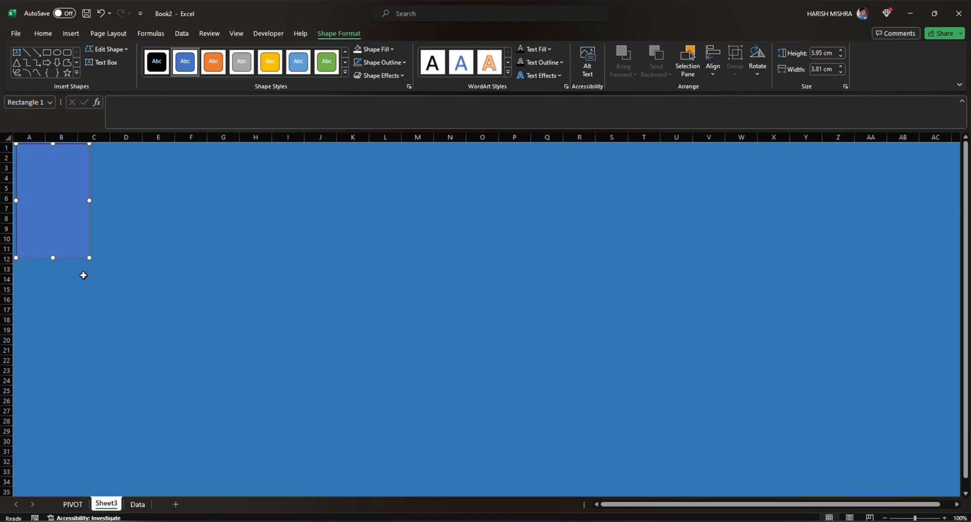
click(362, 50)
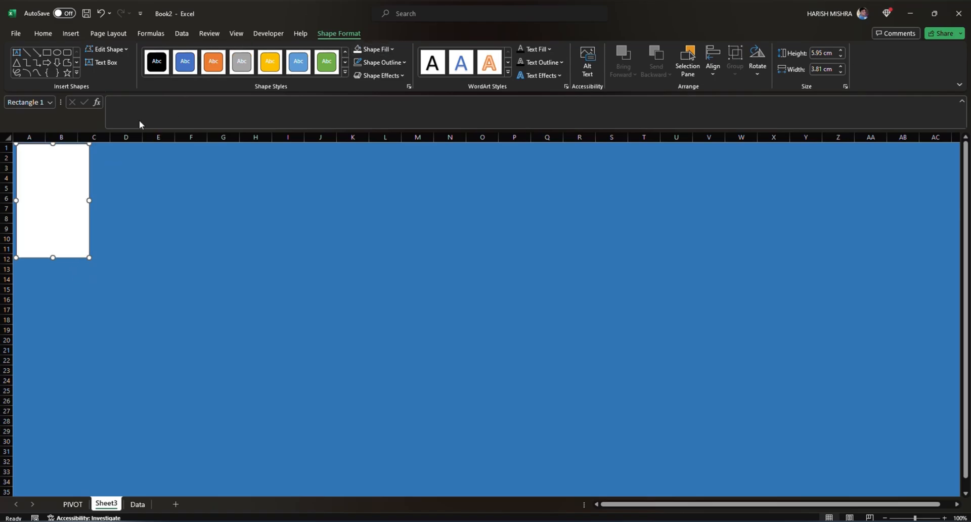
Place a copy of the white rectangle directly beneath the first, aligned with its left edge
click(51, 268)
click(24, 269)
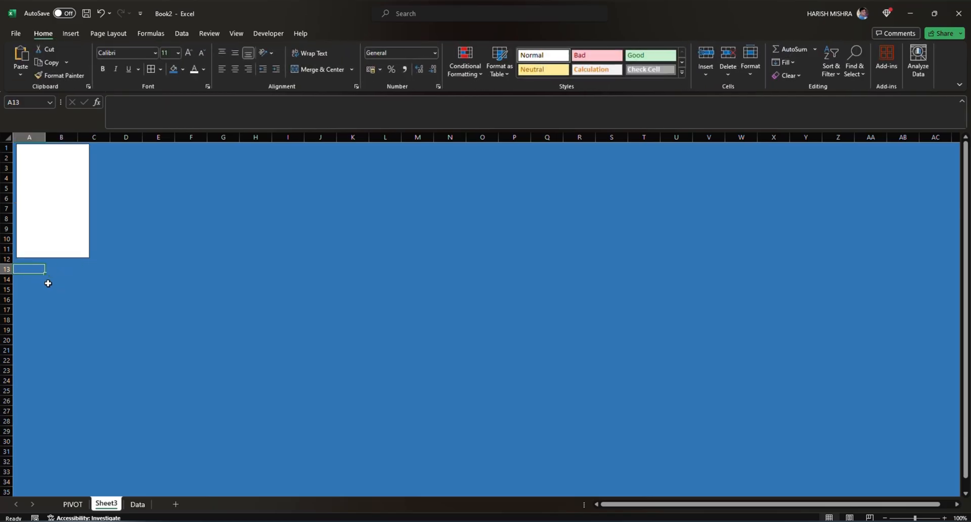
key(ctrl+v)
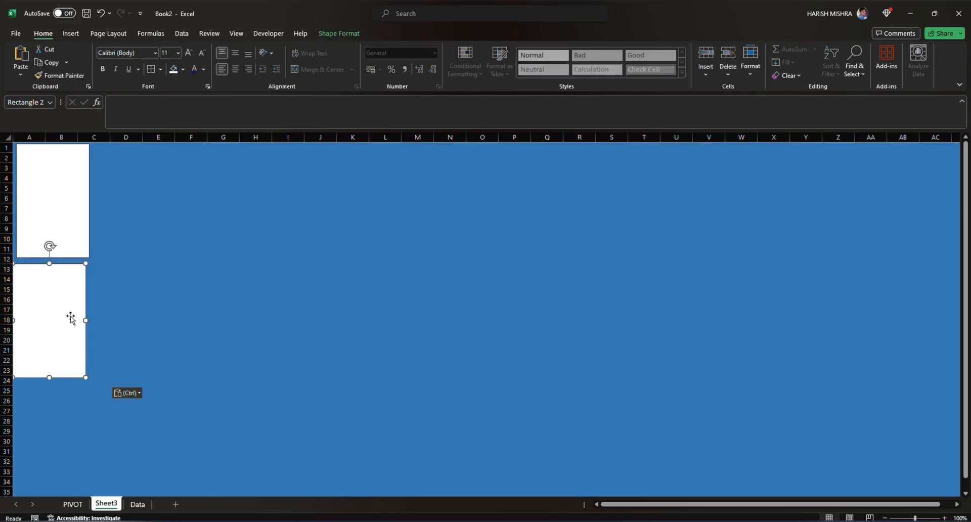
drag(74, 315, 74, 318)
Add a third, shorter white rectangle below the second and widen all three rectangles into column C
click(63, 400)
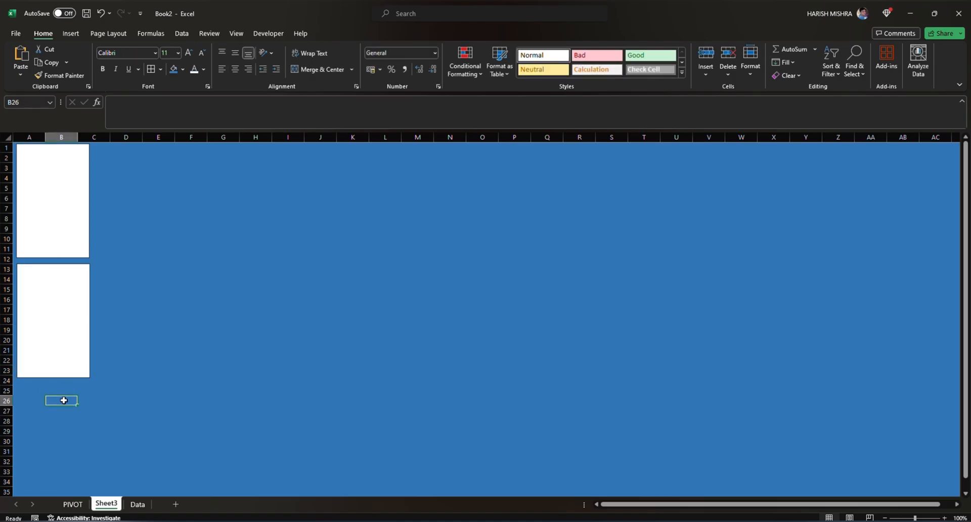
key(ctrl+v)
drag(91, 447, 54, 414)
scroll(59, 453, down, 1)
scroll(104, 412, up, 1)
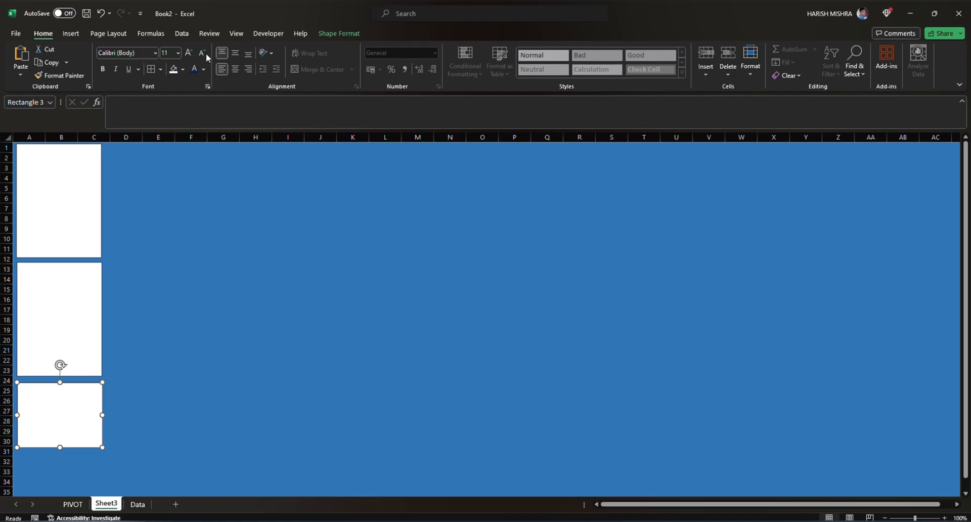
Draw a rectangle about 19 cm high and 44.42 cm wide covering the area beside the white boxes and fill it light gray
click(71, 34)
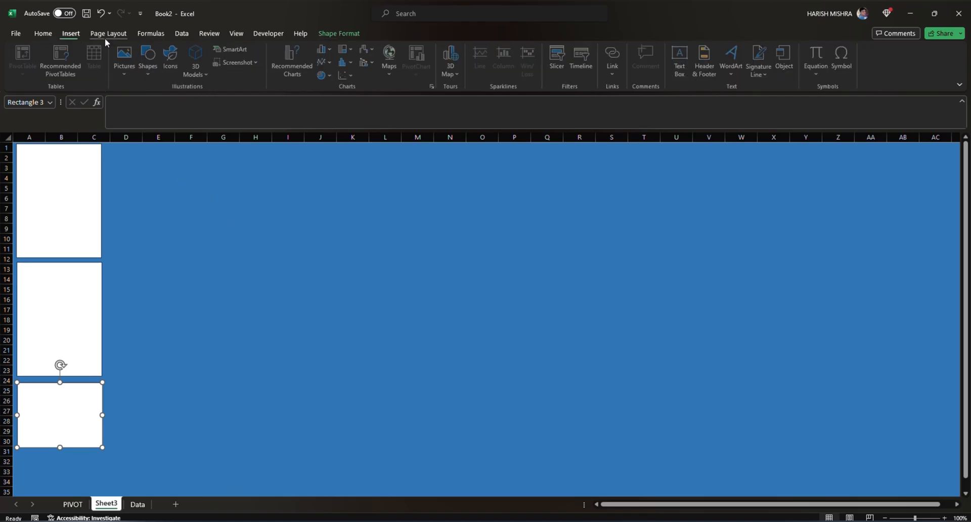
click(148, 58)
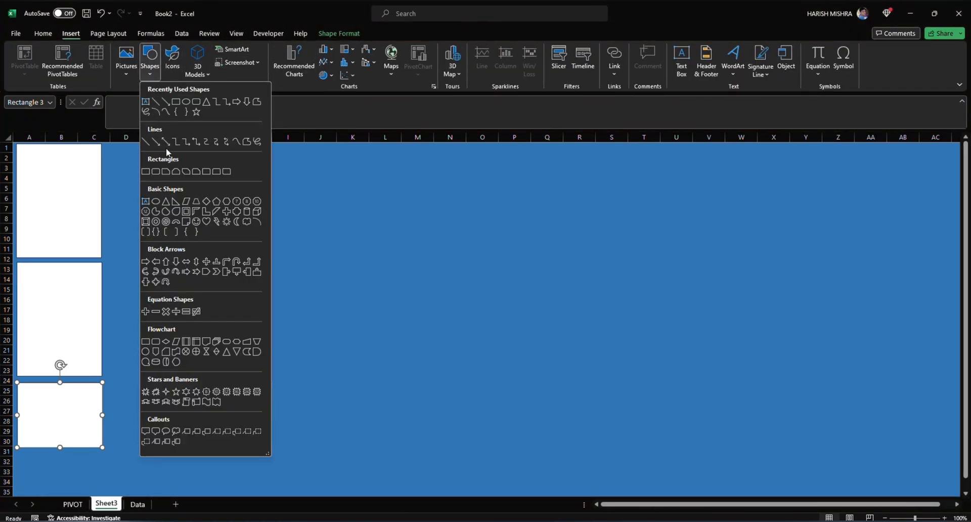
click(175, 101)
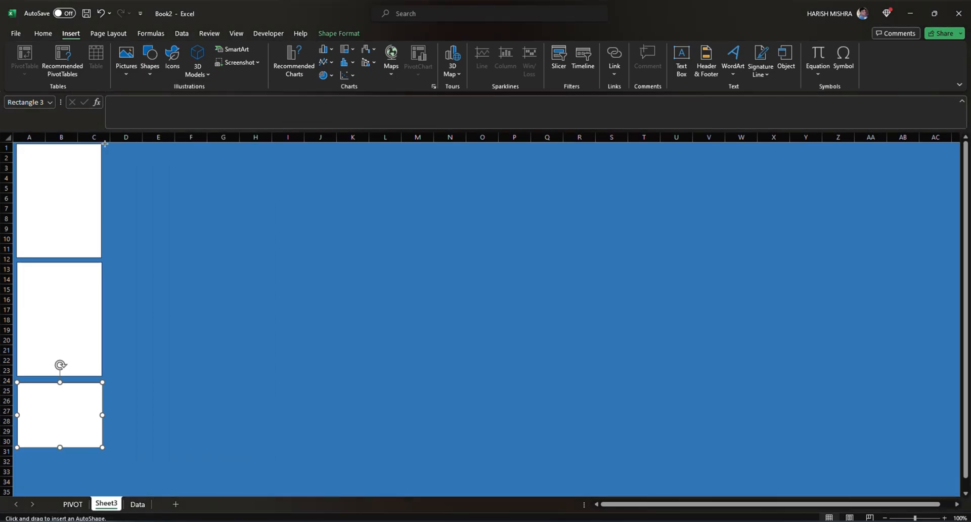
drag(105, 144, 954, 506)
click(375, 49)
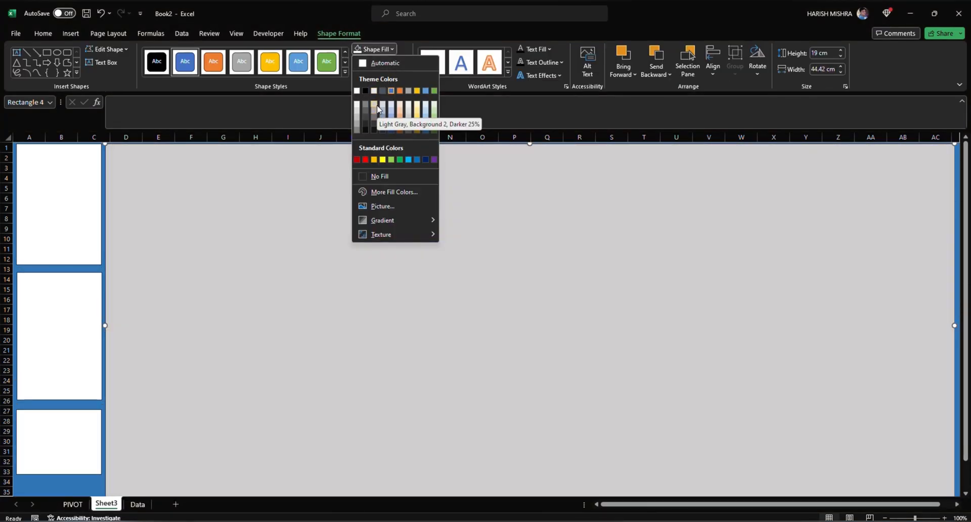
click(377, 108)
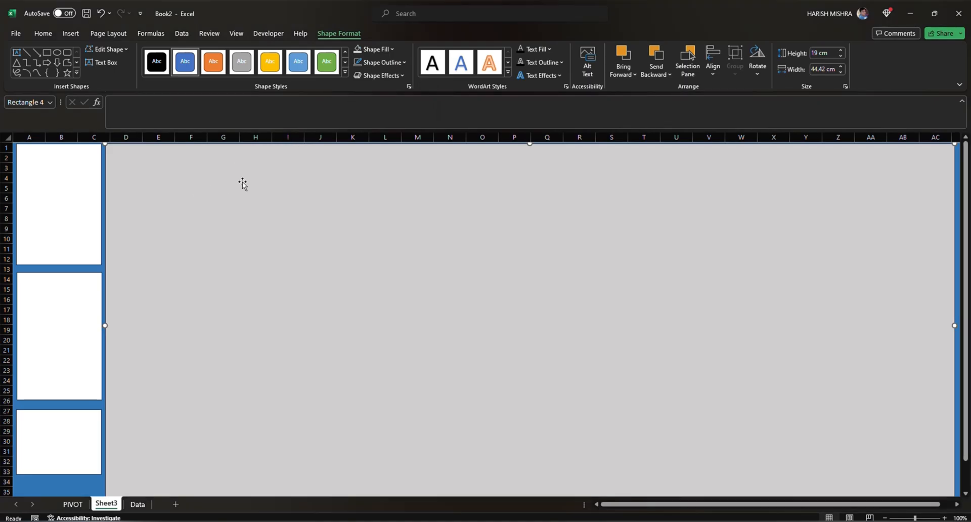
Draw a rounded rectangle banner about 2.14 cm high and 44.19 cm wide across the gray panel's upper edge and fill it white
click(67, 34)
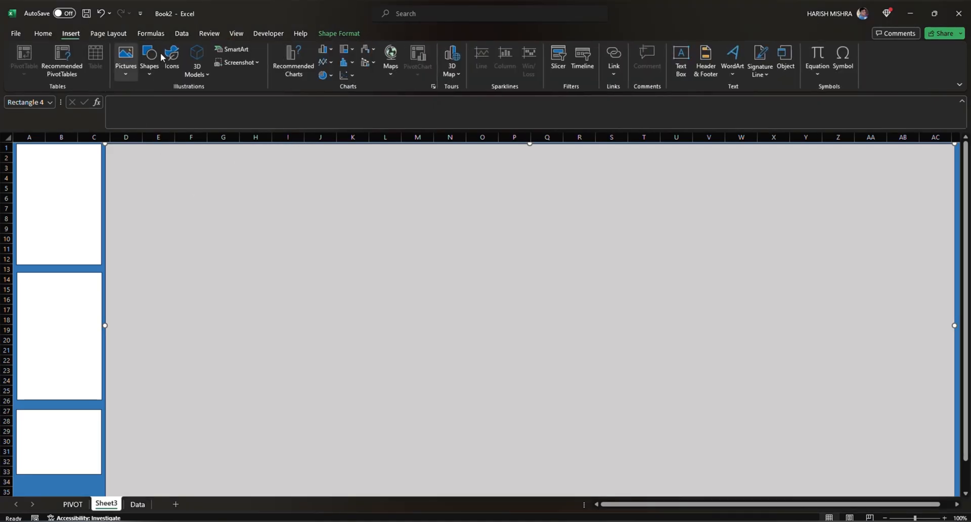
click(153, 74)
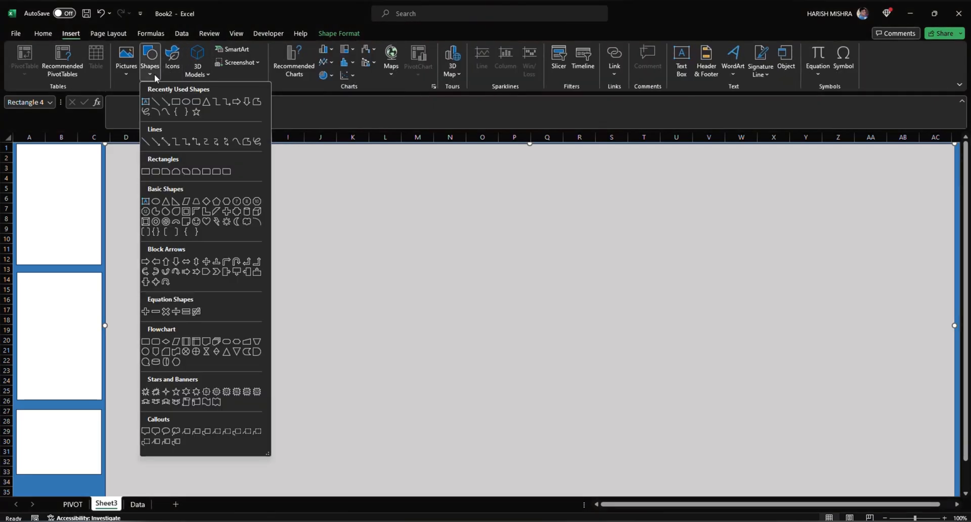
click(194, 103)
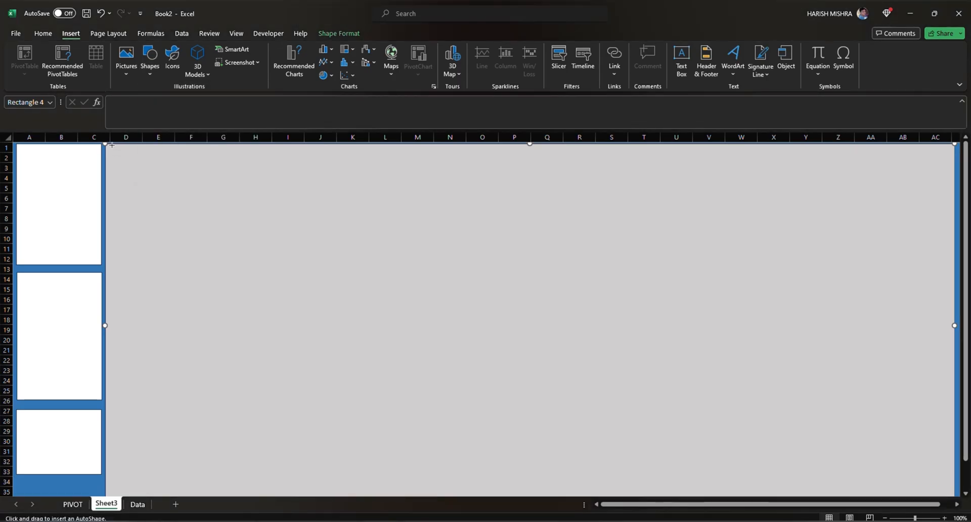
mouse_move(108, 146)
mouse_down()
mouse_move(403, 198)
mouse_move(395, 196)
mouse_move(952, 186)
mouse_up()
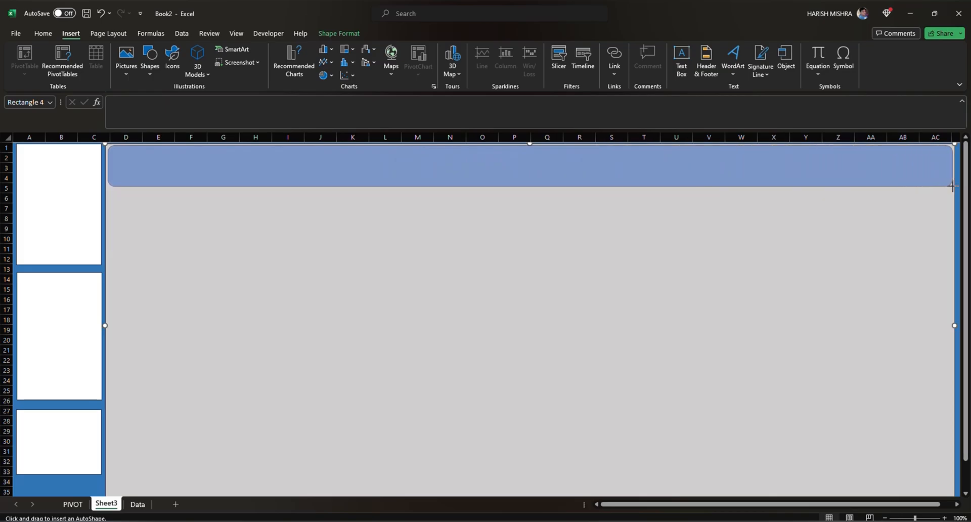
drag(952, 186, 952, 186)
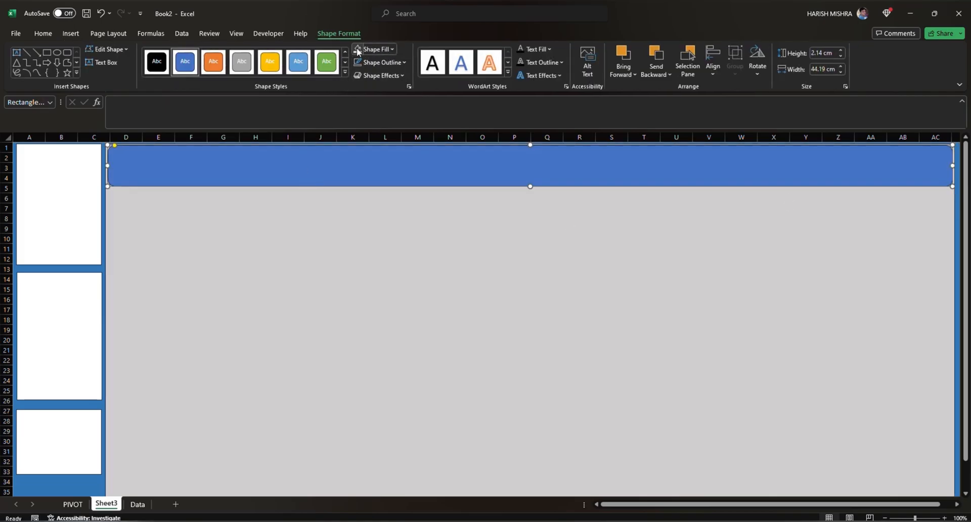
click(357, 51)
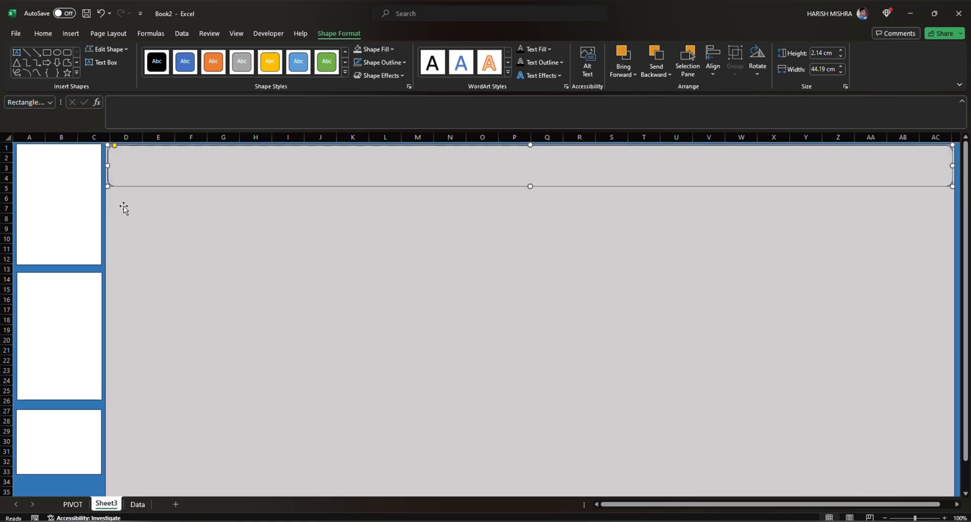
click(393, 49)
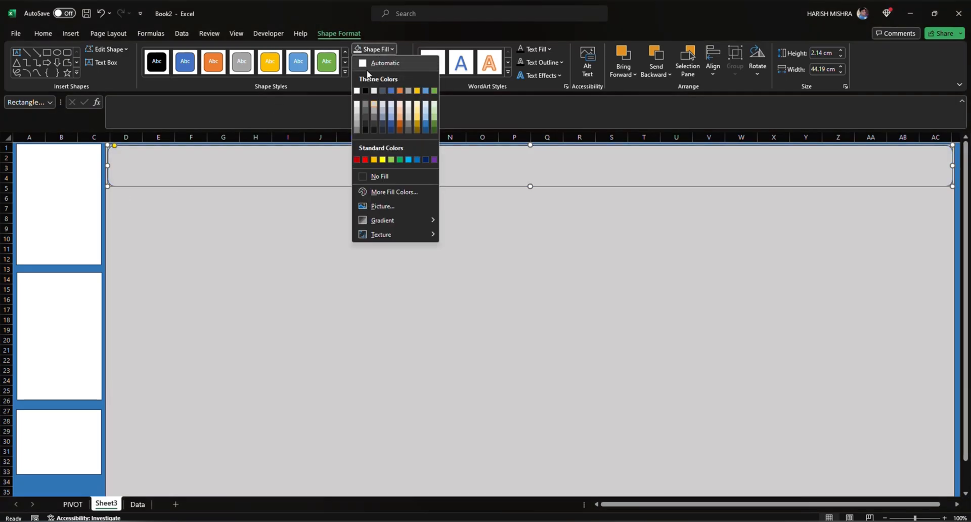
click(360, 94)
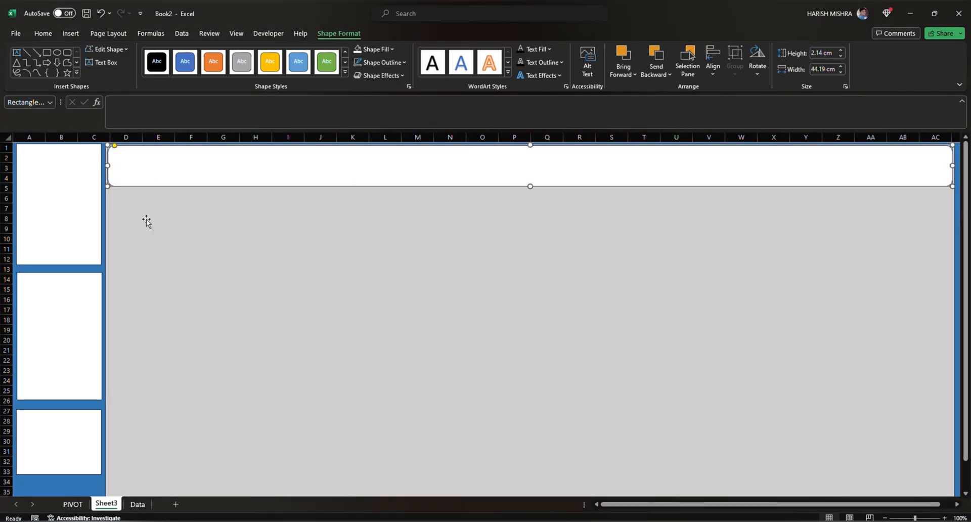
Draw a rounded rectangle about 2.96 cm high and 15.9 cm wide below the left end of the white banner
click(128, 199)
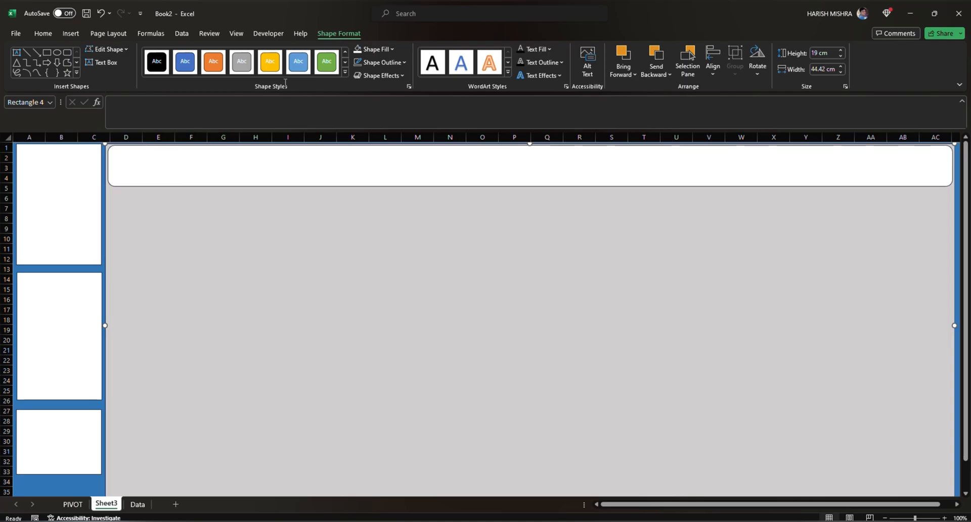
click(72, 36)
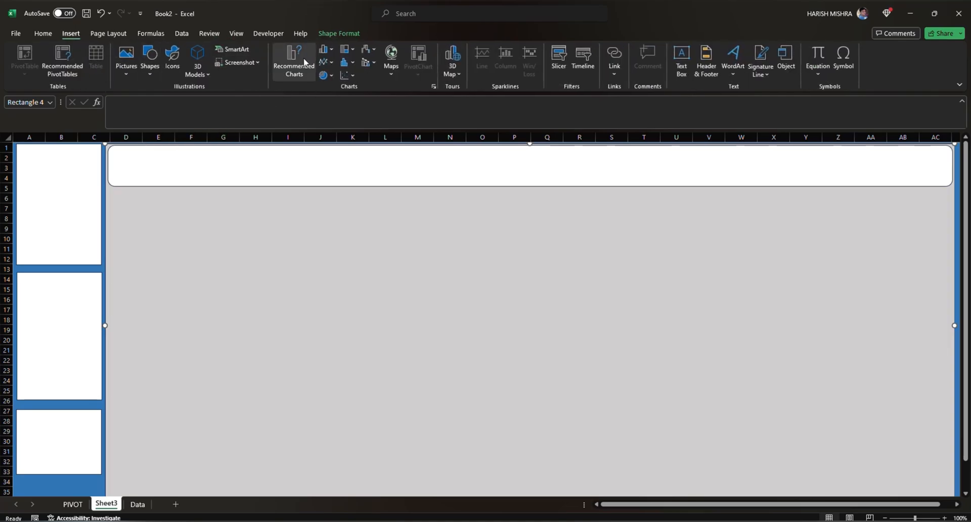
click(150, 74)
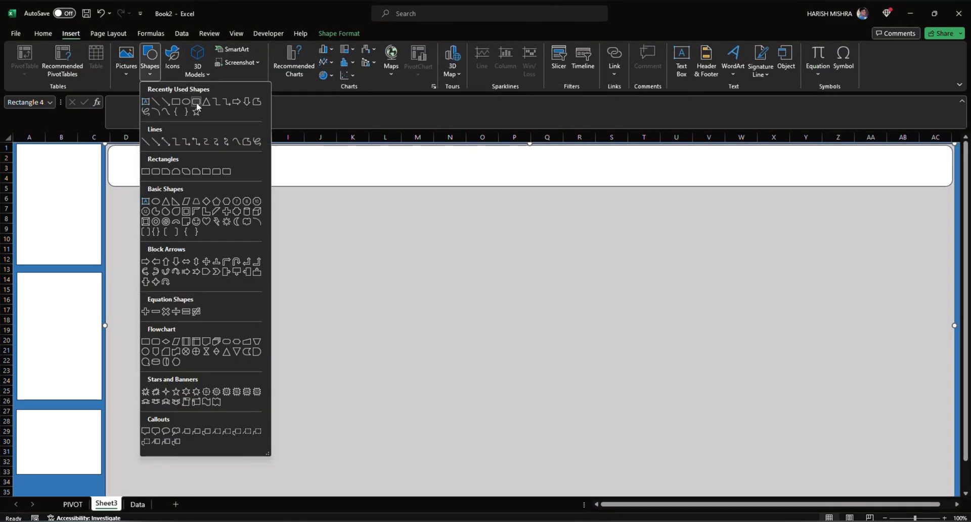
click(196, 102)
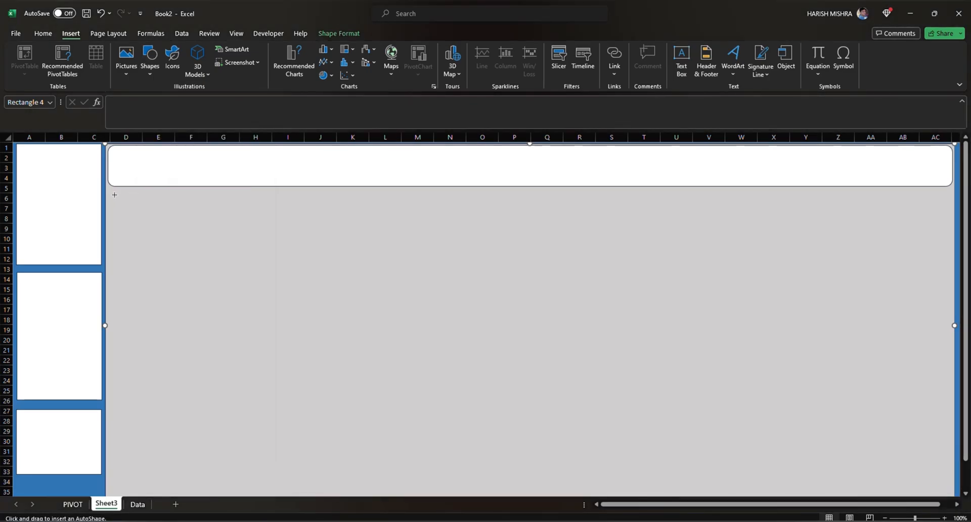
drag(112, 191, 397, 247)
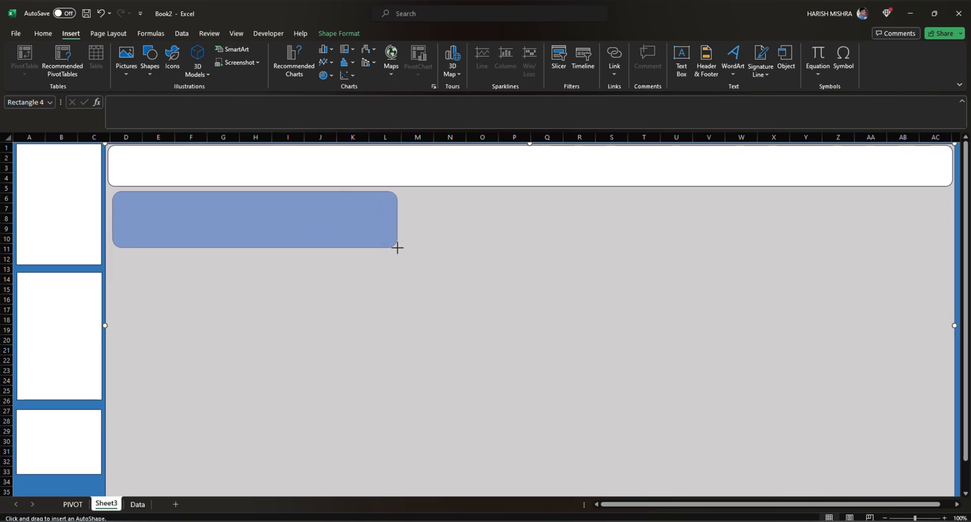
drag(397, 248, 416, 249)
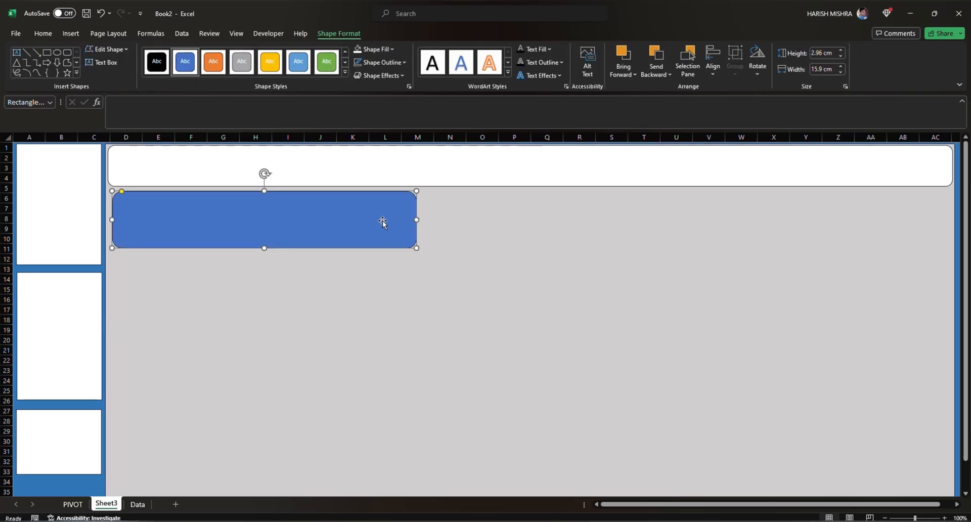
Fill the rounded rectangle below the banner white and duplicate it twice, resizing the three cards to sit side by side across the gray panel
click(359, 53)
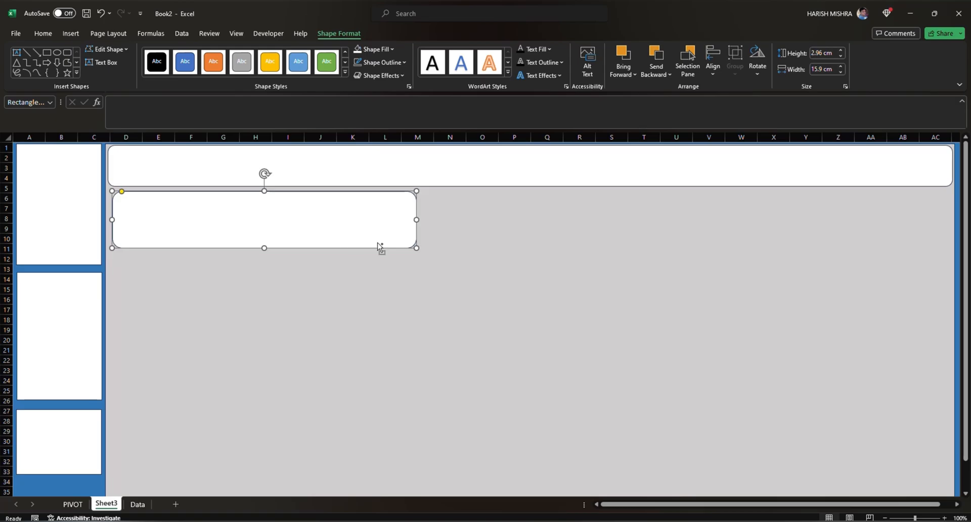
click(488, 216)
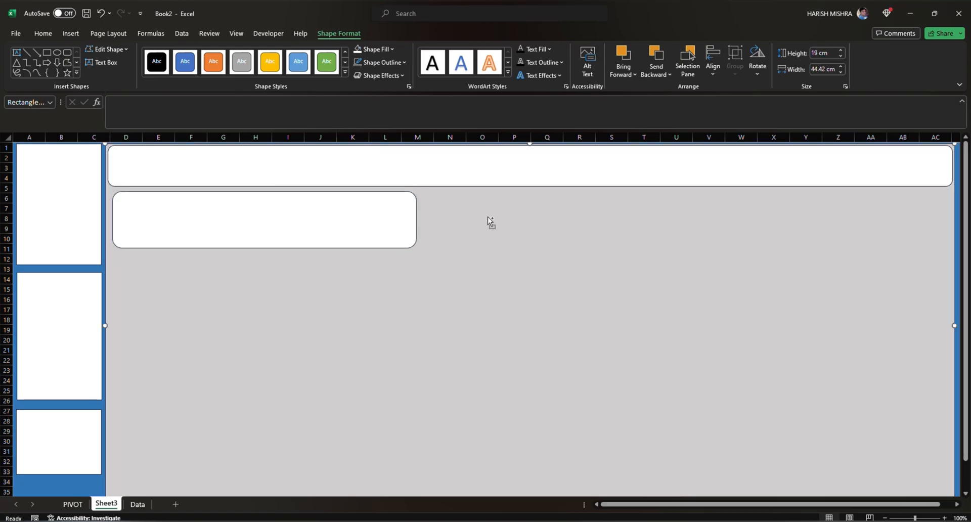
drag(338, 227, 614, 209)
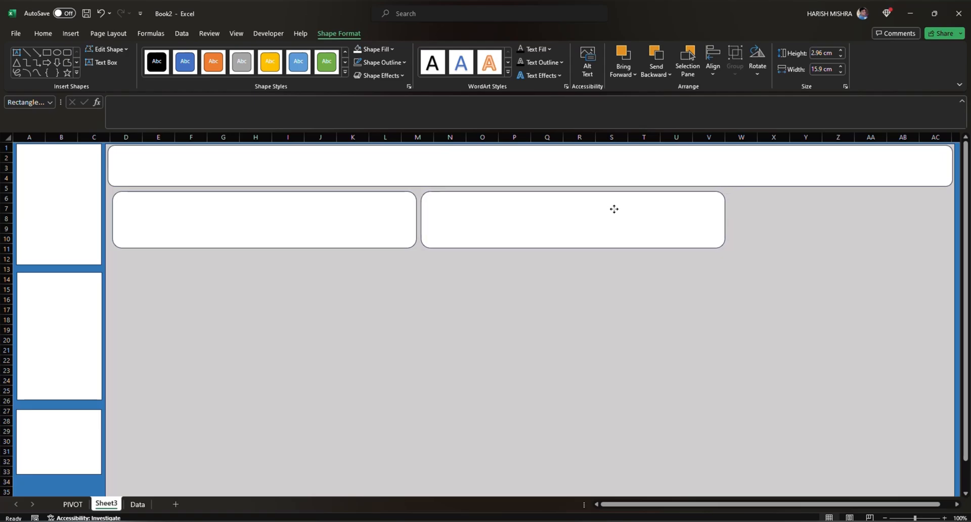
drag(614, 208, 613, 210)
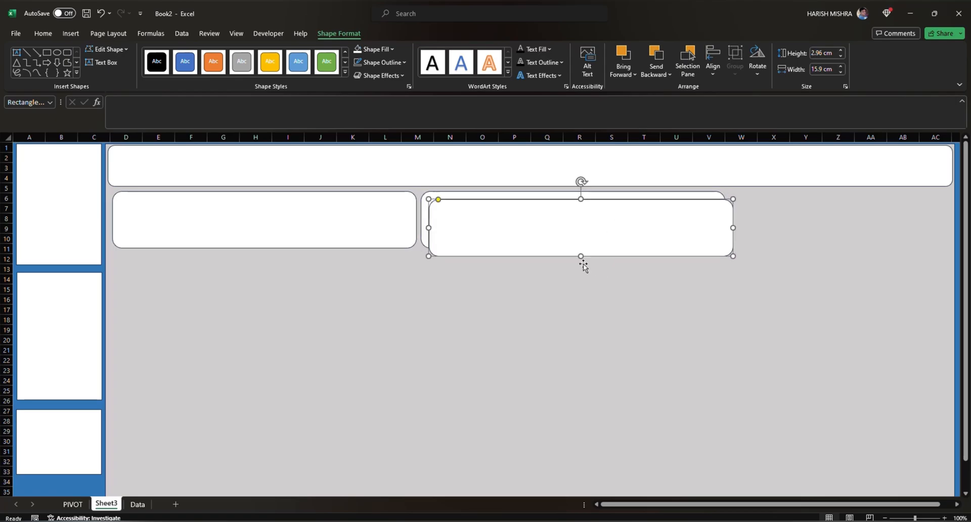
drag(556, 231, 688, 236)
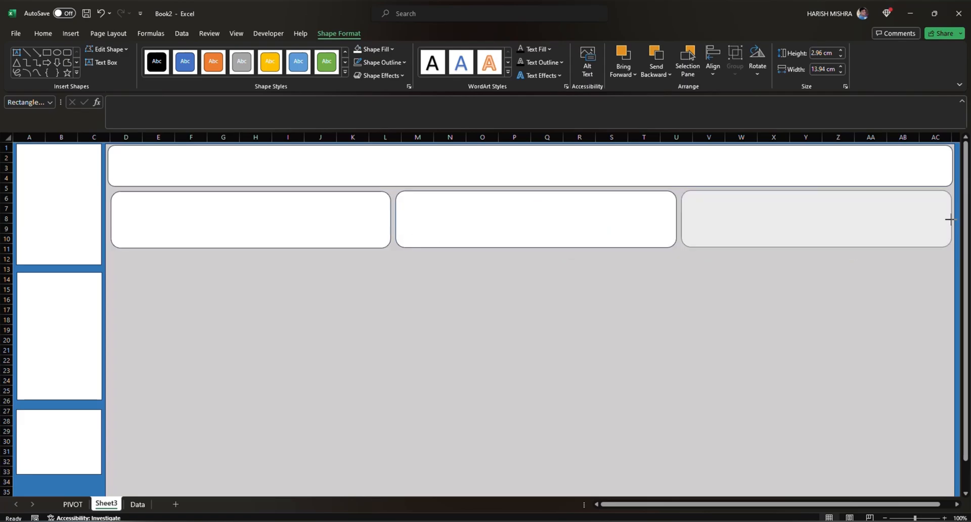
click(435, 284)
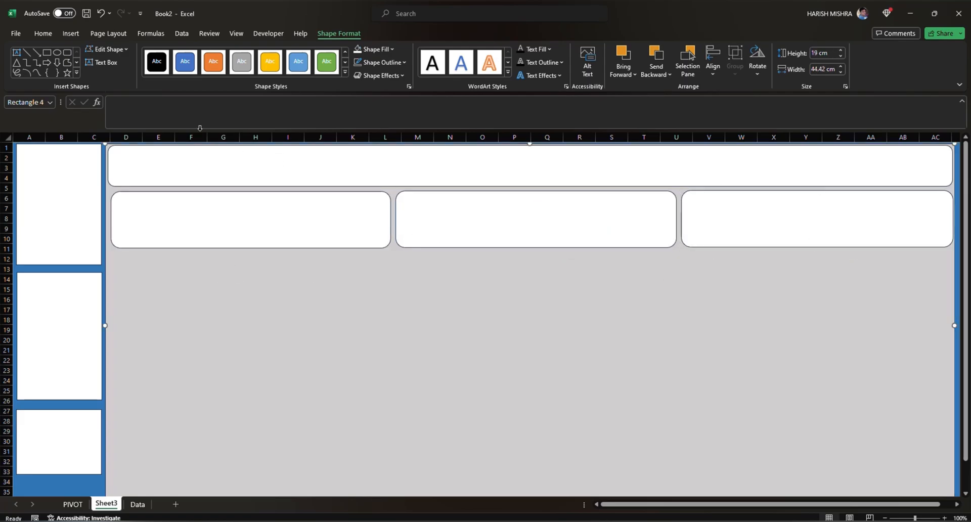
Draw a white rectangle about 13.39 cm high and 20.16 cm wide below the first cards, reaching the gray panel's lower edge
click(68, 33)
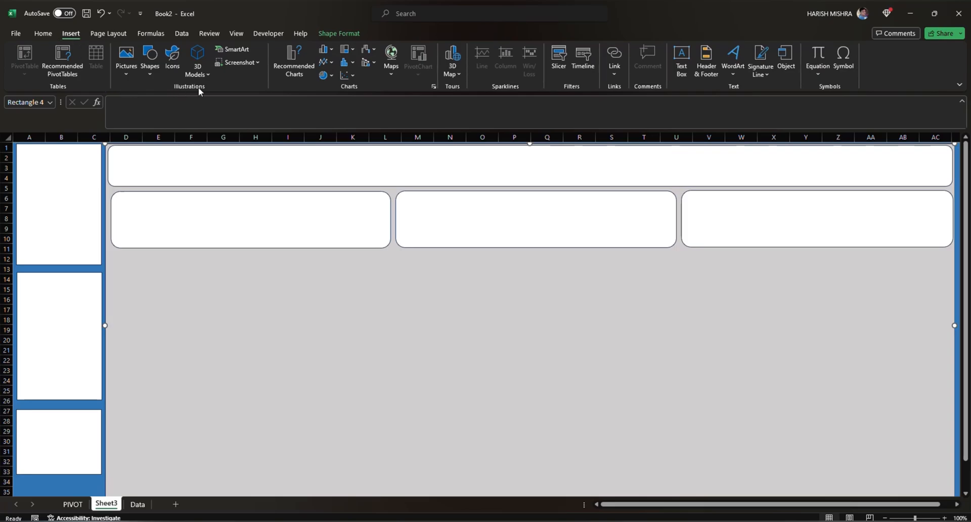
click(155, 71)
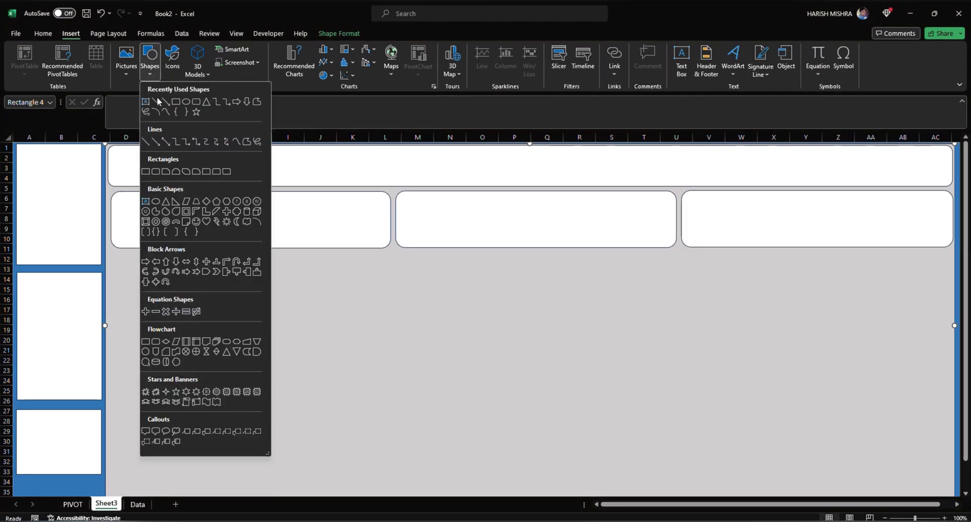
click(177, 101)
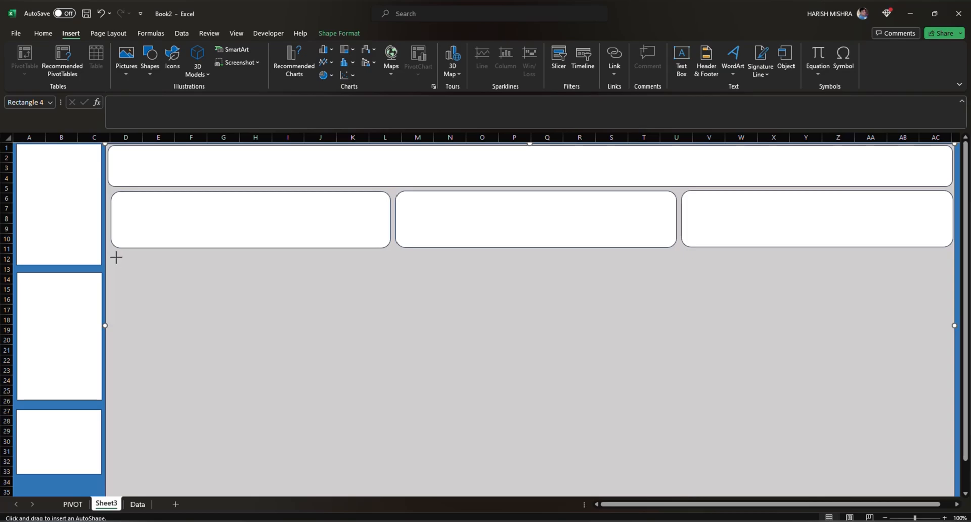
drag(116, 257, 496, 489)
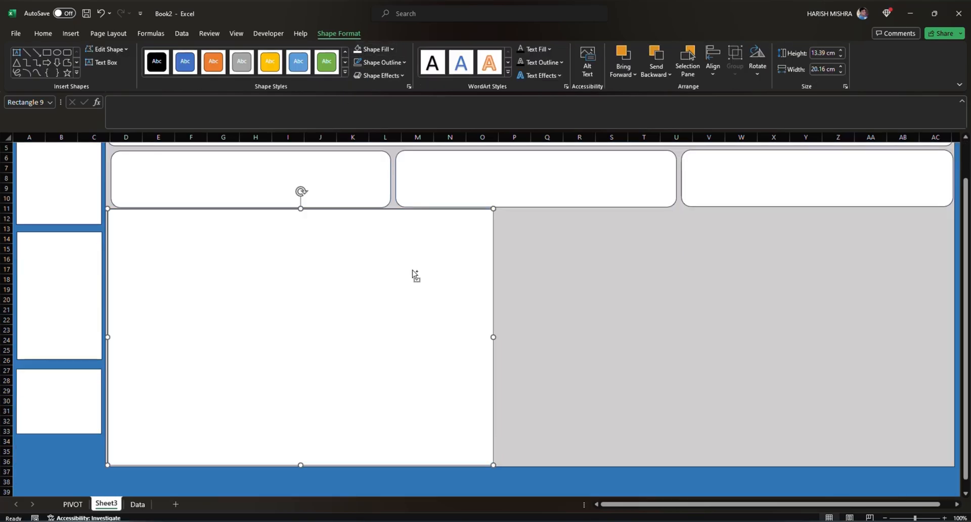
Duplicate the large rectangle, shorten the copy to about 7.12 cm, and place it beside the original, widened to about 23.89 cm
key(ctrl+d)
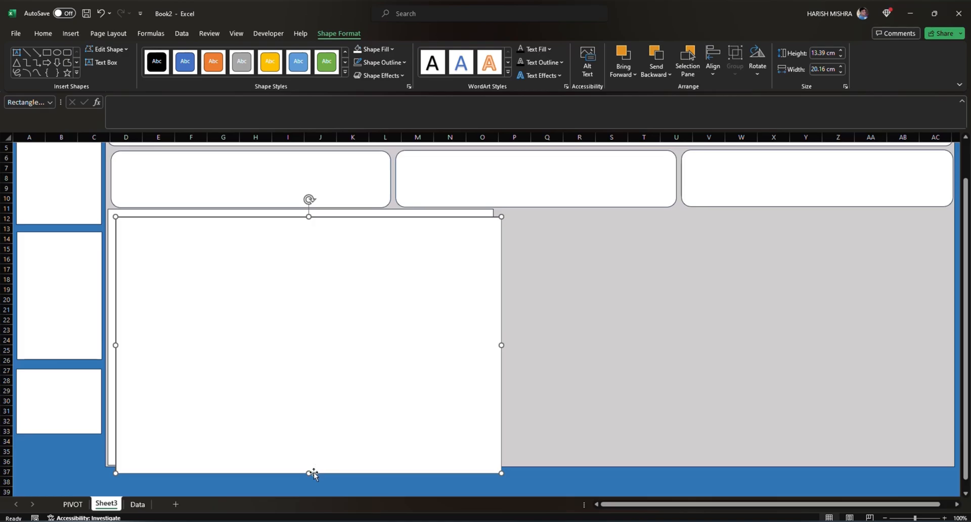
drag(308, 473, 314, 353)
drag(316, 267, 698, 252)
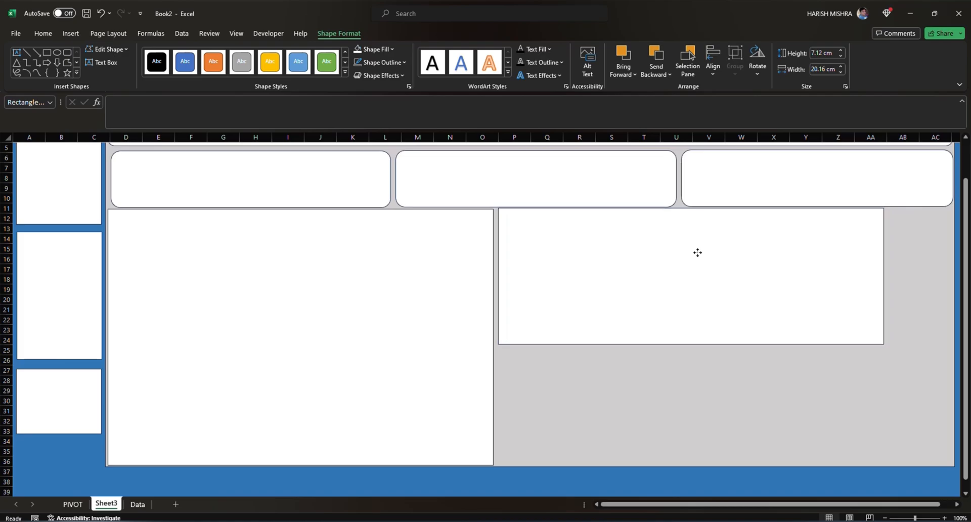
drag(697, 252, 698, 254)
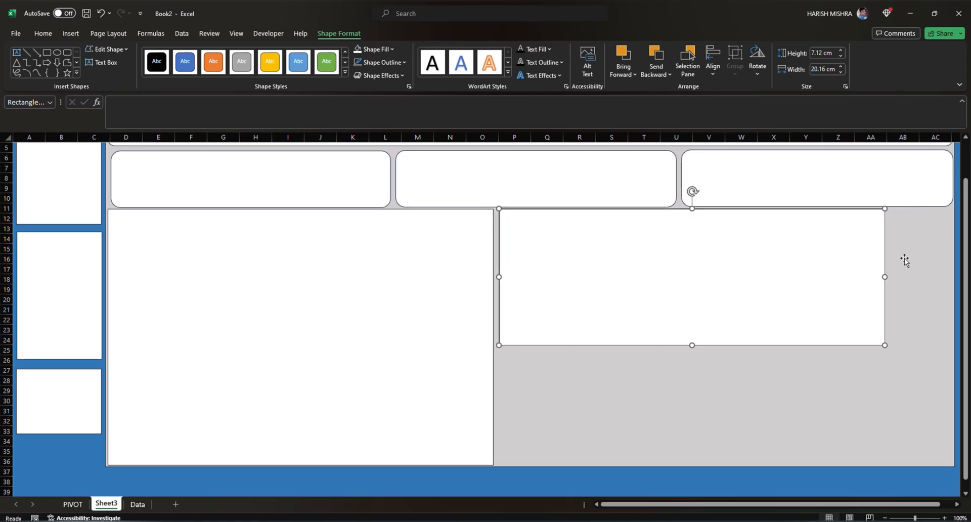
drag(886, 276, 952, 275)
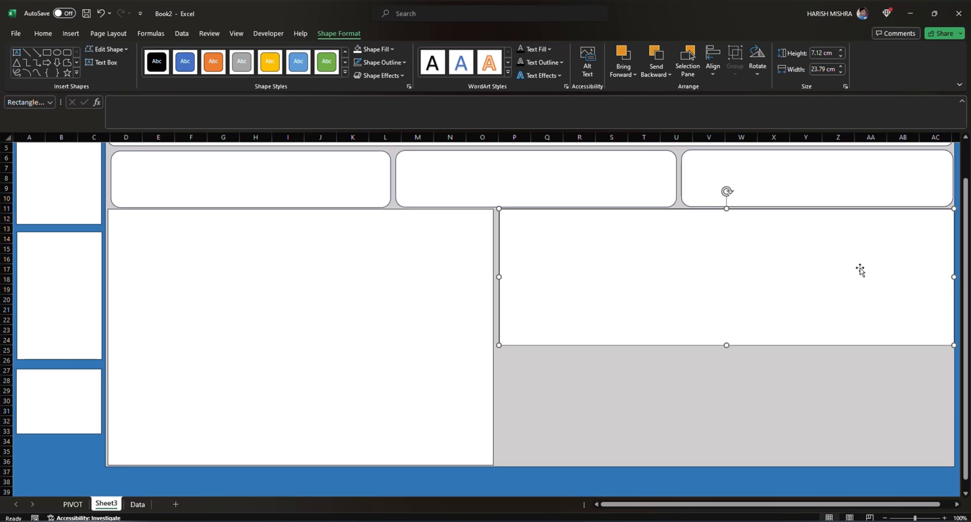
drag(859, 267, 858, 267)
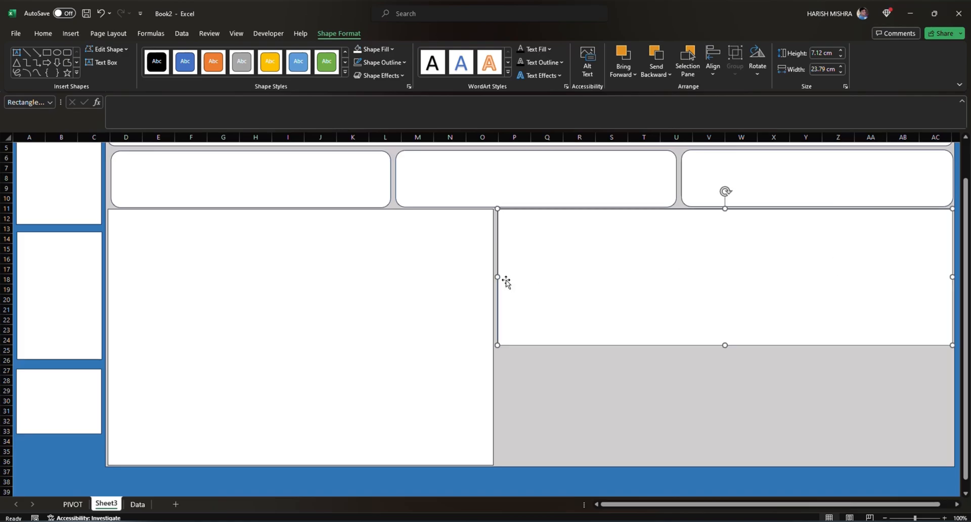
drag(498, 277, 495, 277)
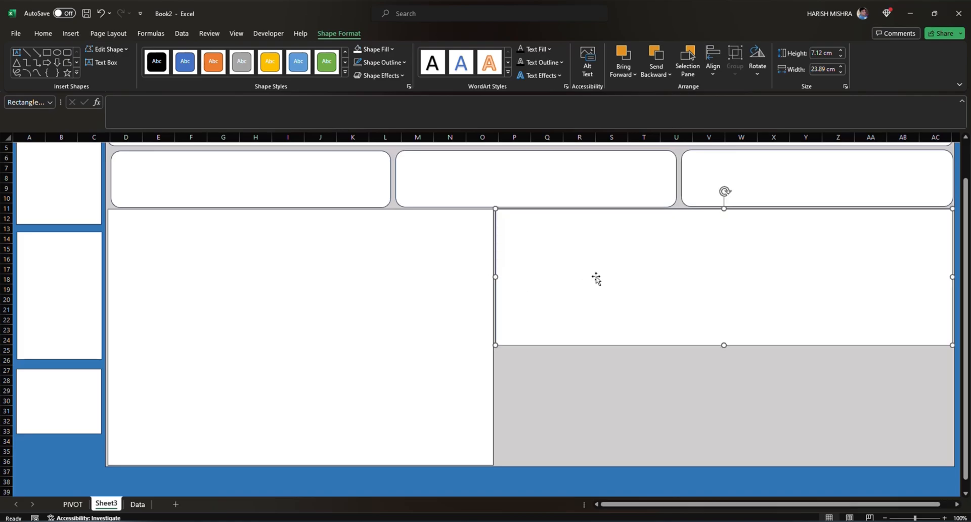
Place a copy of the 7.12 cm high rectangle directly below it and shorten the copy to about 6.19 cm
key(ctrl+v)
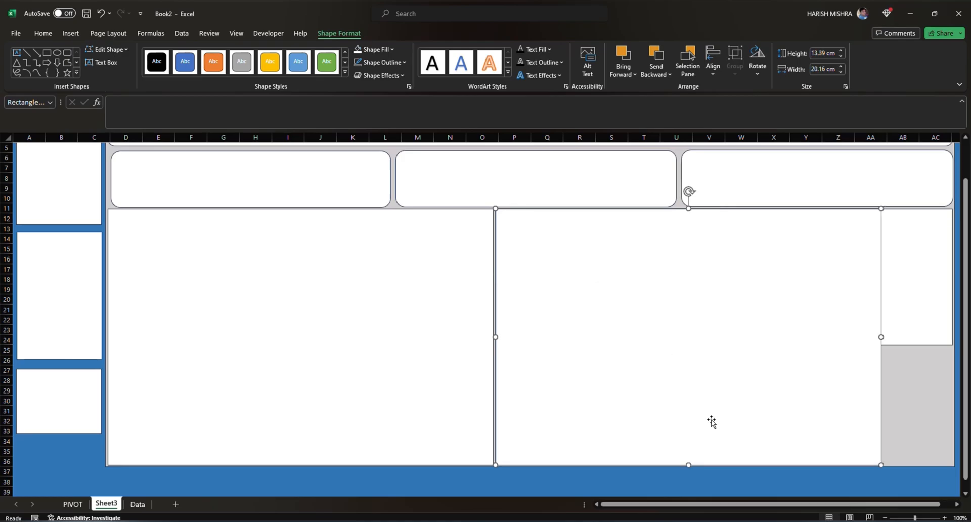
key(ctrl+z)
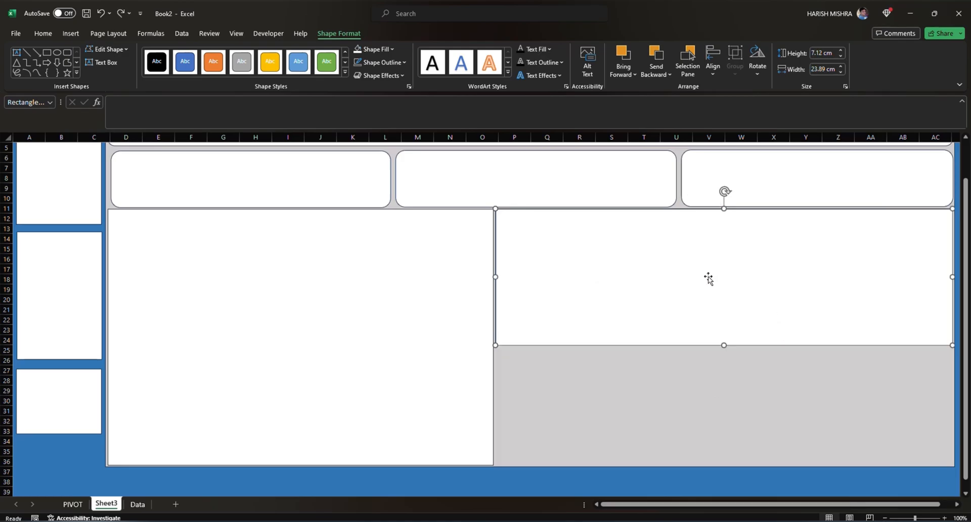
drag(681, 294, 681, 415)
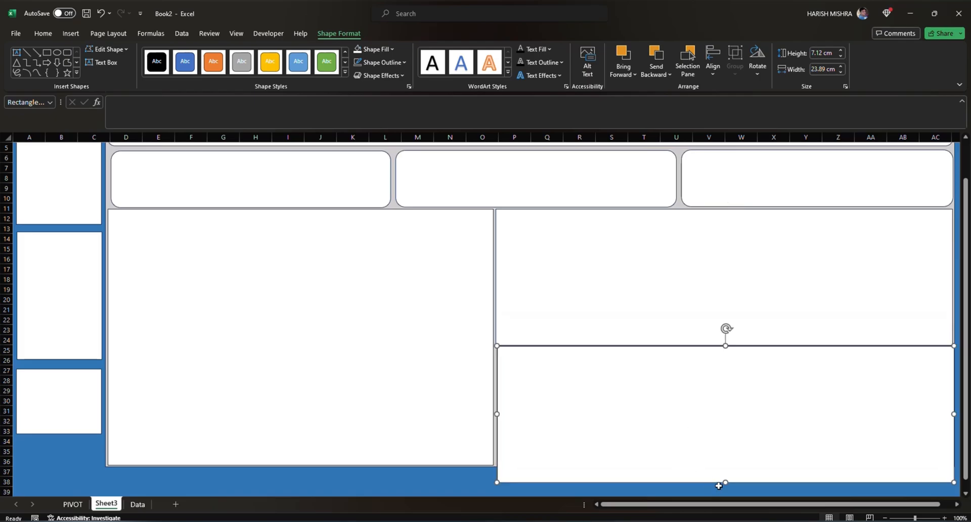
drag(725, 481, 723, 464)
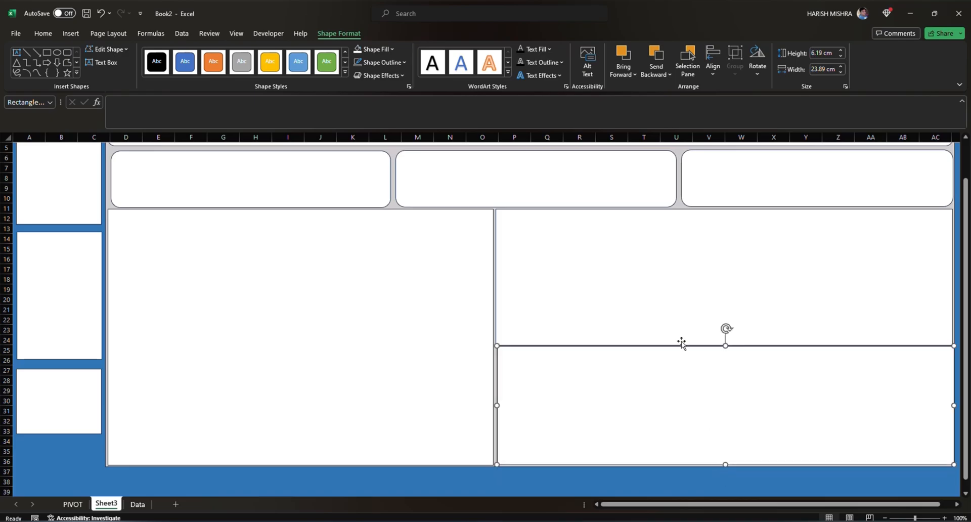
Slightly shorten the upper of the two stacked rectangles, move the lower one up to leave a narrow gap, and make it about 6.4 cm high
click(707, 334)
mouse_move(724, 345)
mouse_down()
mouse_move(721, 336)
mouse_move(714, 357)
mouse_up()
click(715, 364)
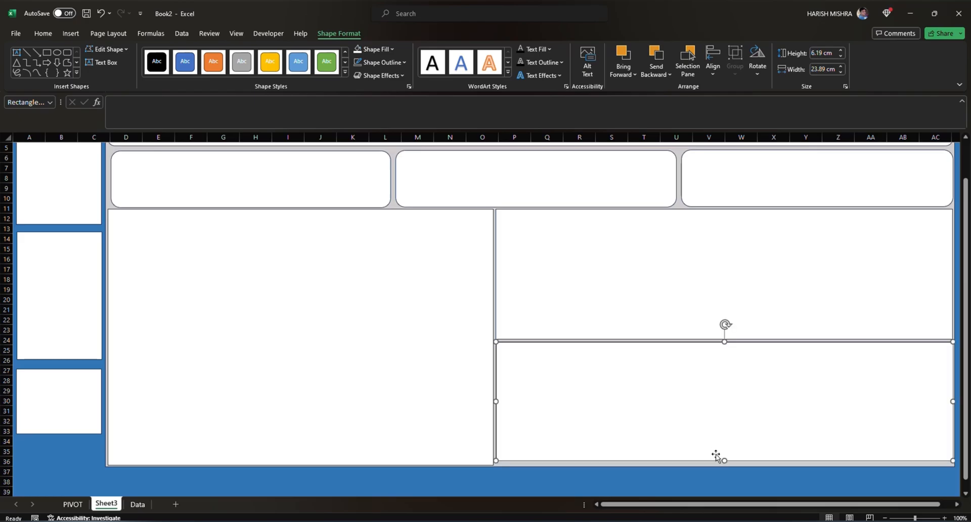
drag(724, 458, 725, 464)
scroll(666, 411, up, 2)
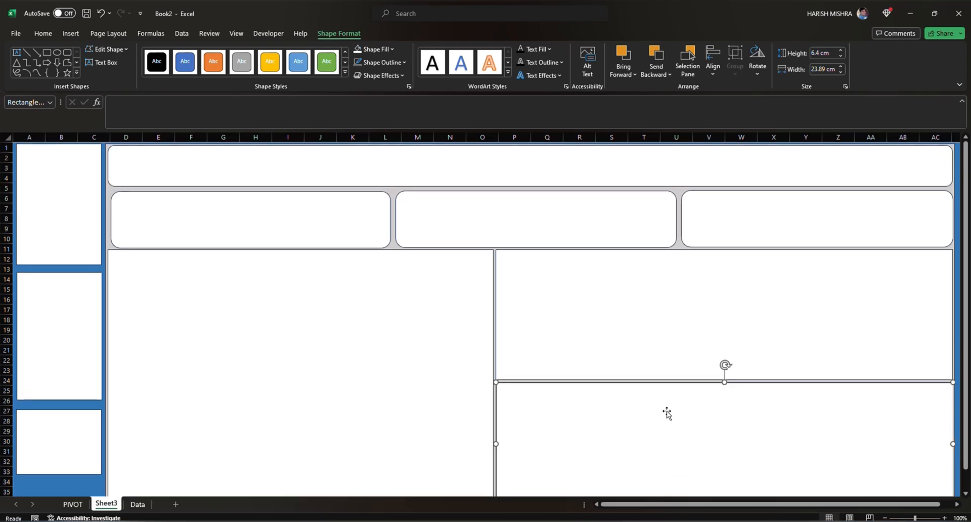
Enter the heading "Excel Dashboard 2023" in the white banner and set its font color to dark blue
click(192, 164)
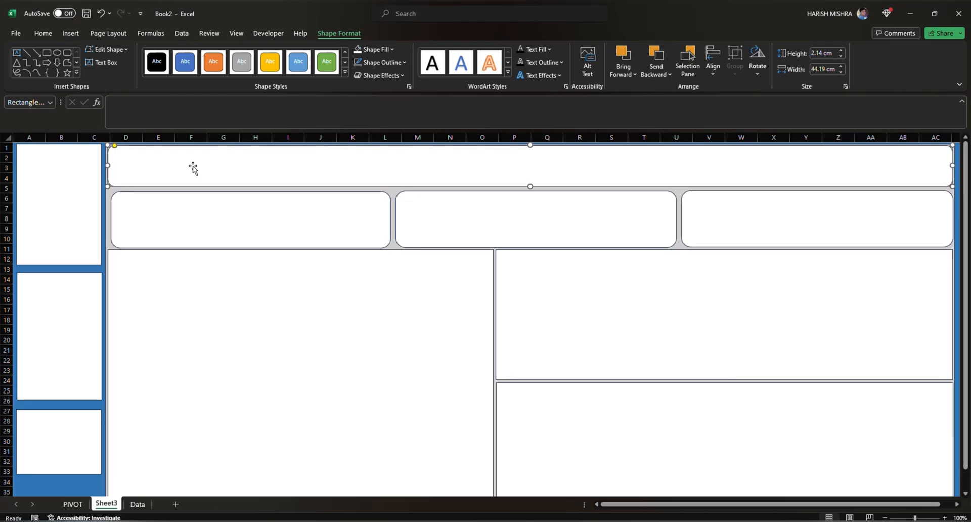
right_click(193, 168)
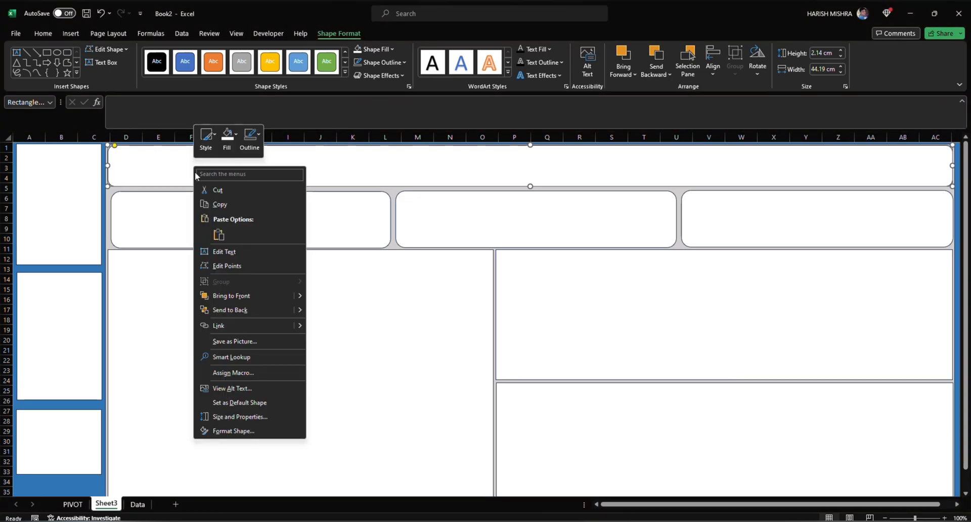
key(Escape)
click(129, 162)
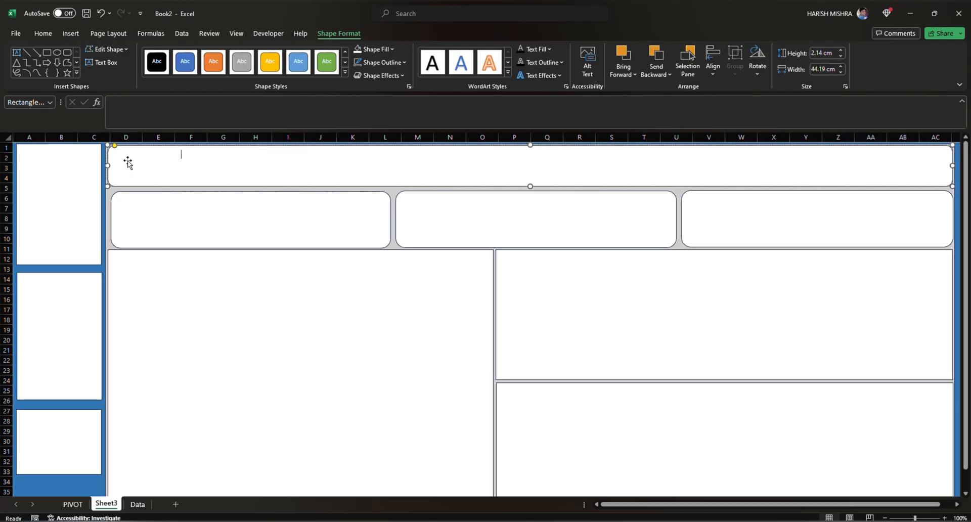
key(ctrl+a)
click(48, 37)
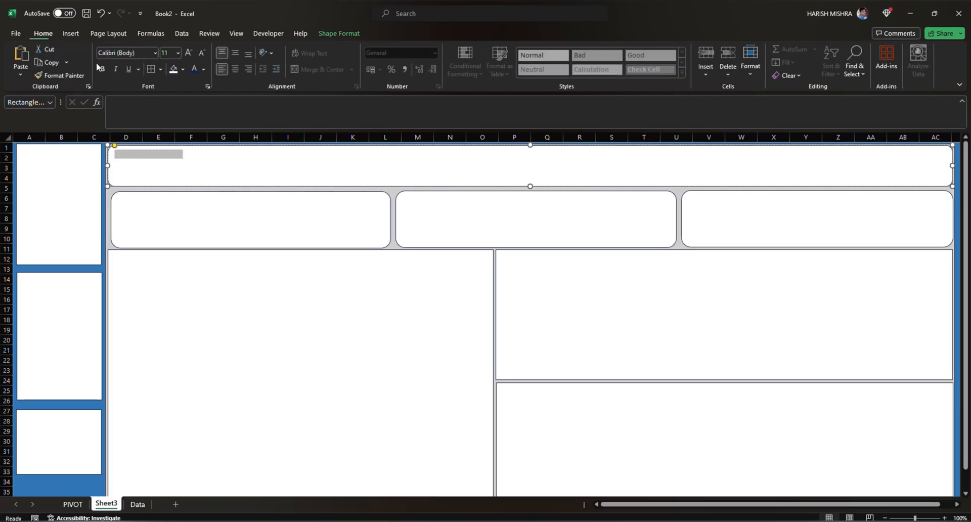
click(203, 68)
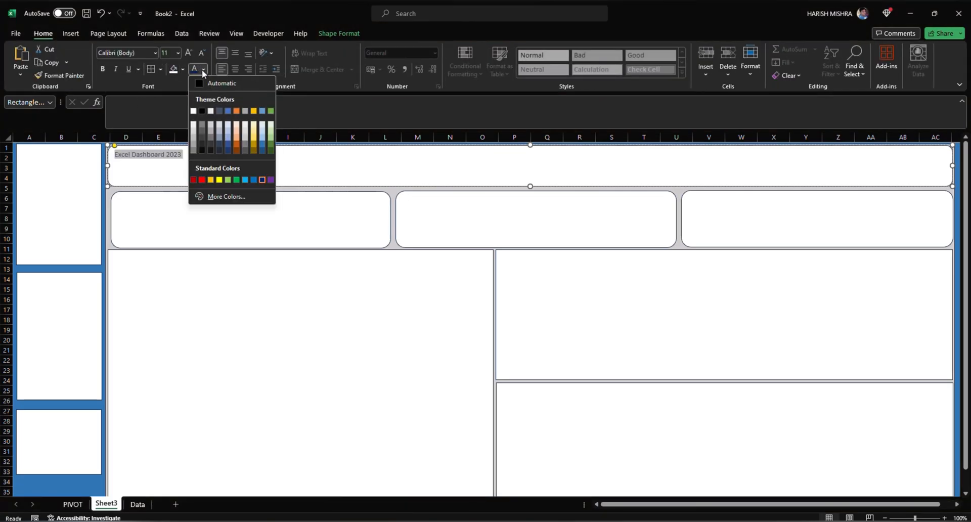
click(202, 69)
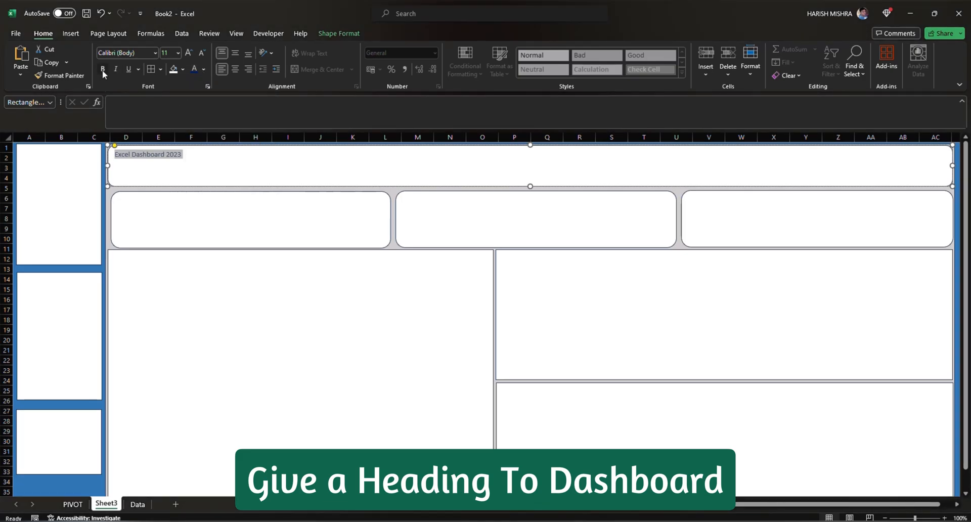
Make the banner heading bold, enlarge it to 48 pt, and align it vertically to the middle
click(102, 69)
triple_click(189, 53)
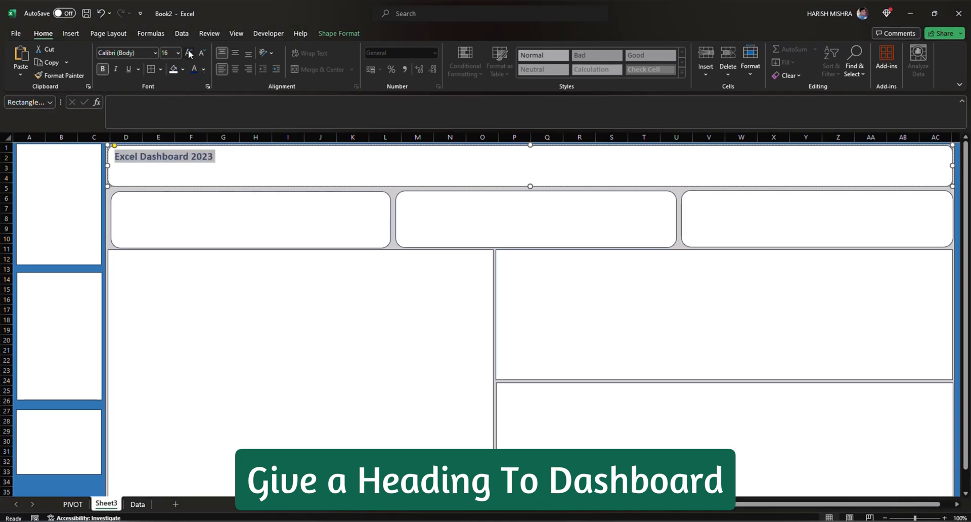
triple_click(188, 53)
triple_click(189, 52)
double_click(189, 52)
click(189, 53)
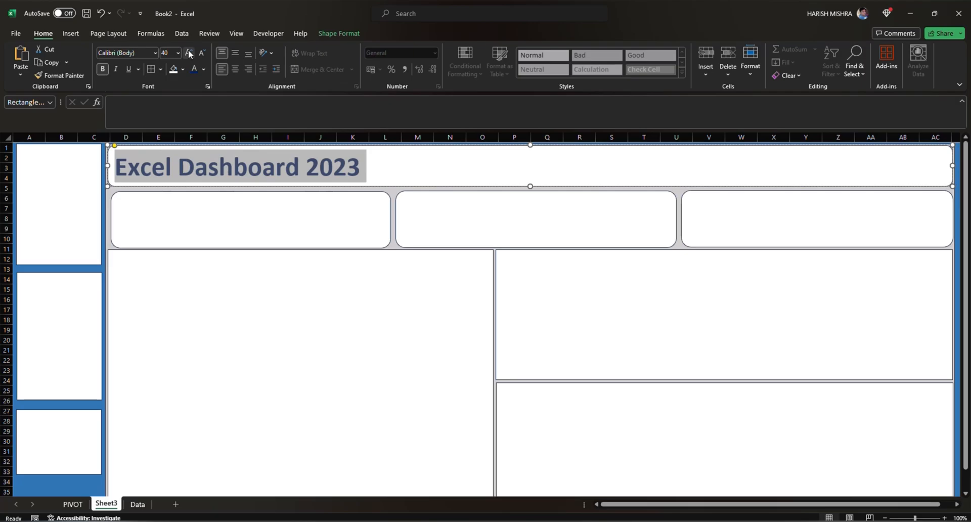
click(188, 53)
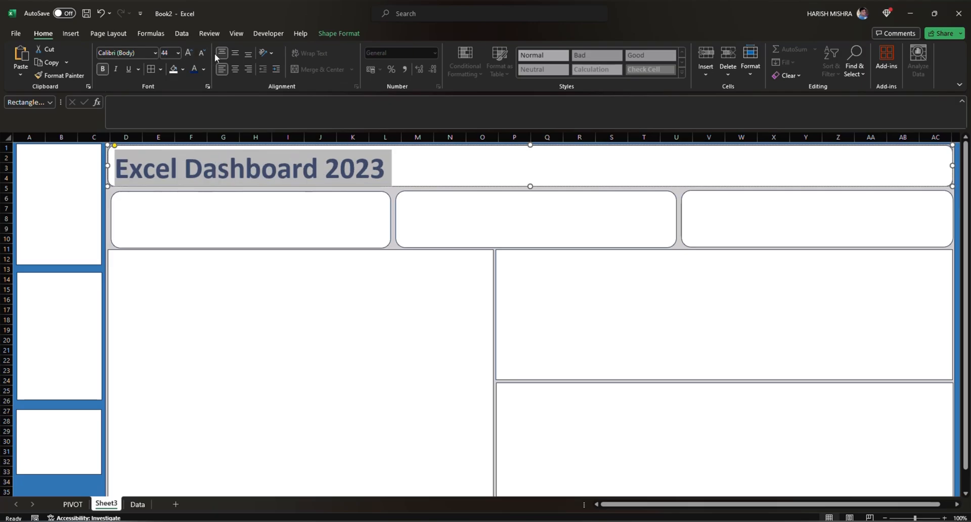
click(233, 52)
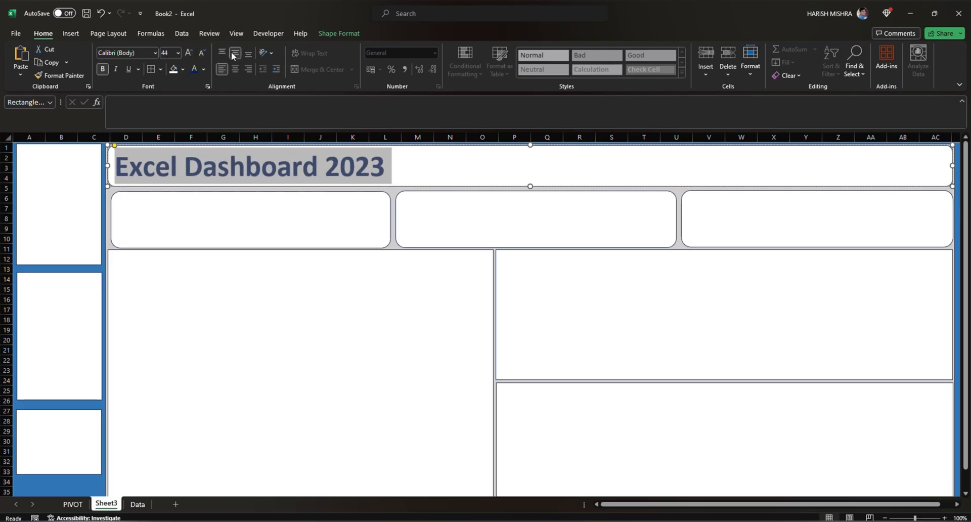
click(188, 53)
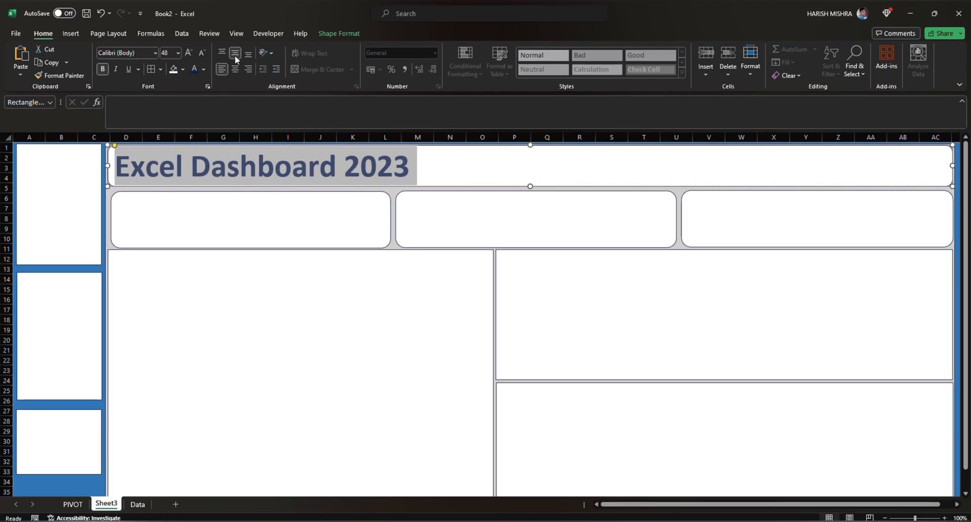
click(238, 291)
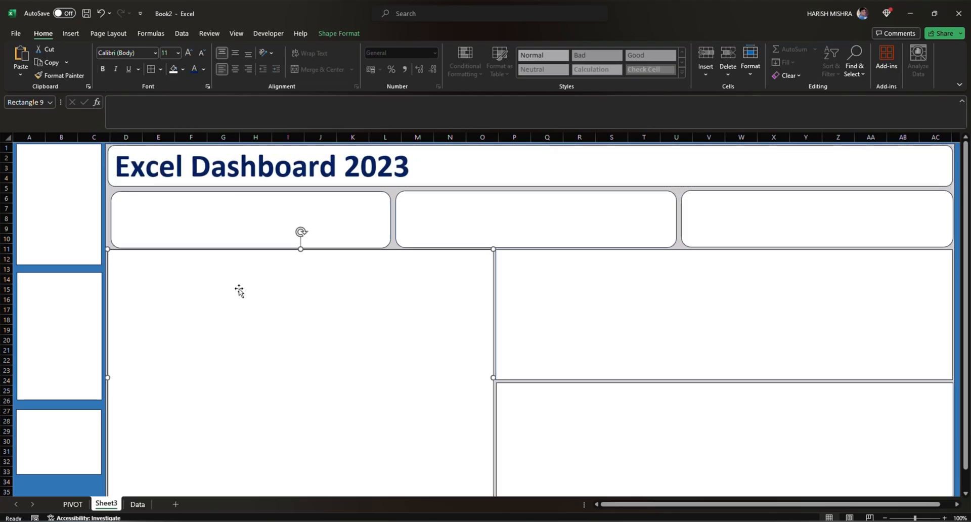
click(191, 216)
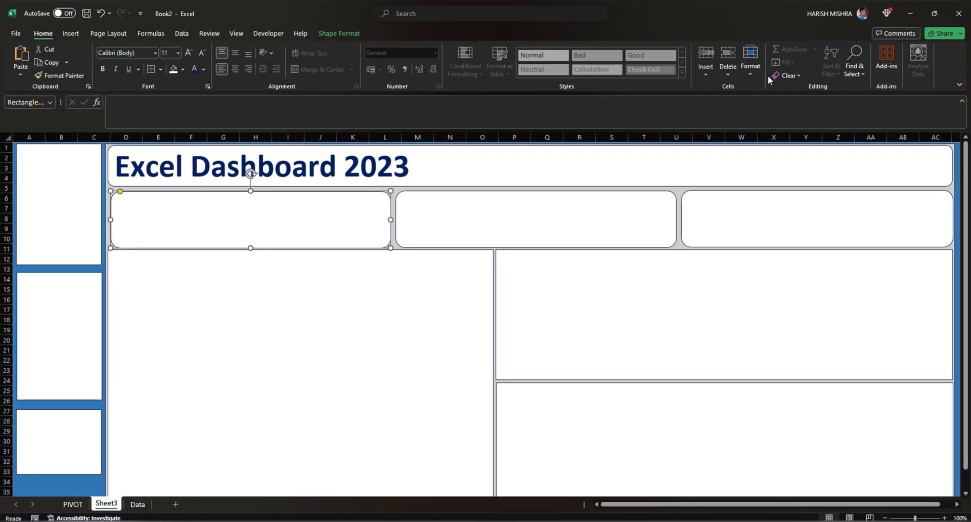
click(711, 68)
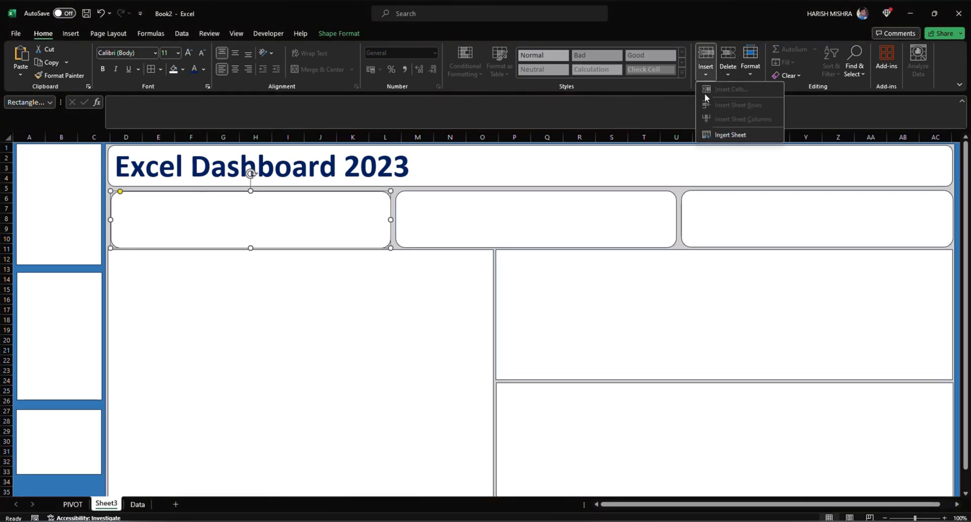
click(144, 202)
Draw a text box inside the first rounded card below the heading and extend its upper edge slightly
click(334, 34)
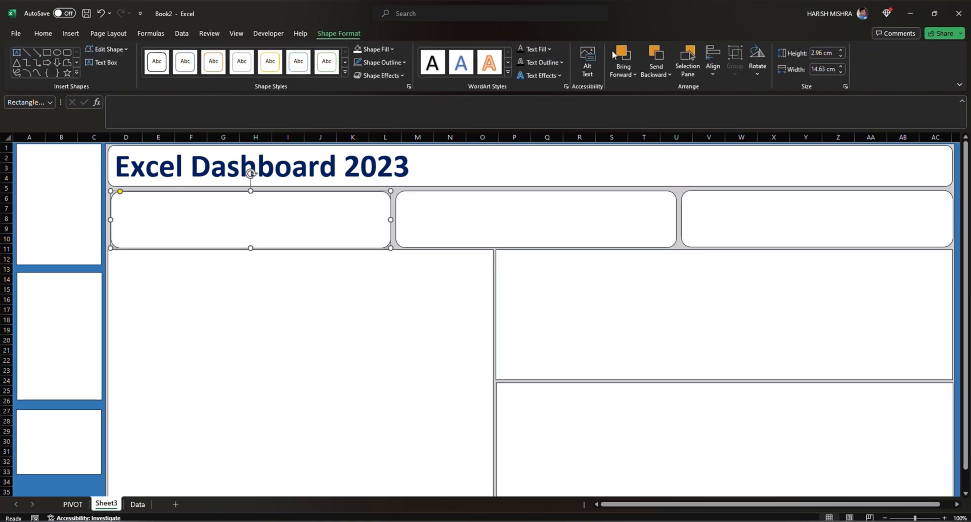
click(545, 50)
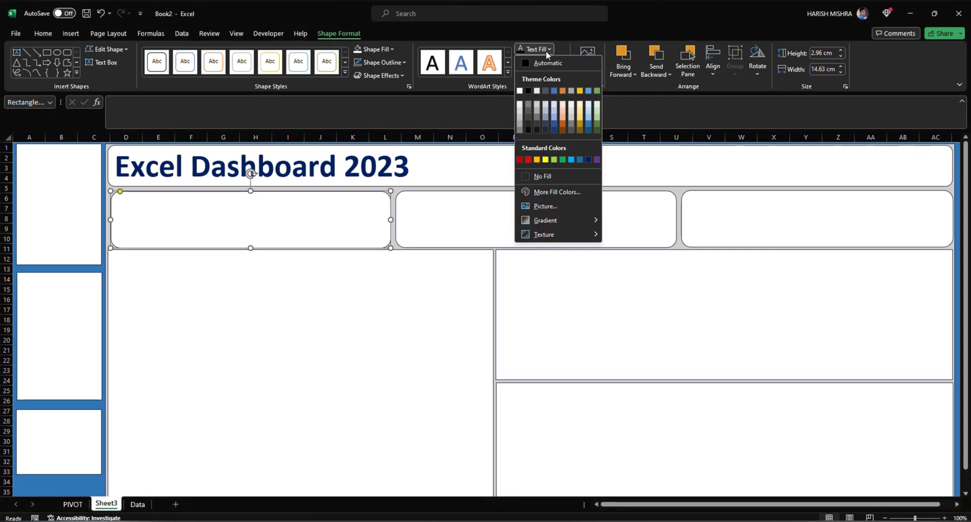
click(549, 49)
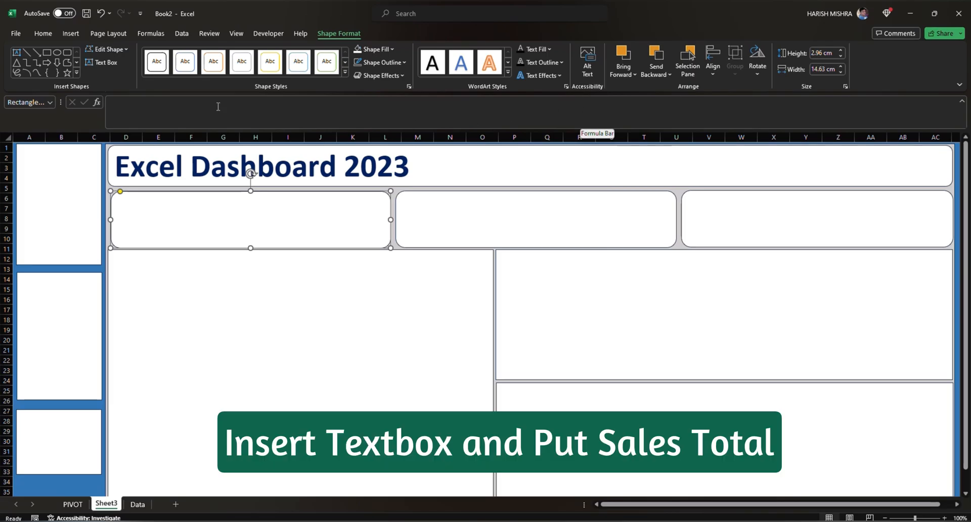
click(102, 62)
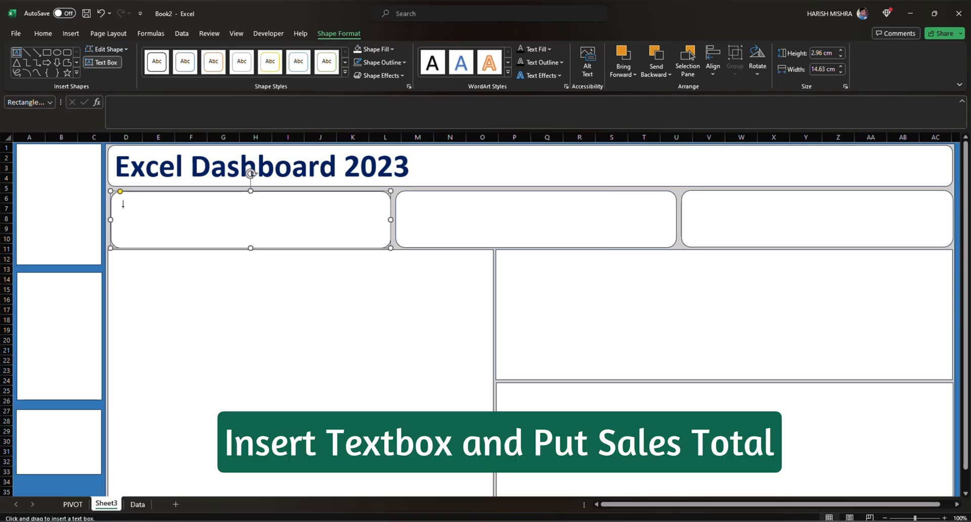
drag(117, 205, 271, 240)
drag(195, 205, 194, 197)
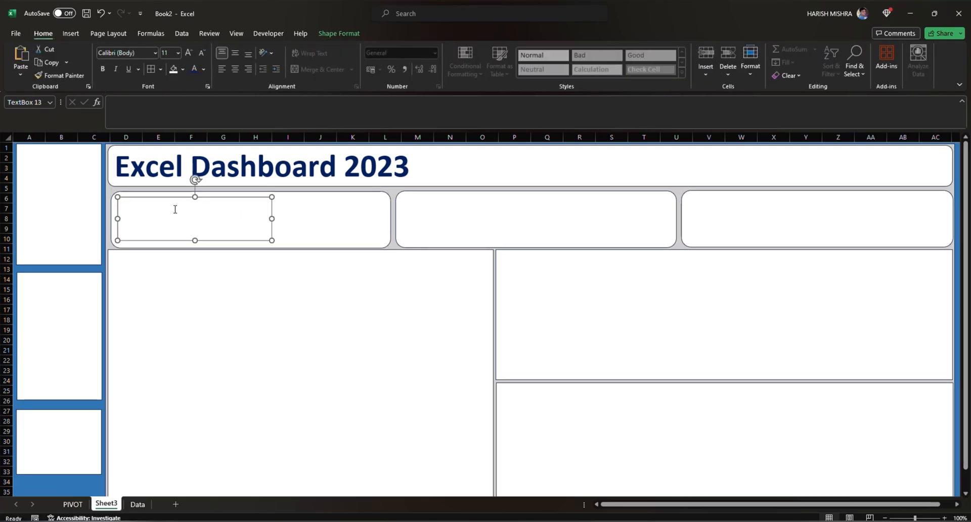
Link the new text box to the sales total with the formula =PIVOT!E3
click(141, 113)
text(=)
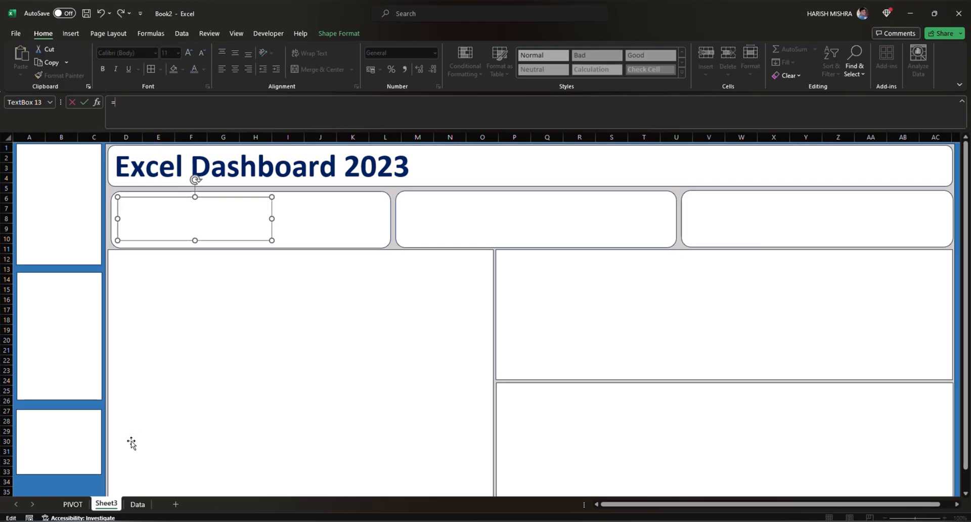
click(137, 504)
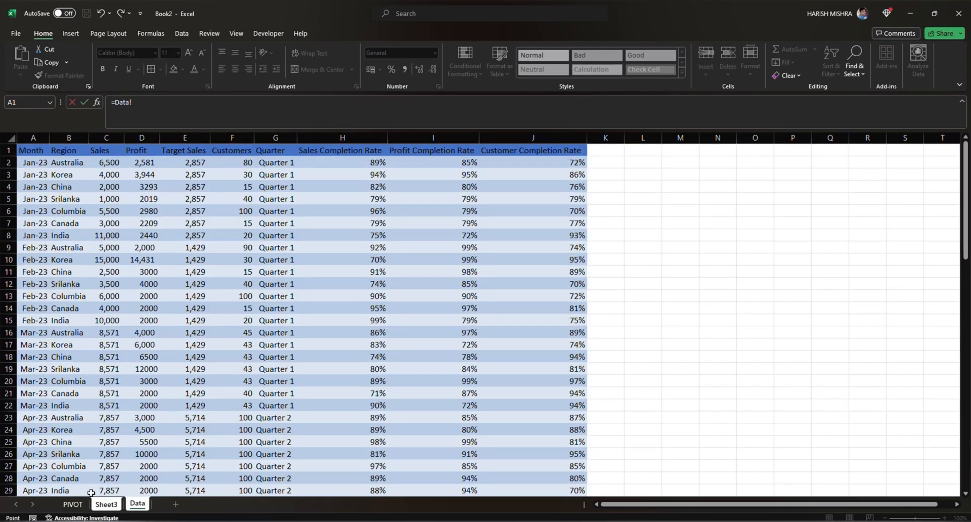
click(72, 504)
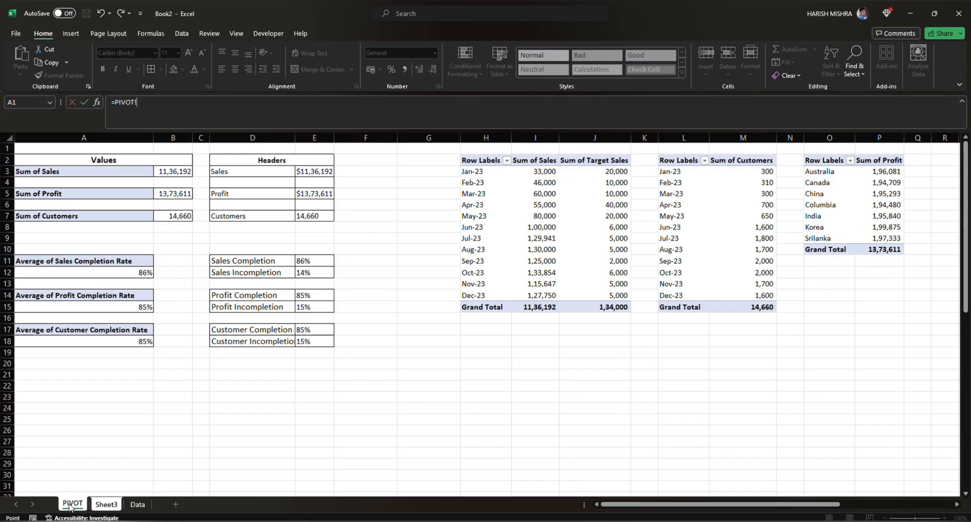
click(313, 173)
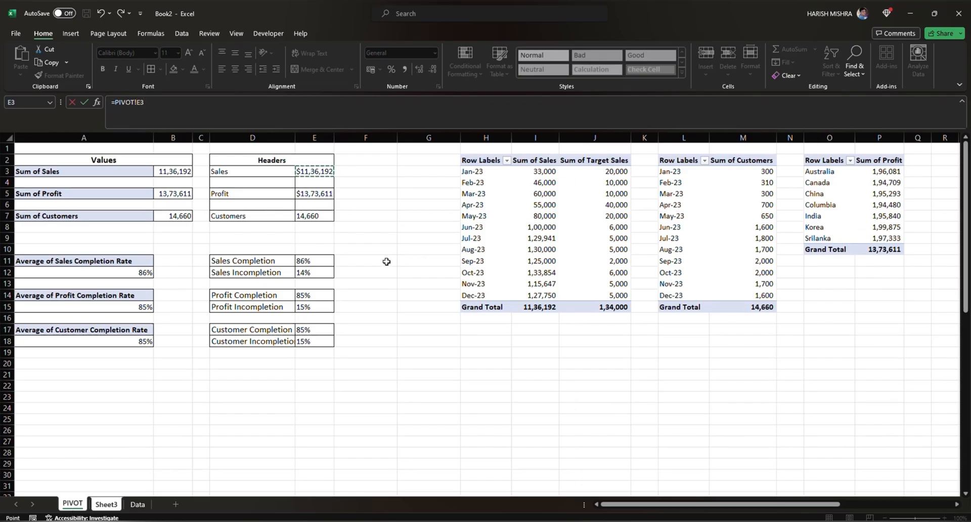
key(Return)
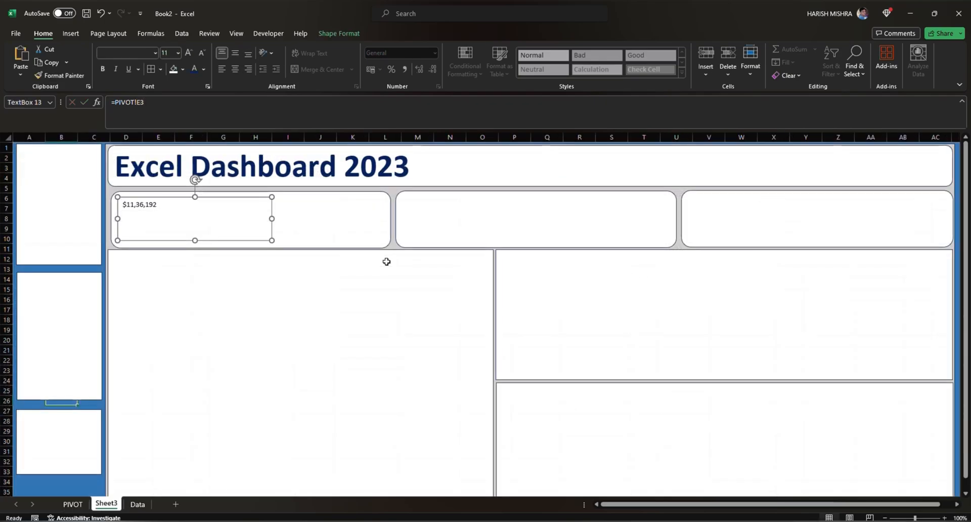
Format the sales total in the first card as bold, dark blue, 44 pt text
click(145, 207)
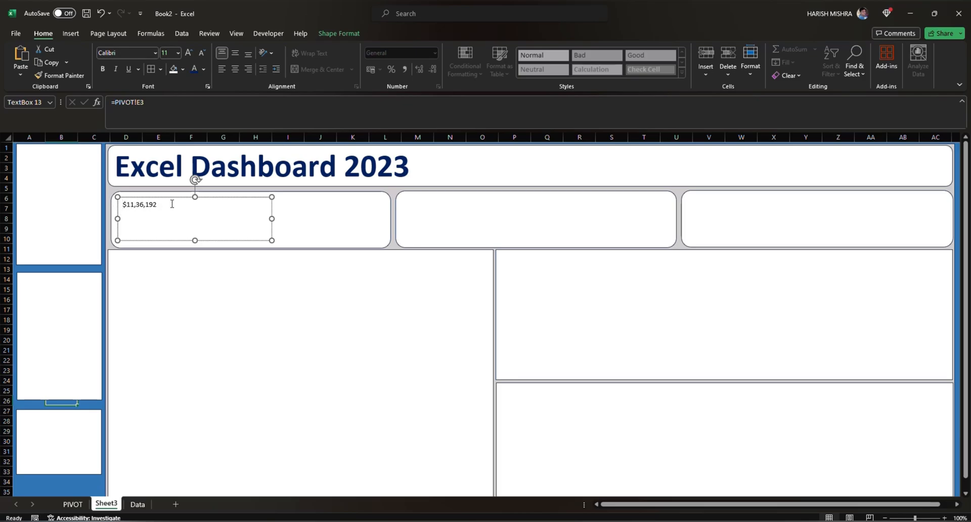
key(ctrl+a)
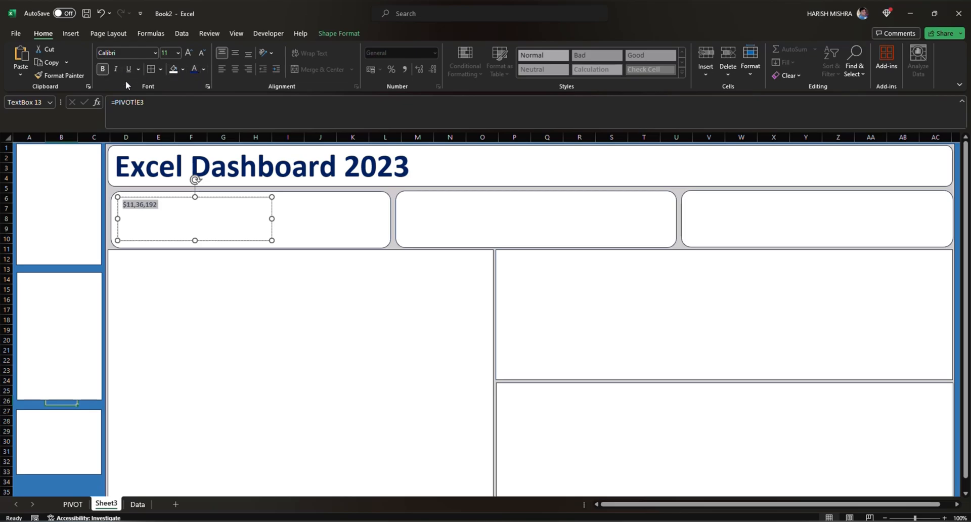
click(188, 53)
click(188, 53)
click(189, 53)
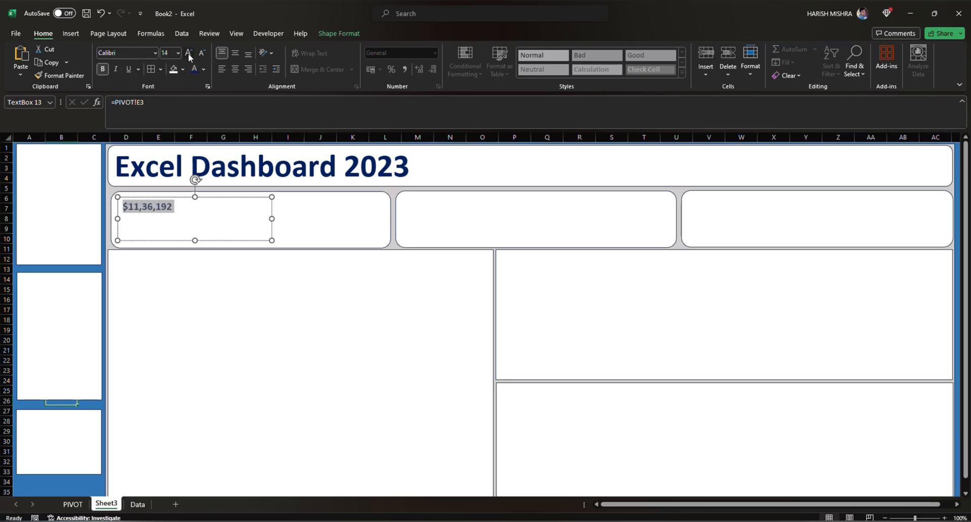
click(188, 53)
click(189, 53)
click(189, 53)
click(188, 53)
click(188, 54)
click(188, 53)
click(188, 53)
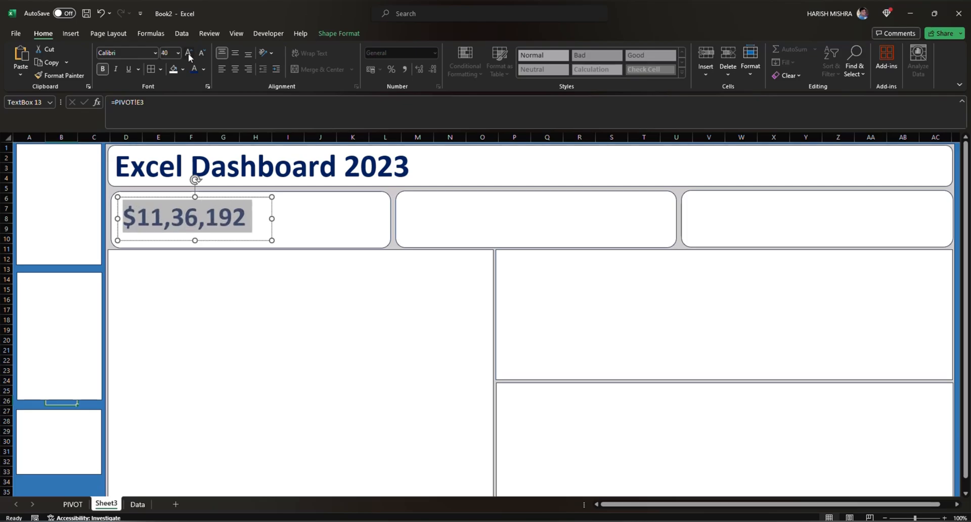
click(188, 53)
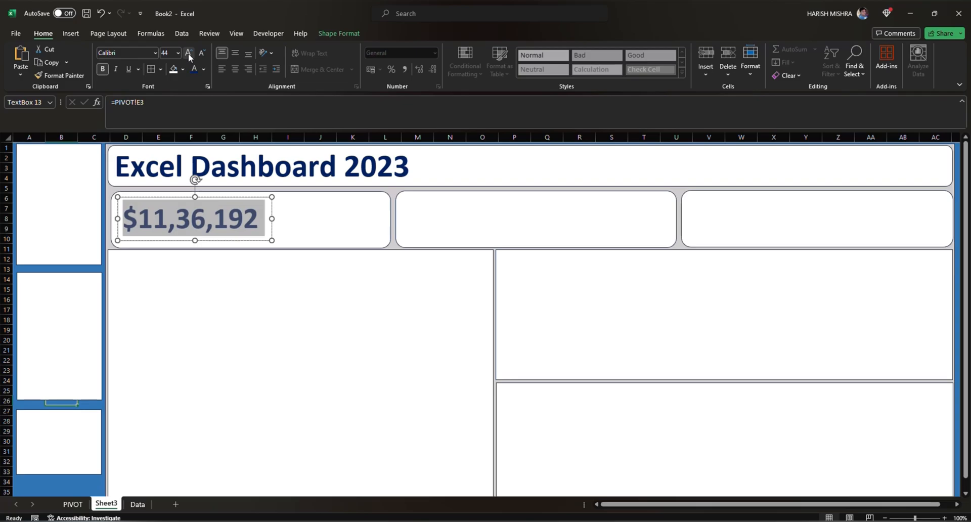
click(188, 53)
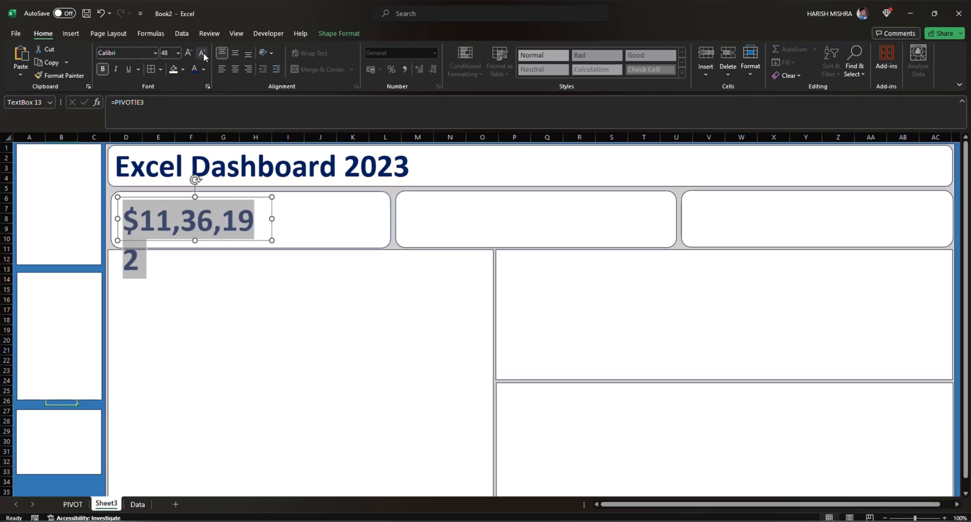
click(202, 52)
click(449, 230)
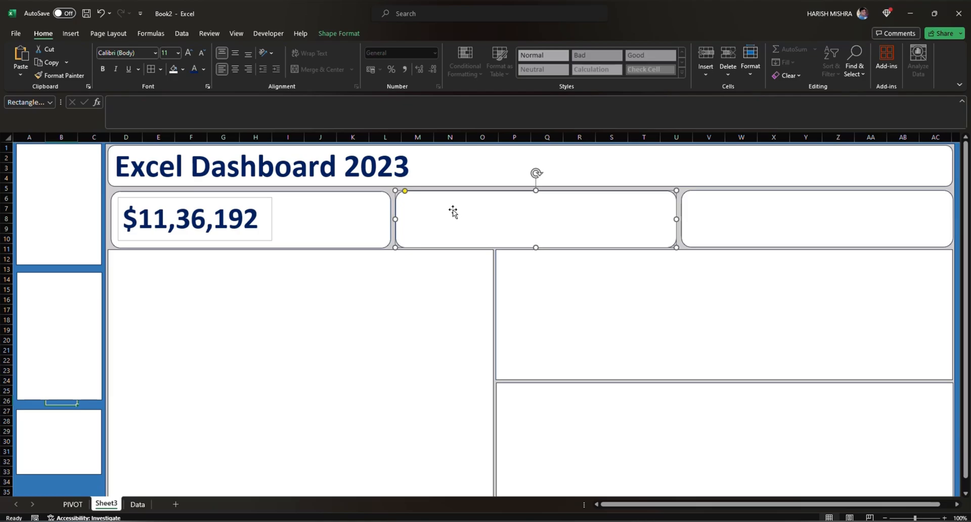
Copy the sales total text box into the middle card and align it with the original
click(215, 208)
click(440, 210)
key(ctrl+v)
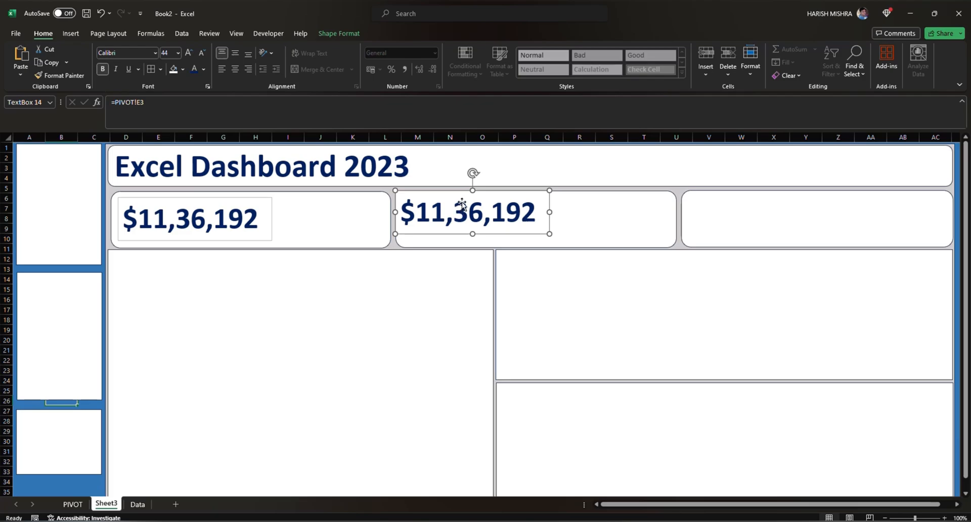
drag(461, 202, 467, 209)
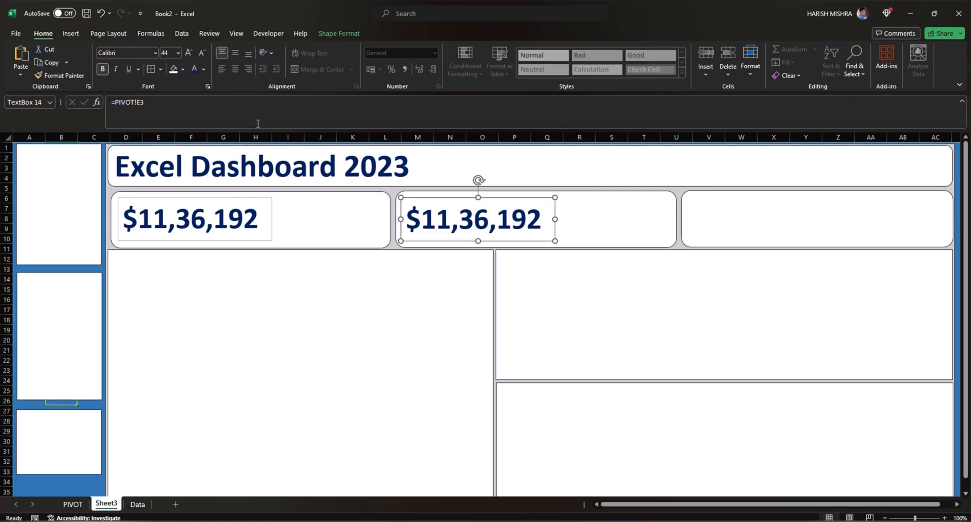
Relink the middle card's text box to the profit total with the formula =PIVOT!E5
click(146, 102)
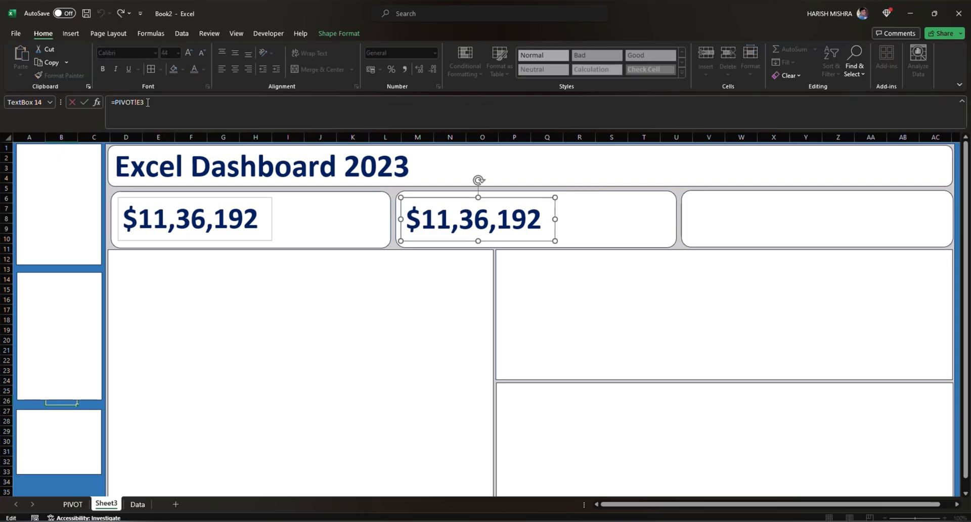
click(81, 504)
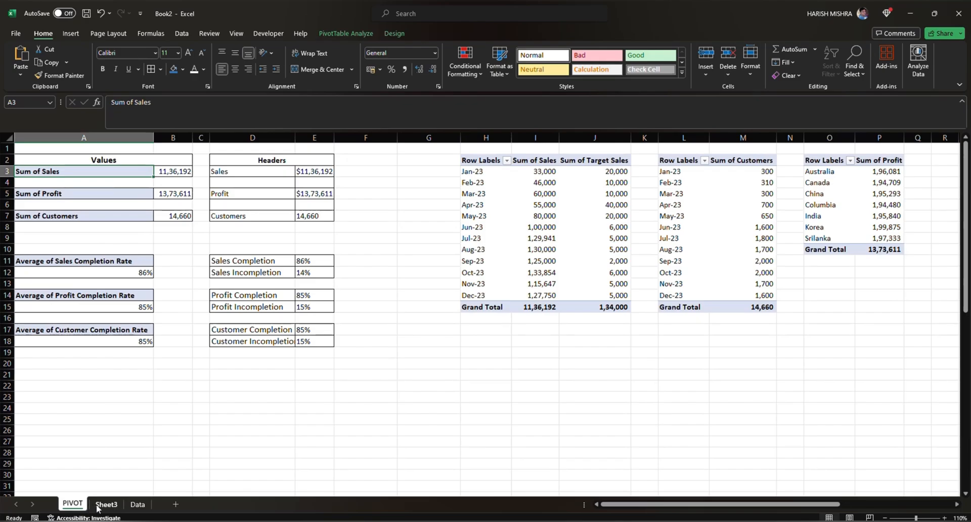
click(104, 504)
click(158, 104)
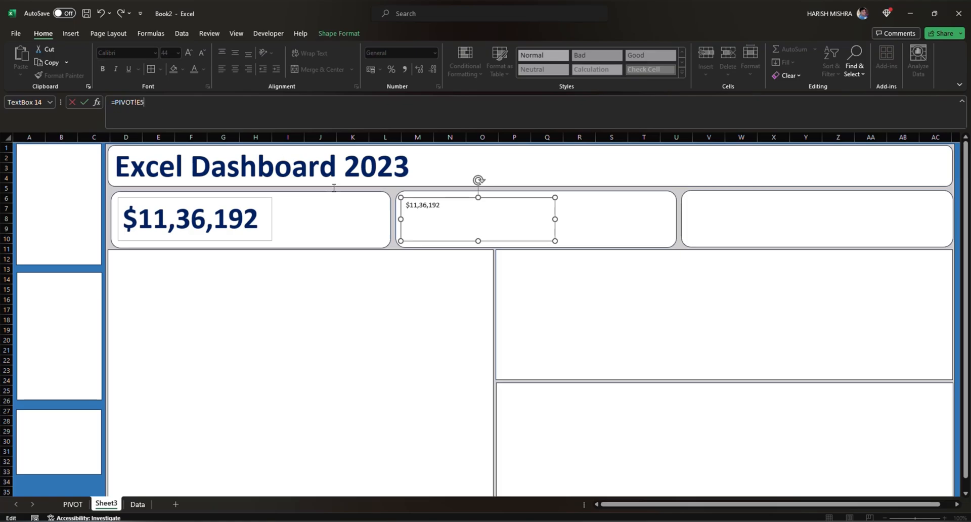
key(Return)
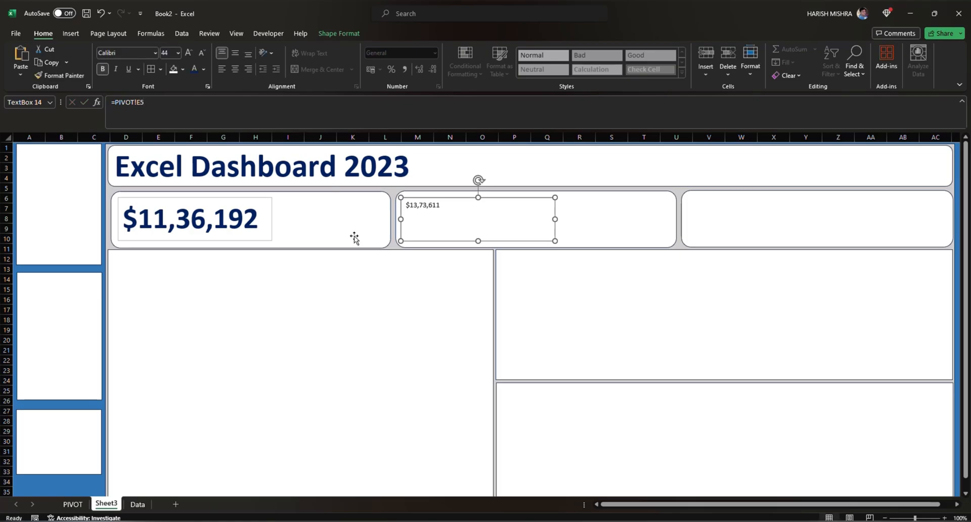
Format the profit total in the middle card as bold, dark blue, 44 pt text
click(411, 206)
scroll(411, 206, down, 12)
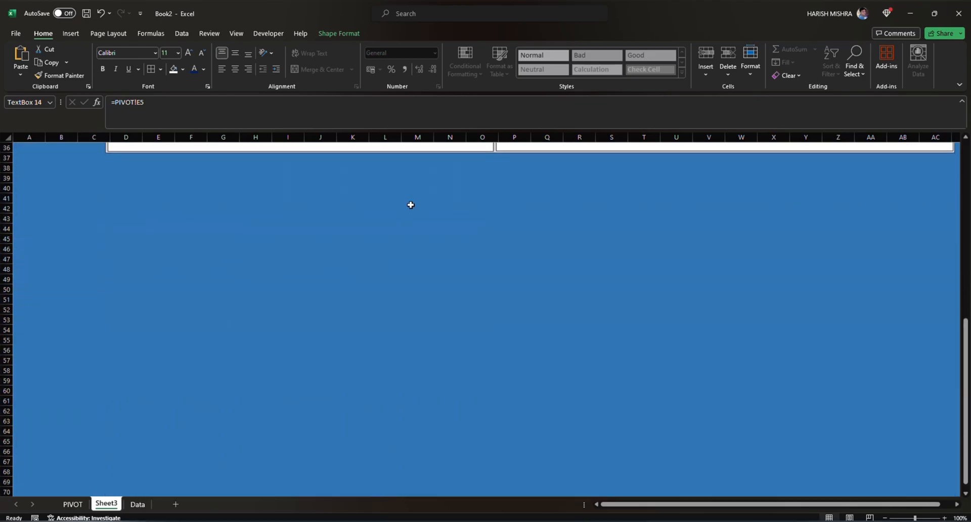
scroll(410, 205, up, 11)
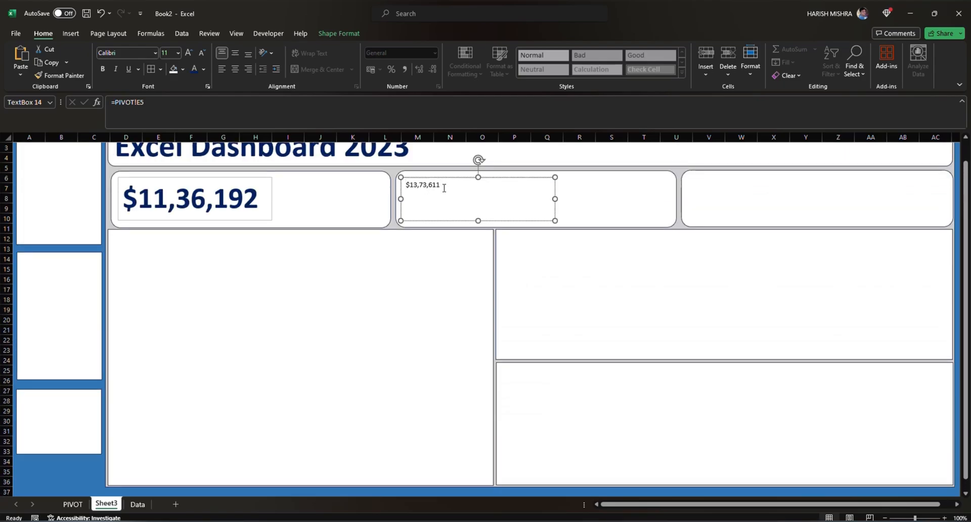
key(ctrl+a)
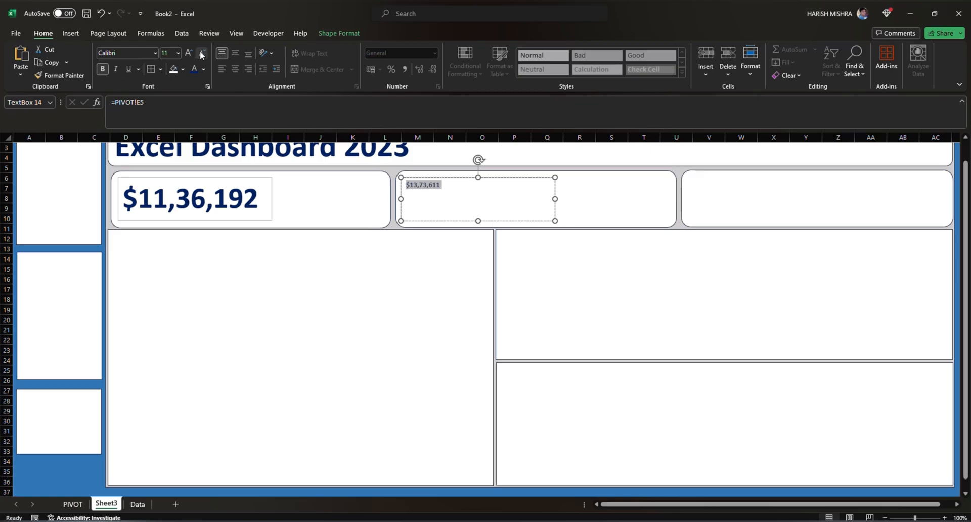
click(188, 53)
click(188, 53)
click(188, 52)
click(188, 53)
click(188, 53)
click(188, 53)
click(189, 53)
click(188, 53)
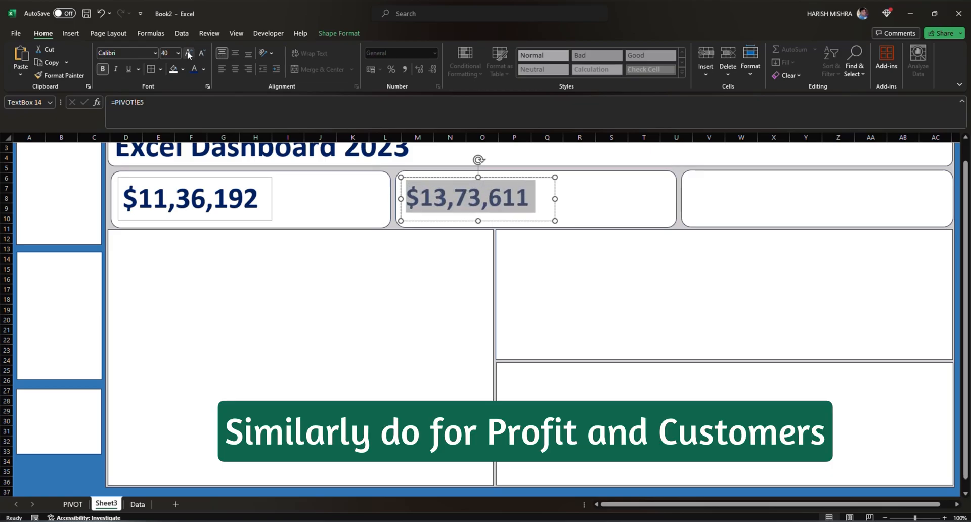
click(188, 53)
click(188, 52)
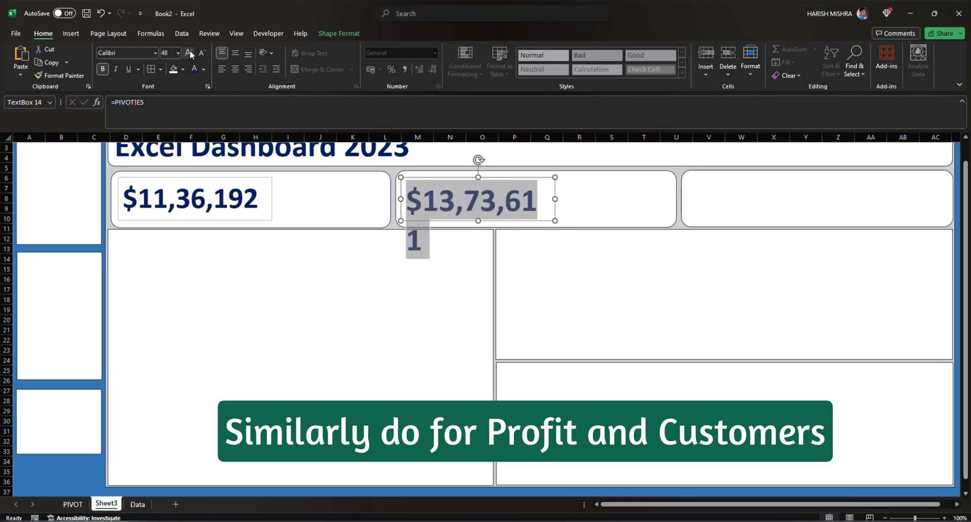
click(201, 53)
click(621, 216)
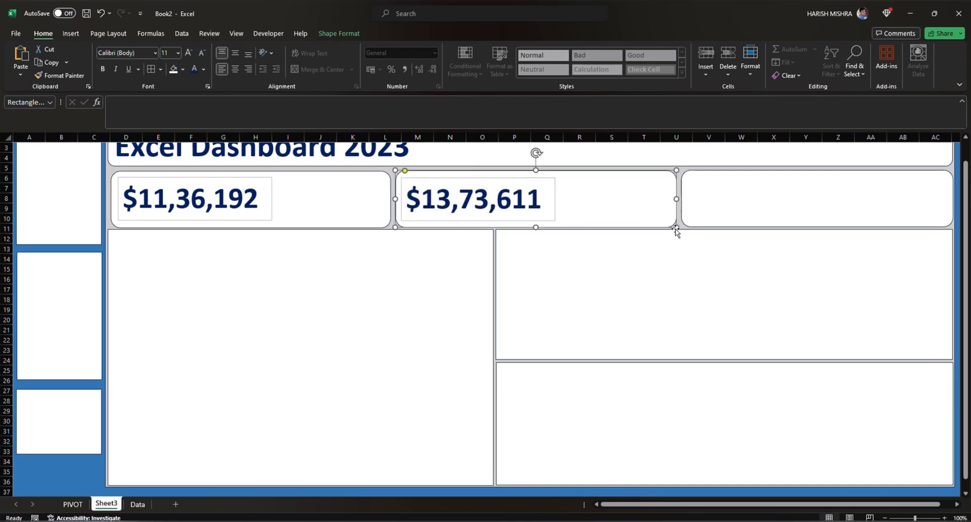
Copy the profit total text box into the third card and move it slightly inward from the card's corner
scroll(747, 236, up, 1)
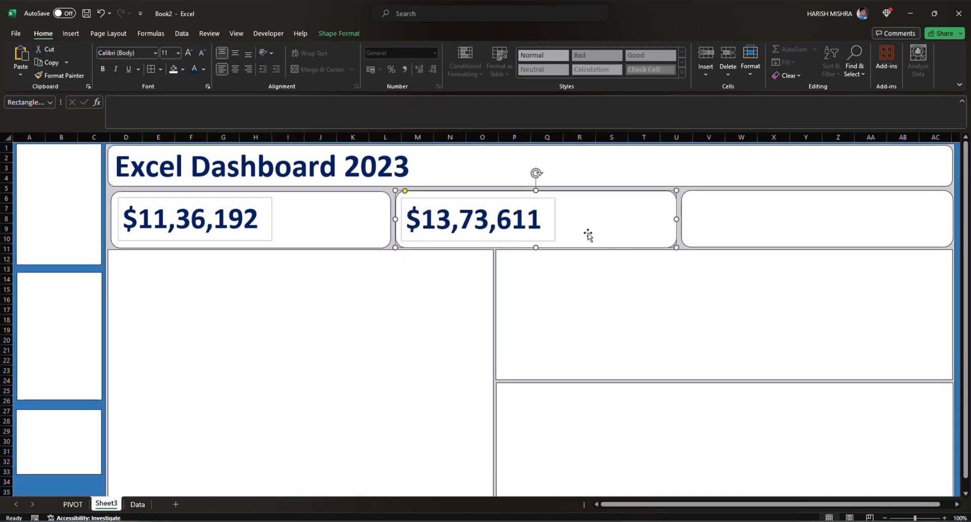
click(525, 207)
key(ctrl+c)
click(717, 219)
key(ctrl+v)
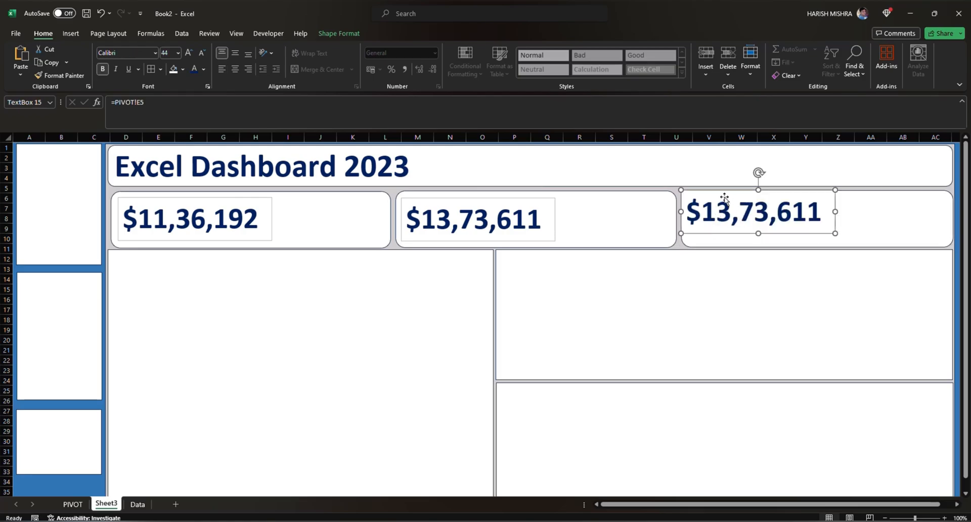
drag(727, 198, 728, 203)
Relink the third card's text box to the customer total with the formula =PIVOT!E7
click(197, 107)
key(BackSpace)
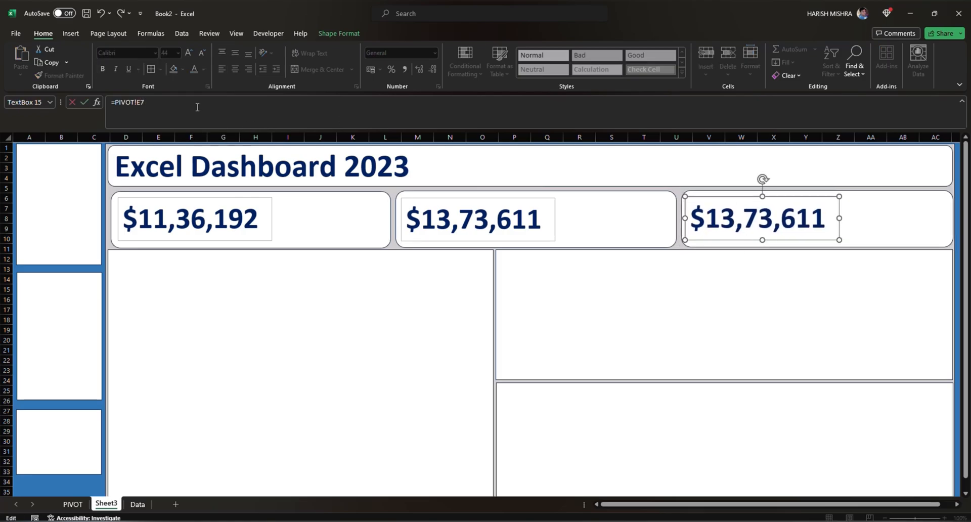
key(Return)
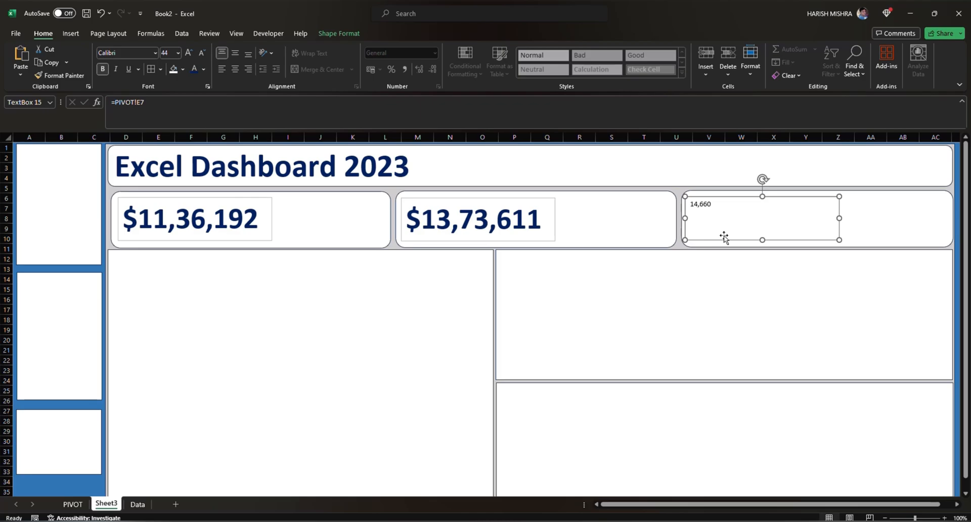
Format the customer total in the third card as bold, dark blue text, enlarged to match the other two totals
click(693, 206)
double_click(692, 208)
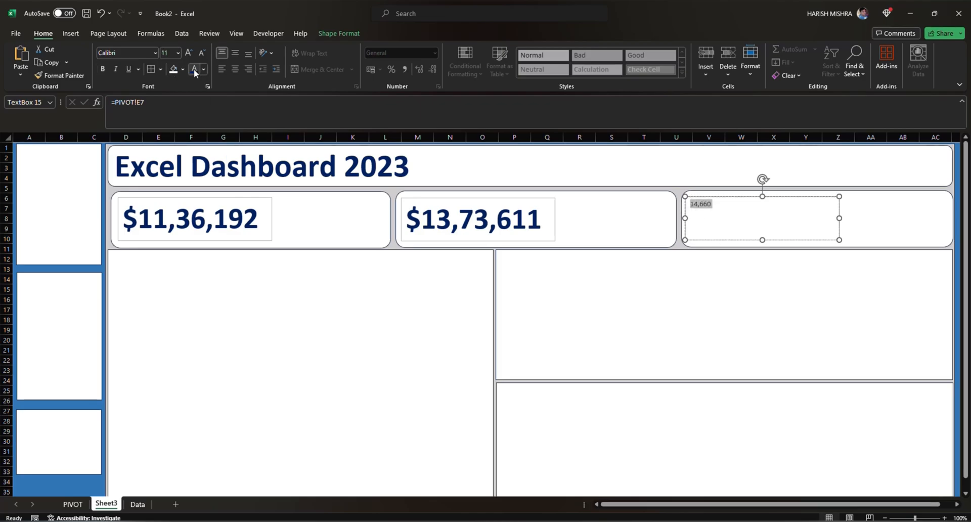
click(103, 69)
click(188, 51)
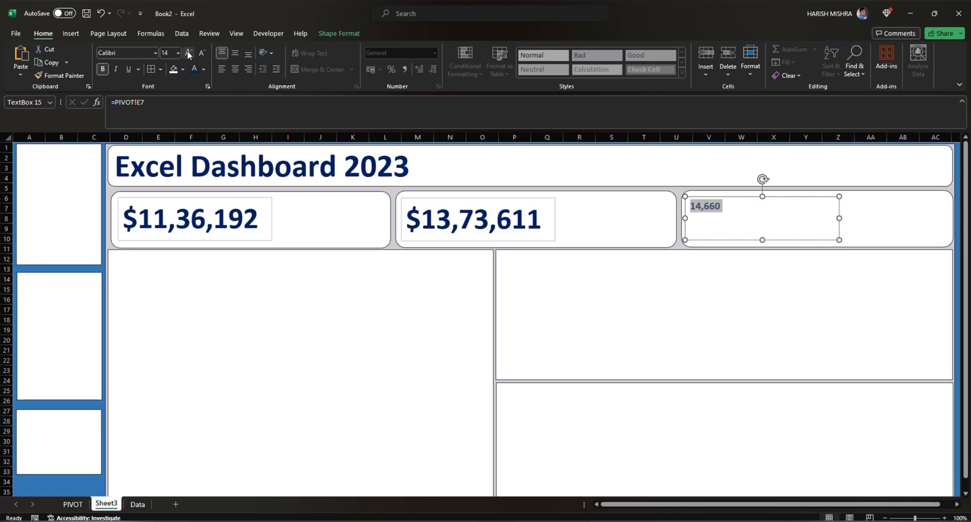
click(187, 51)
click(187, 52)
click(187, 51)
click(326, 272)
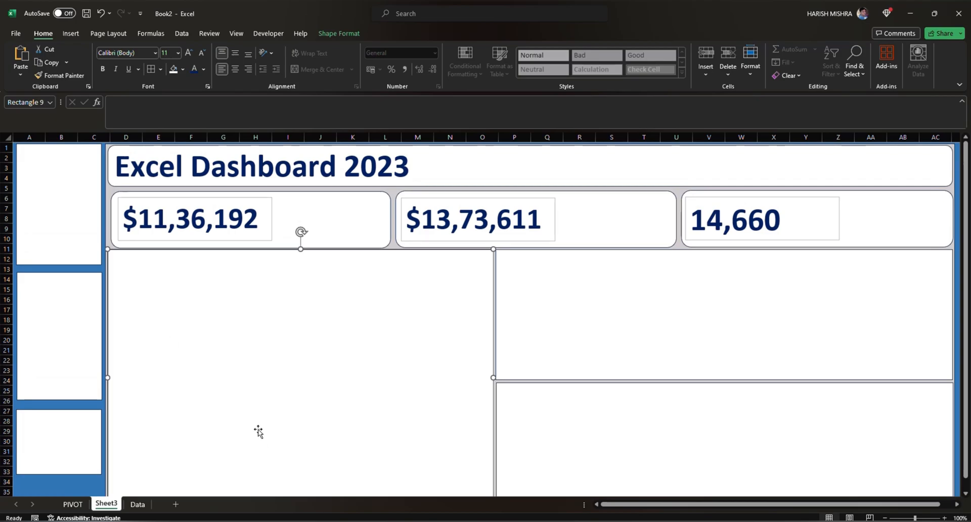
Insert a doughnut chart on the PIVOT sheet from the sales completion and incompletion data in D11:E12
click(72, 504)
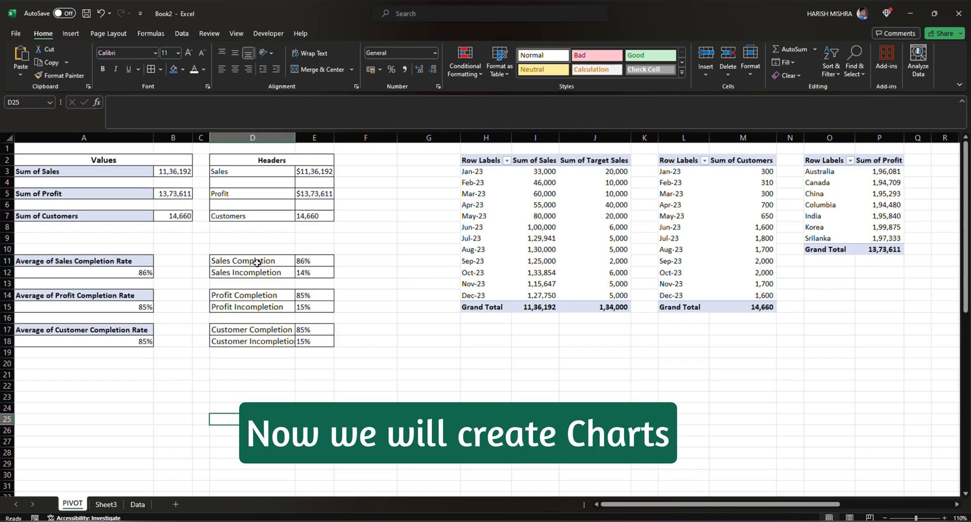
drag(260, 262, 306, 273)
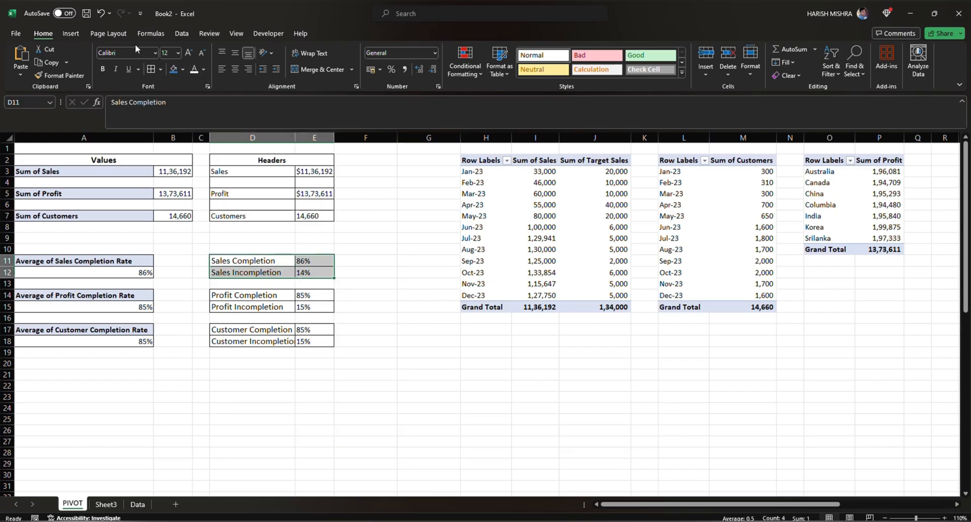
click(76, 33)
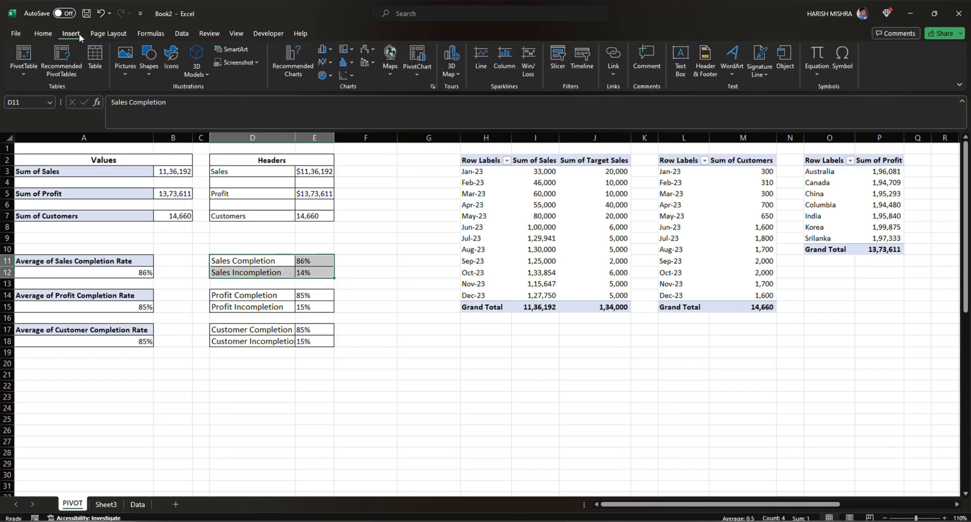
click(435, 86)
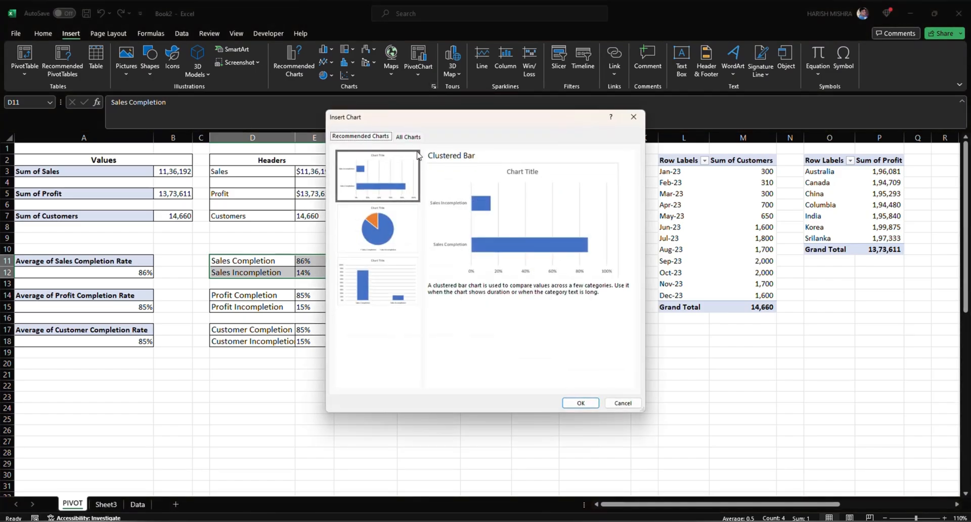
click(415, 136)
click(373, 205)
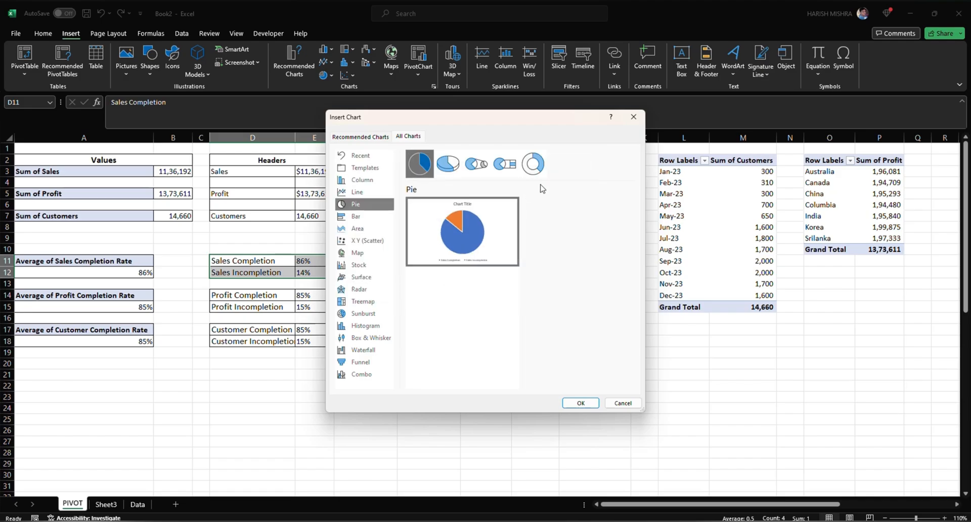
click(544, 173)
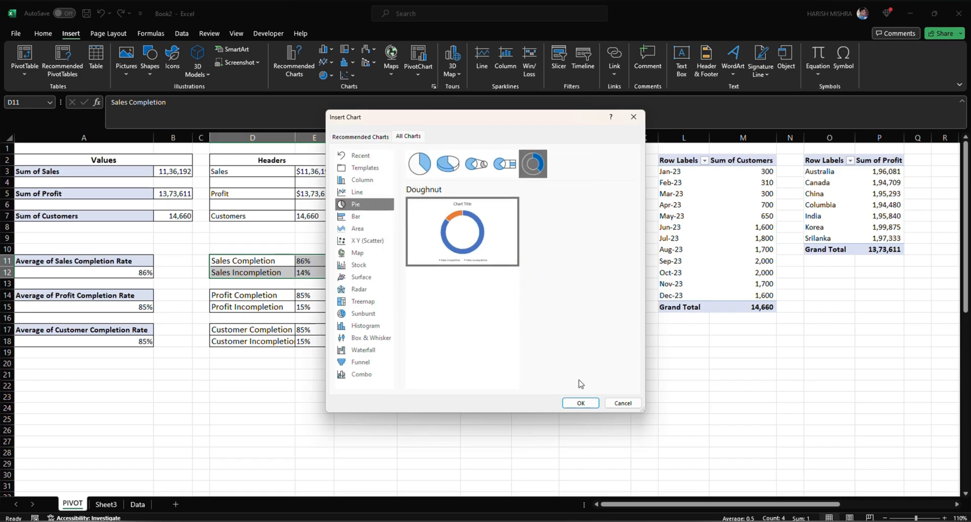
click(580, 403)
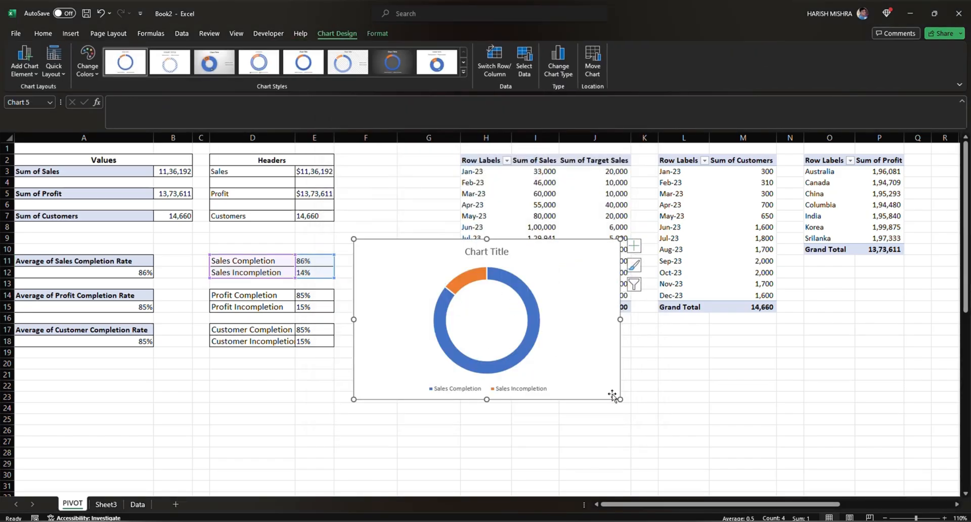
Shrink the sales doughnut chart, add data labels, and remove its chart title and legend
drag(620, 399, 467, 354)
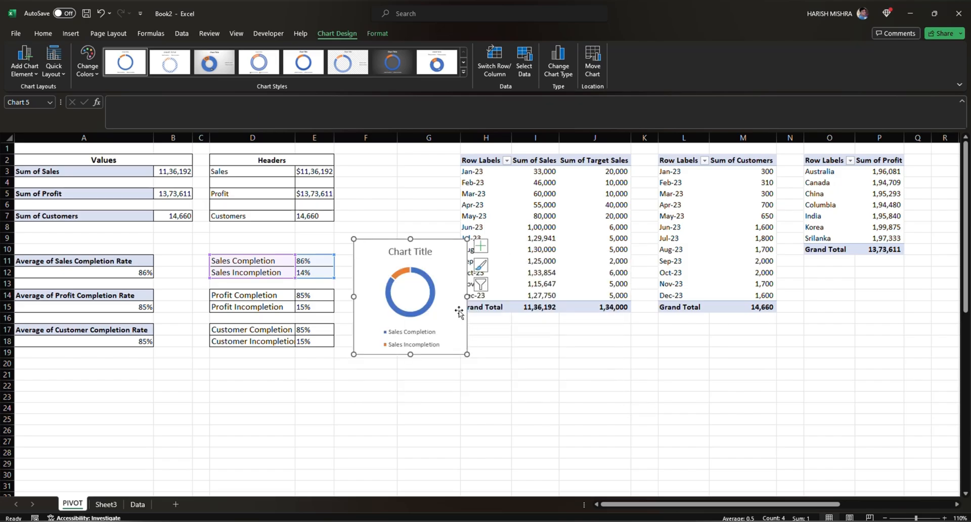
click(481, 245)
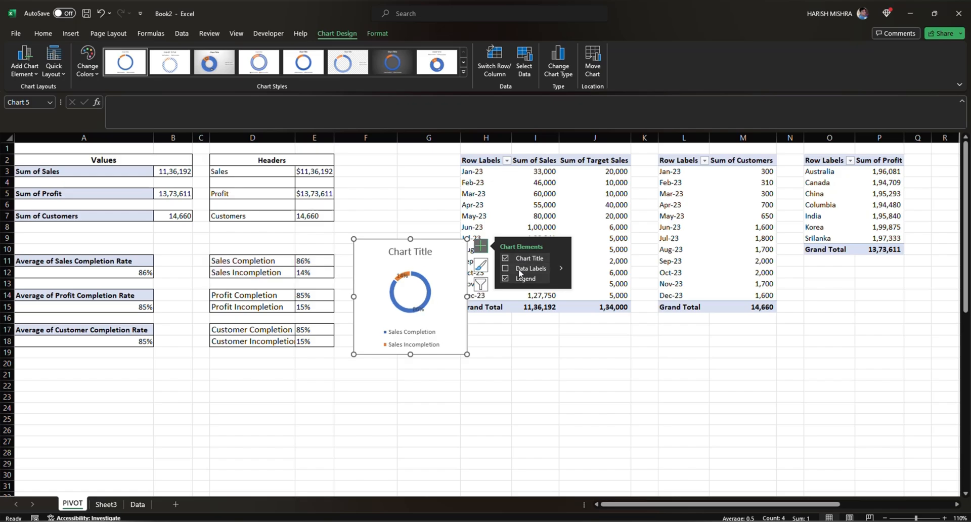
click(516, 269)
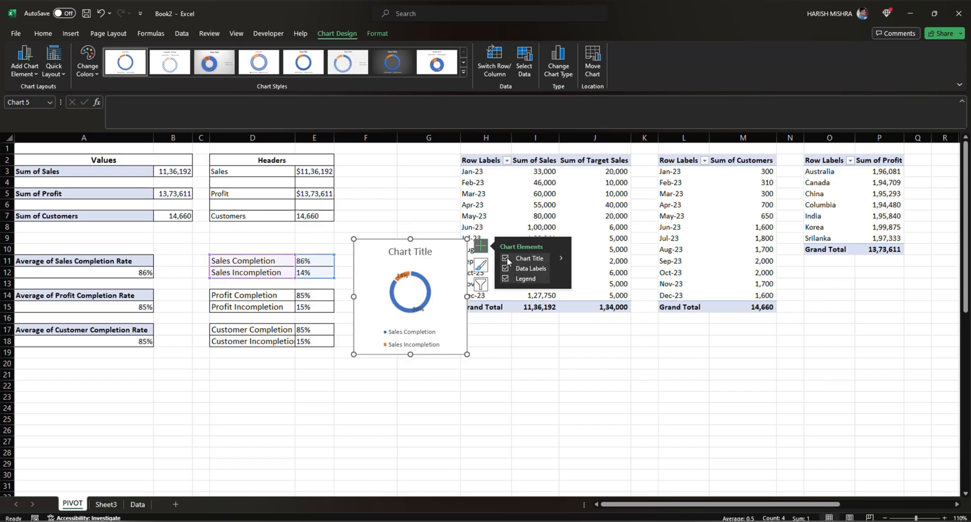
click(506, 260)
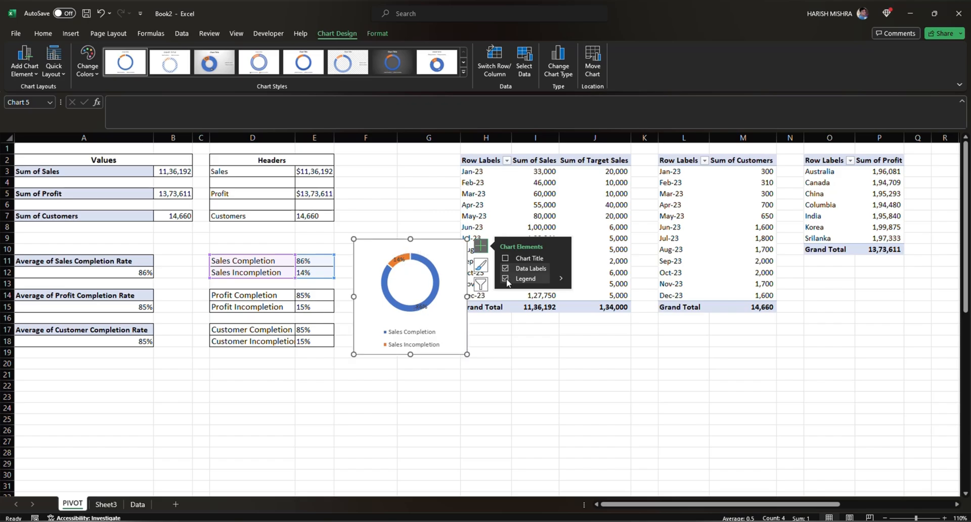
click(506, 279)
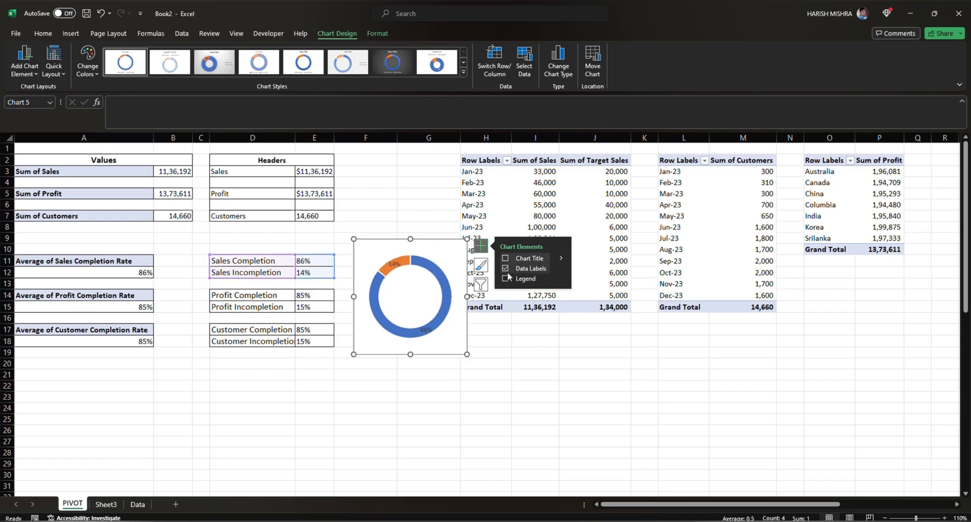
Move the 86% label inside the sales ring and place the reduced chart beside the Headers table
click(426, 330)
drag(426, 330, 417, 308)
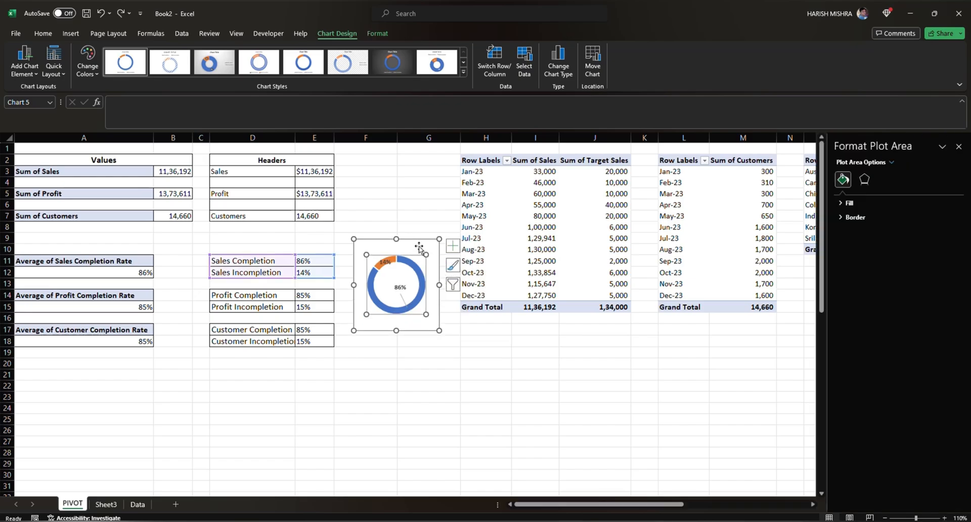
drag(418, 247, 397, 177)
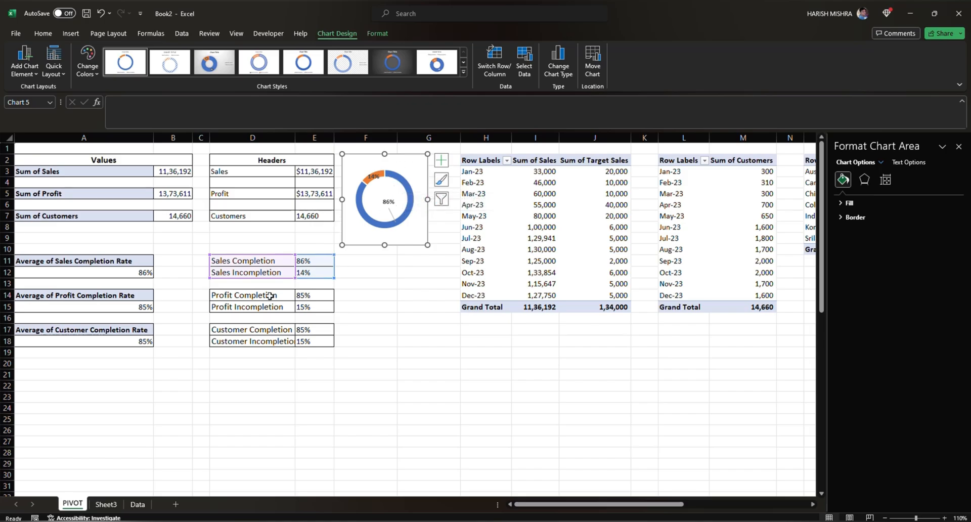
Insert a doughnut chart from the profit completion and incompletion data in D14:E15
drag(270, 295, 313, 306)
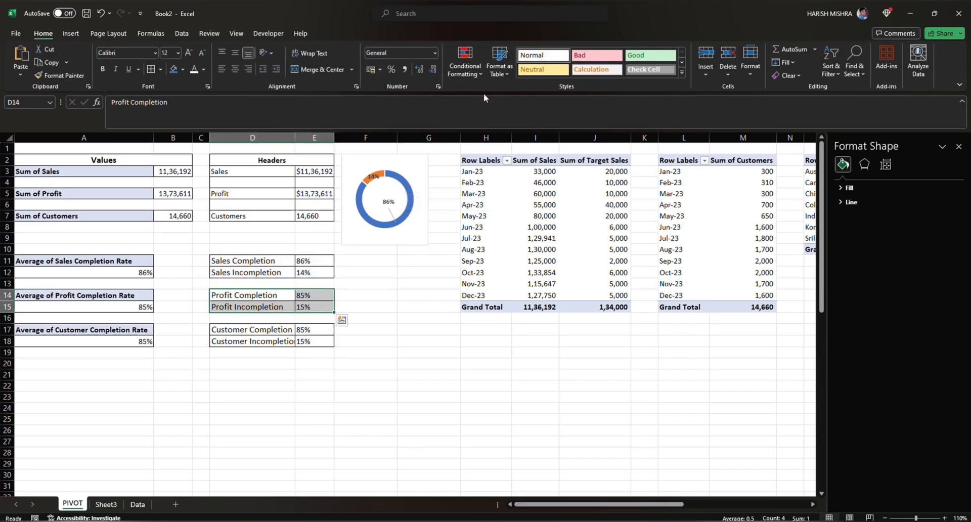
click(70, 33)
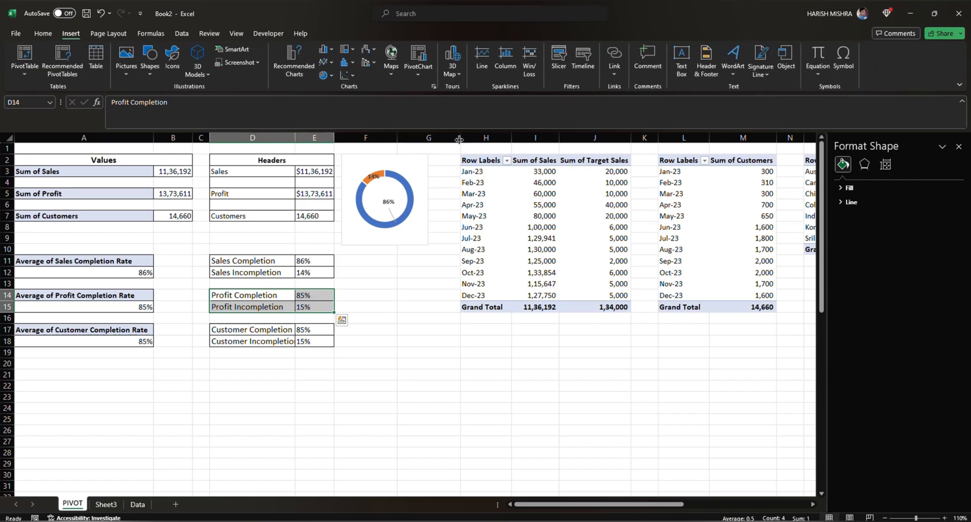
click(433, 87)
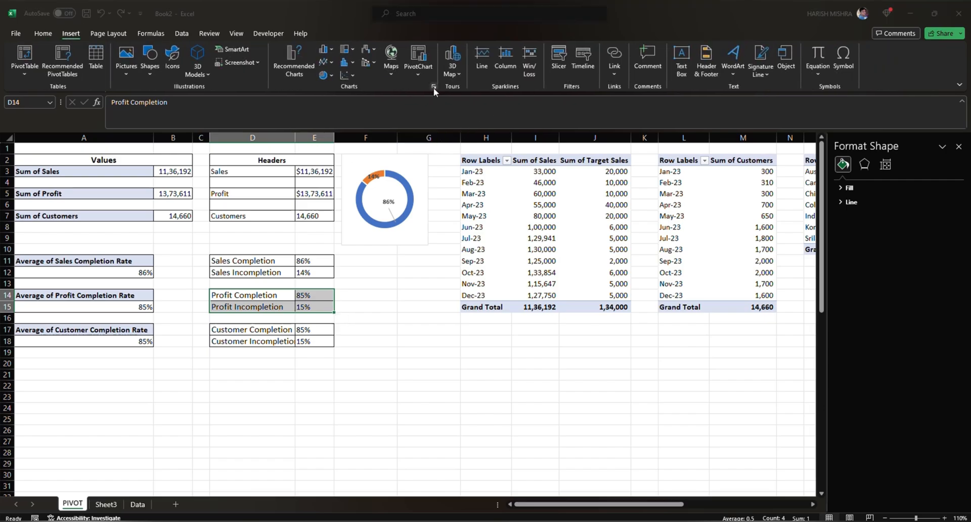
click(408, 136)
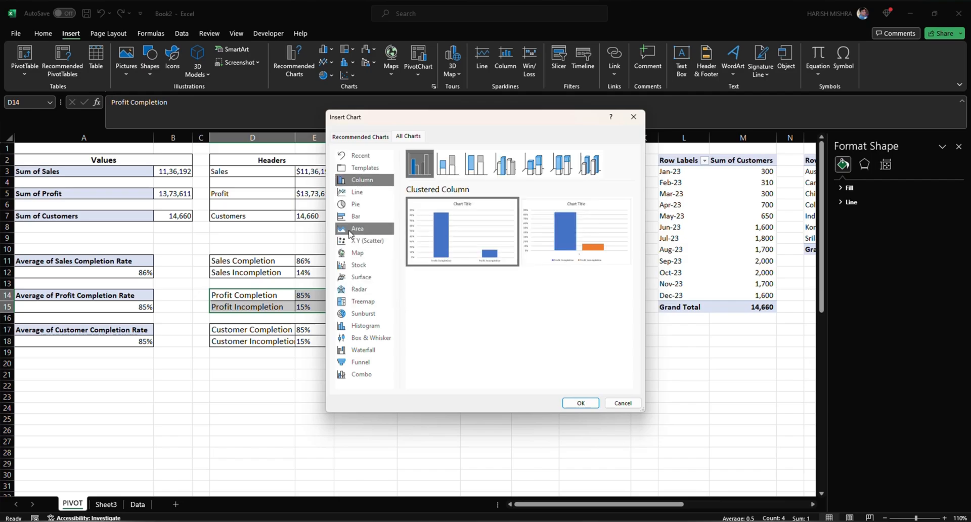
click(356, 204)
click(533, 163)
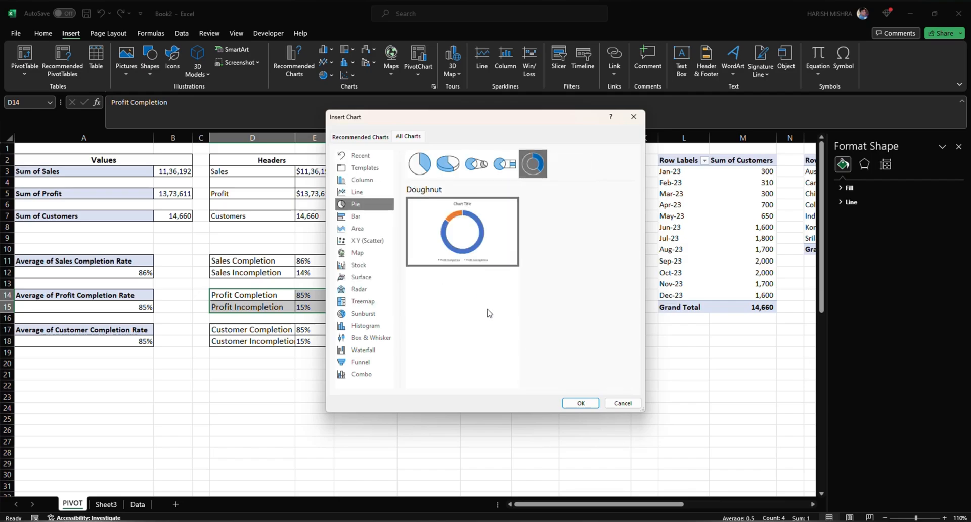
click(581, 403)
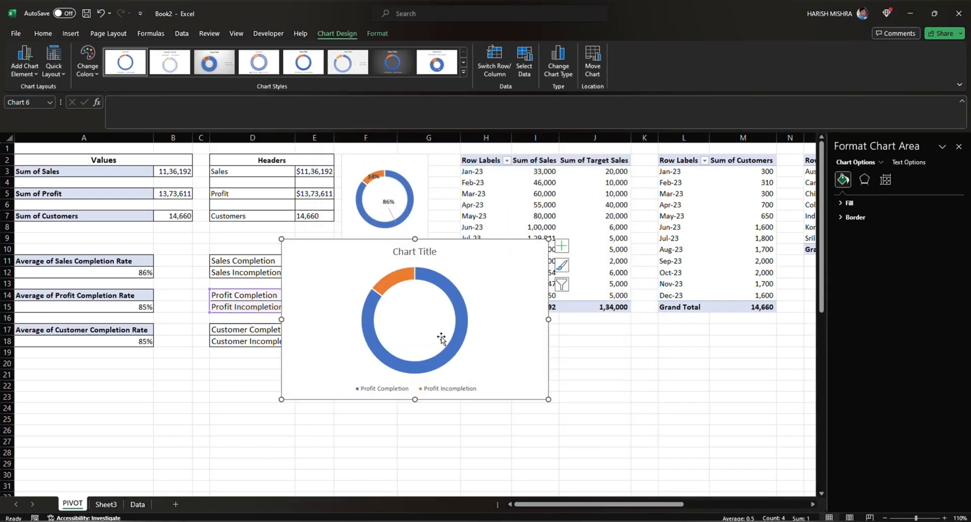
Add data labels to the profit doughnut chart and remove its chart title and legend
click(561, 246)
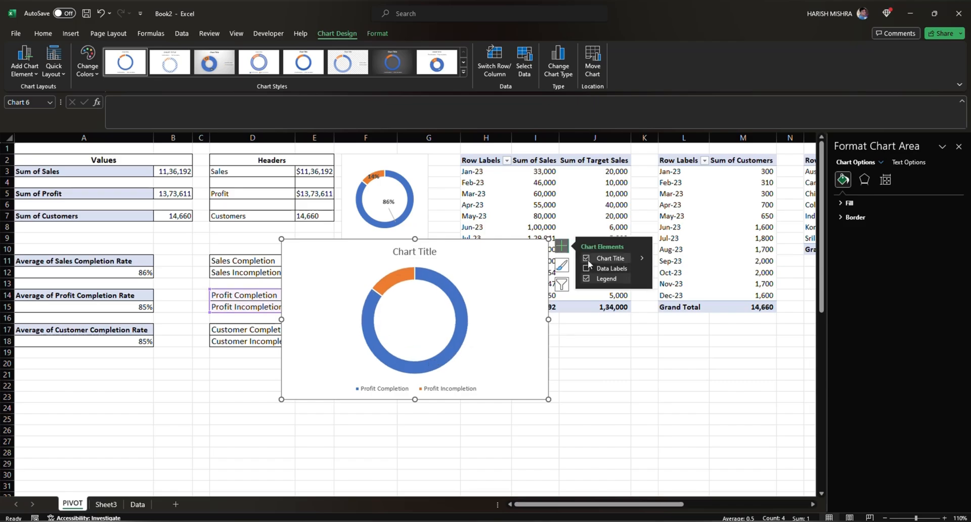
click(587, 259)
click(587, 268)
click(586, 278)
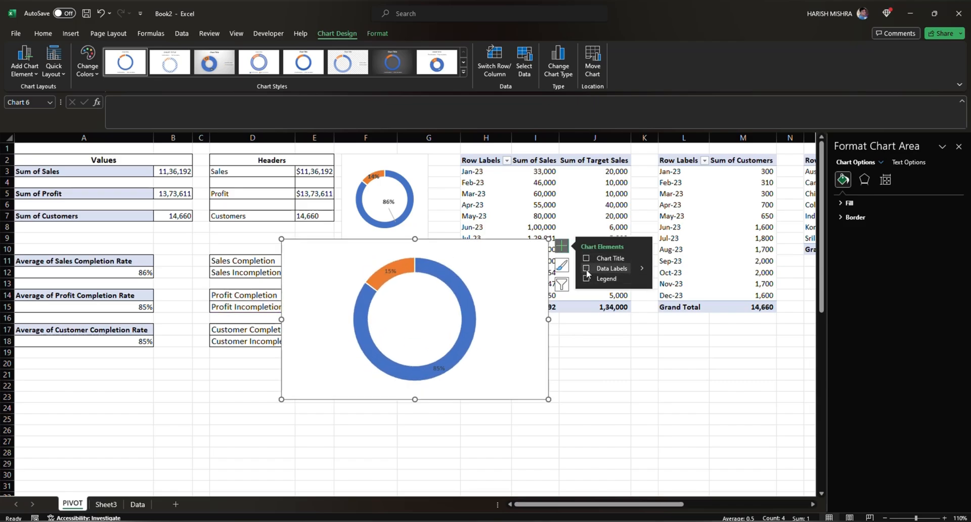
Move the 85% label inside the profit ring, widen the 15% label, and shrink the chart to near the sales chart's size
click(439, 369)
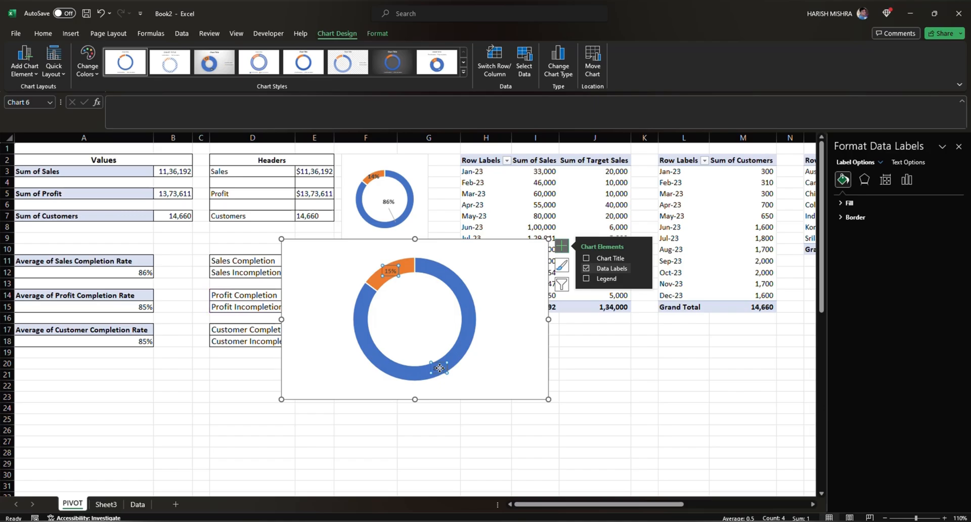
click(439, 368)
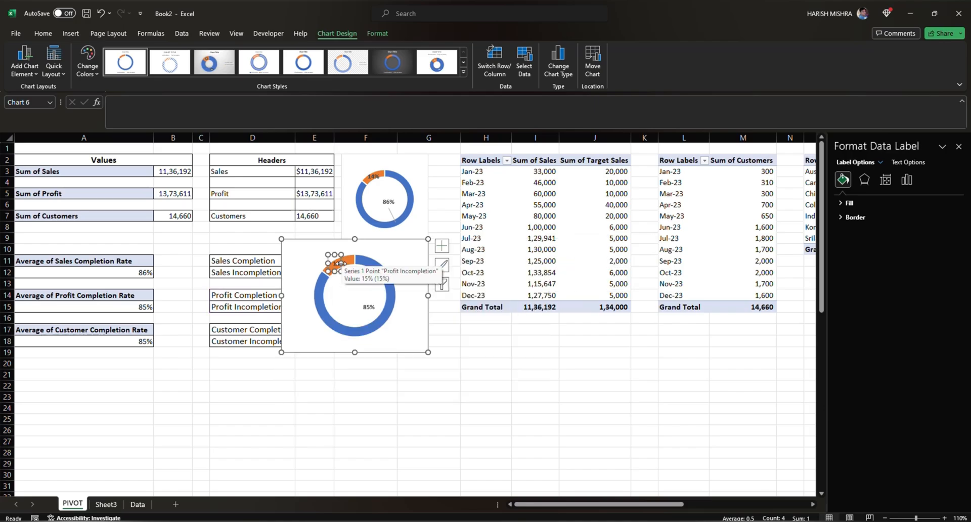
drag(347, 263, 349, 263)
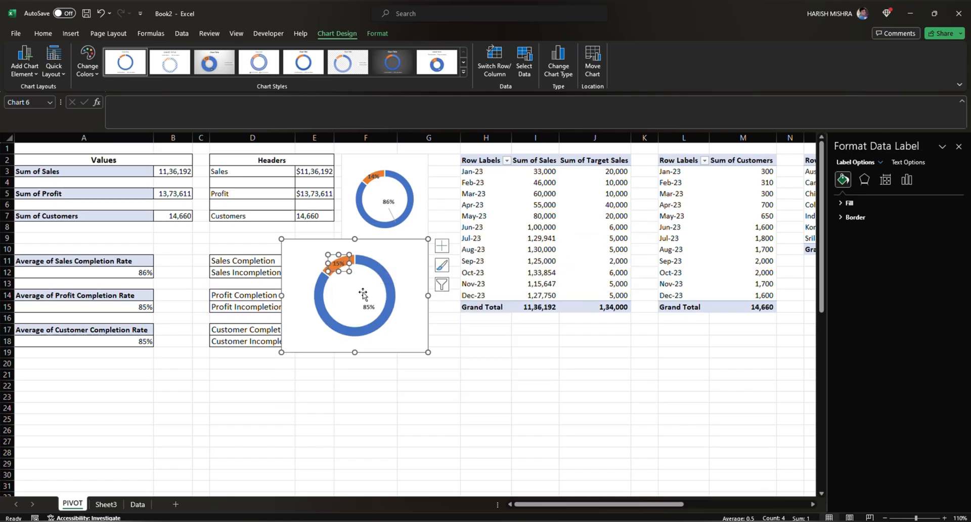
drag(427, 351, 402, 327)
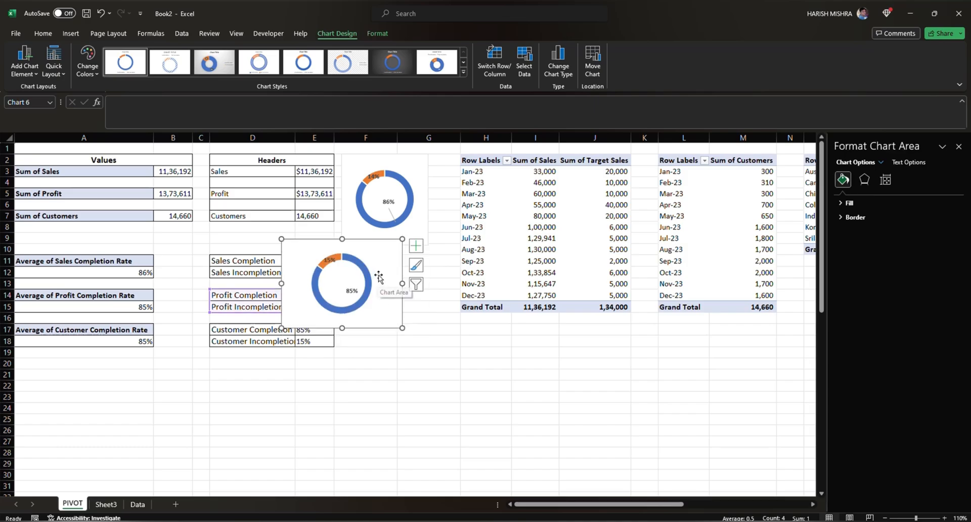
Centre the 85% label in the profit ring, narrow the chart slightly, and widen the 15% label to fit its text
click(350, 291)
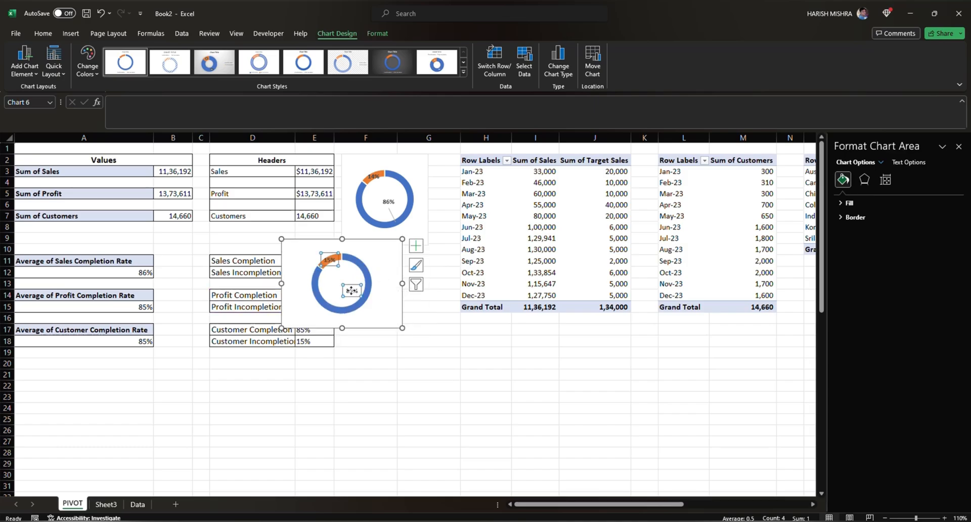
click(348, 292)
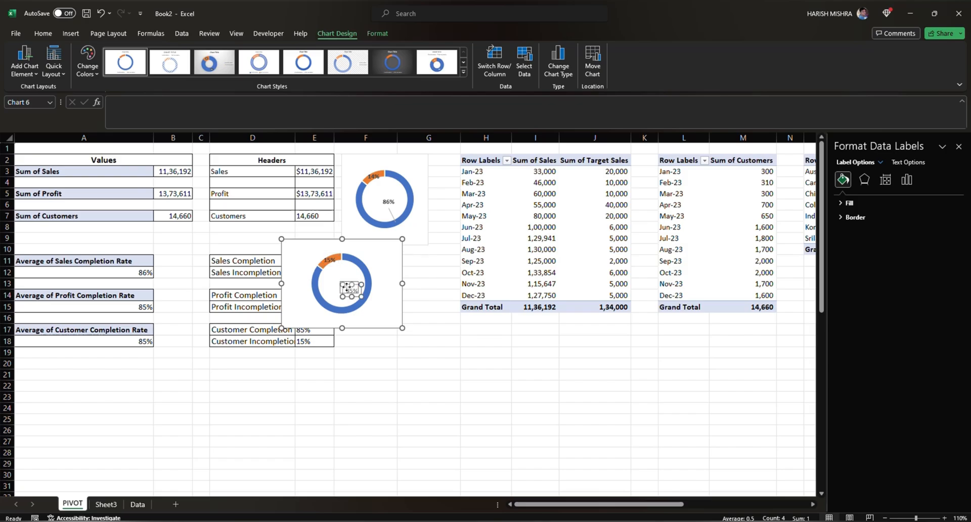
drag(348, 292, 389, 284)
click(386, 273)
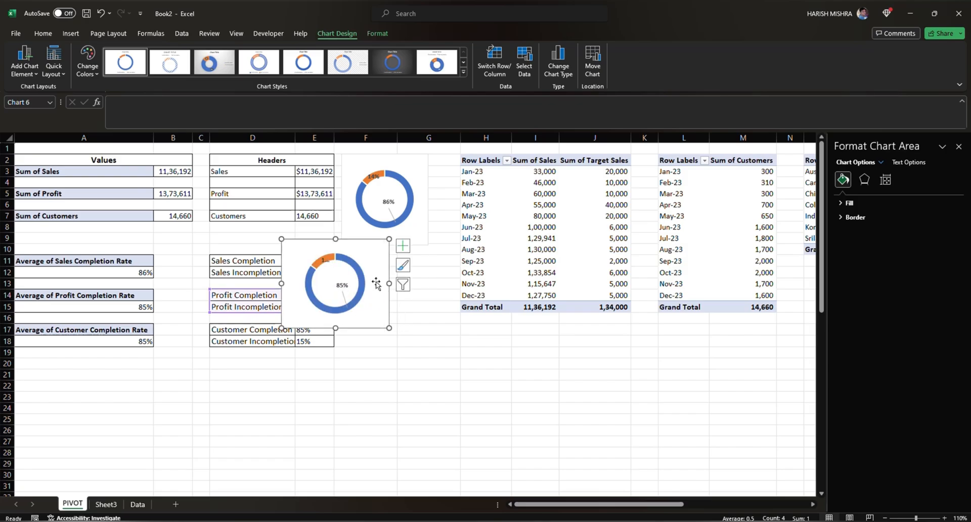
click(327, 263)
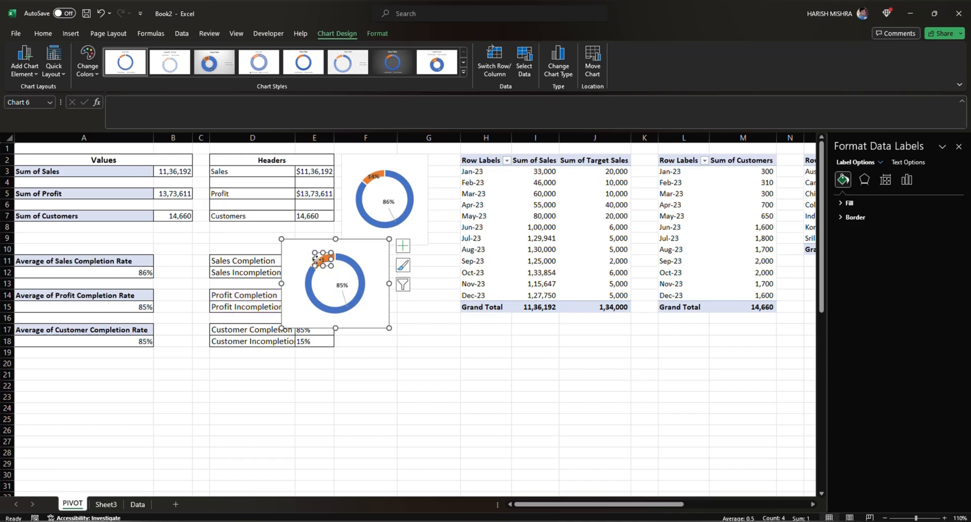
drag(315, 260, 304, 260)
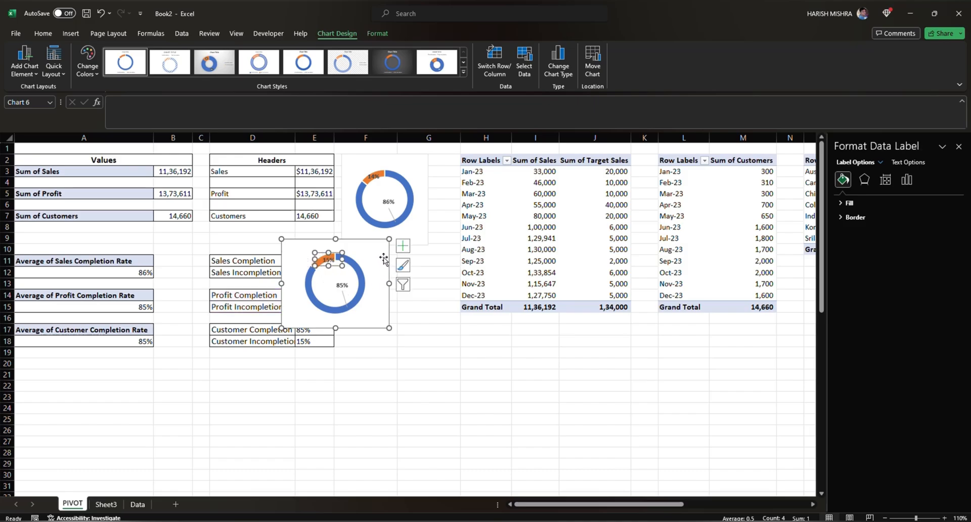
Place the profit doughnut chart directly below the sales chart and paste a copy of it beneath, around row 23
drag(383, 259, 435, 268)
click(336, 397)
key(ctrl+v)
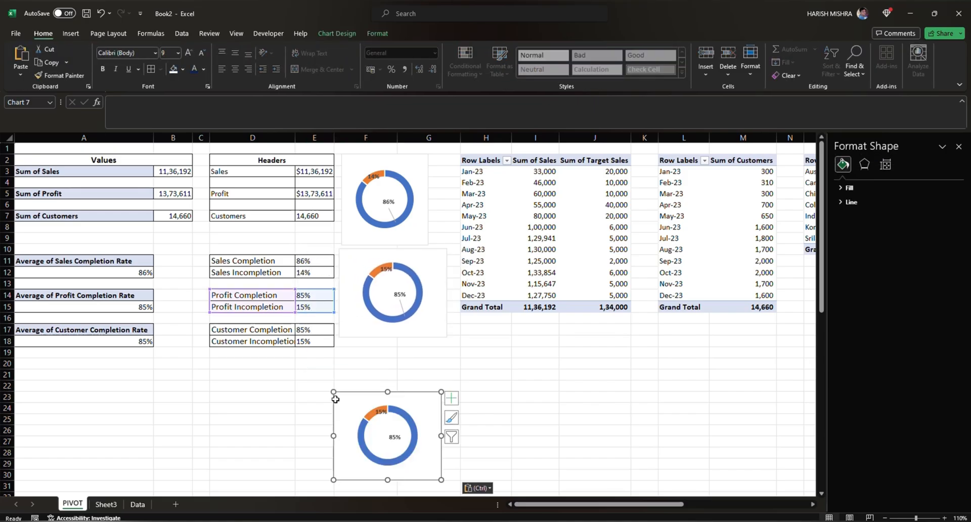
Change the copied doughnut chart's data range to the customer completion cells D17:E18 on the PIVOT sheet
click(381, 432)
right_click(383, 433)
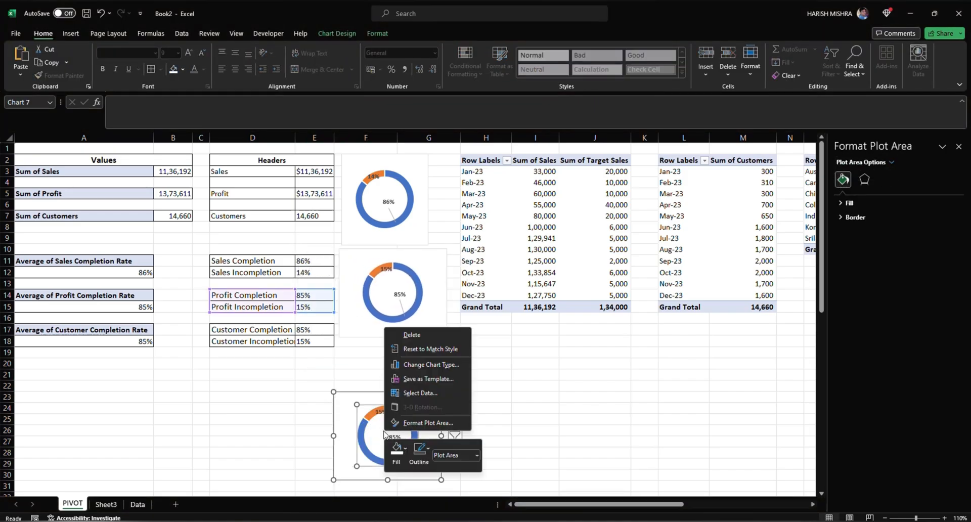
click(416, 393)
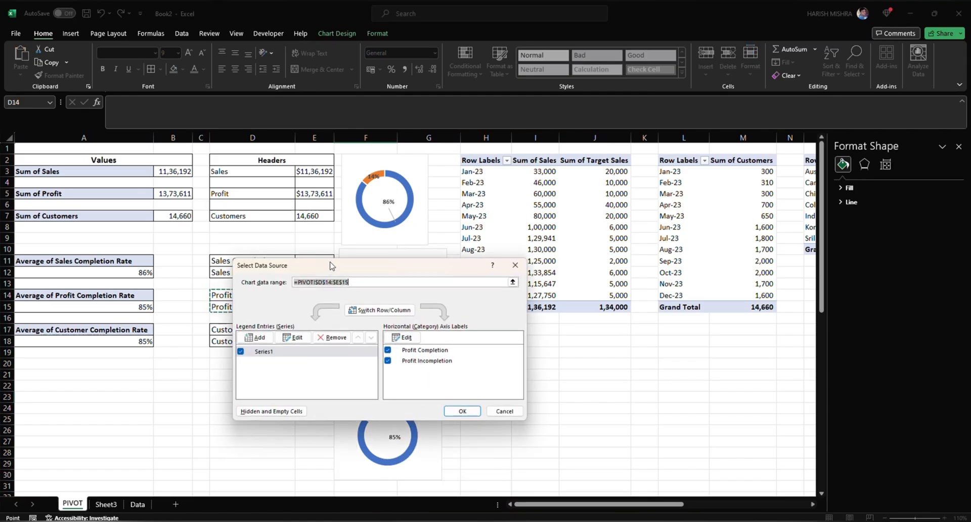
drag(331, 265, 455, 269)
drag(238, 329, 320, 339)
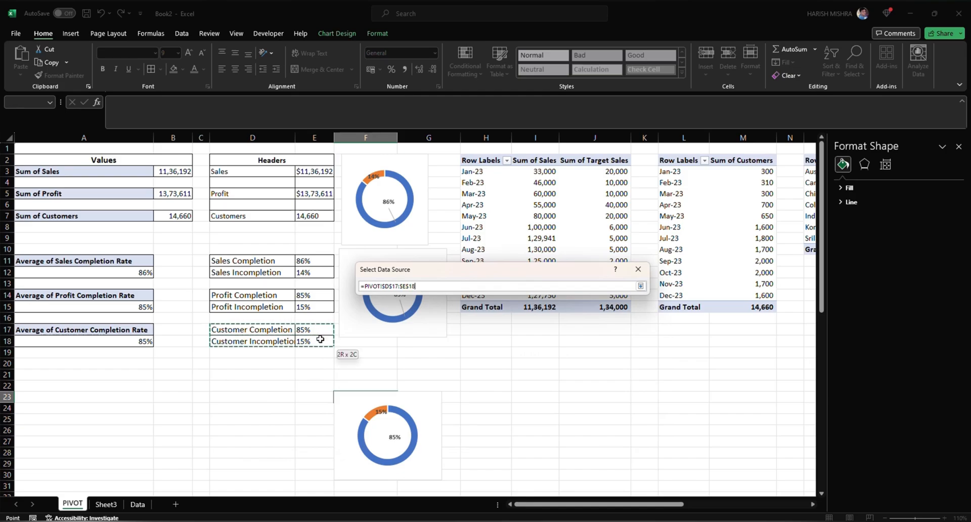
click(581, 417)
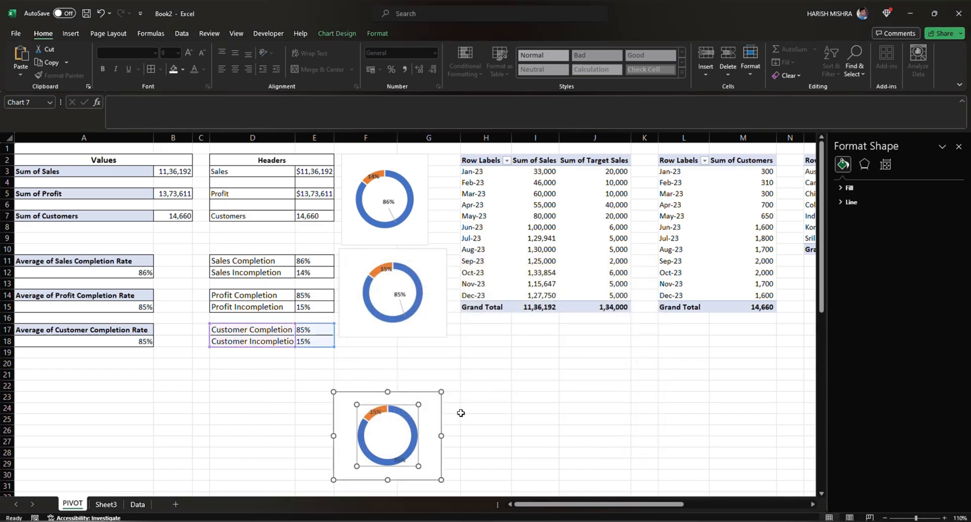
Move the 85% data label from the customer doughnut's ring into its centre
click(399, 460)
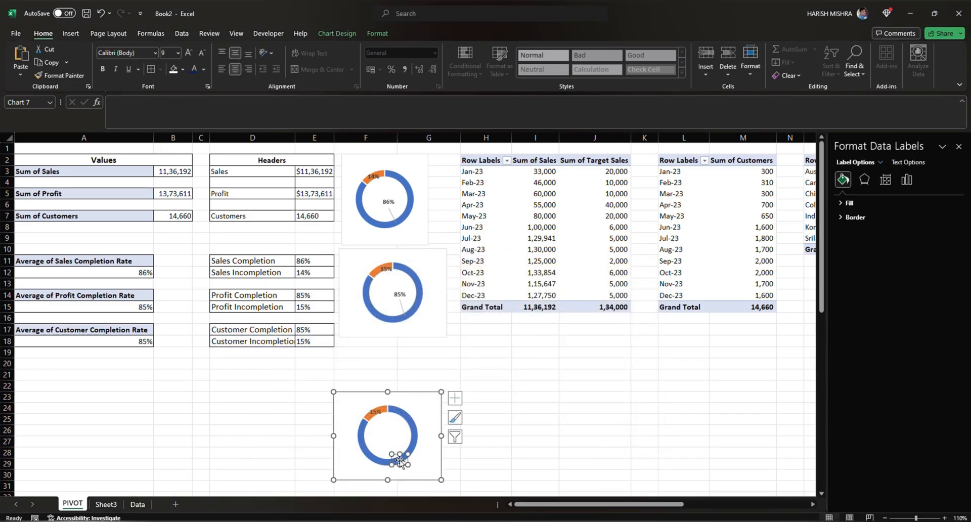
mouse_move(400, 460)
mouse_down()
mouse_move(387, 442)
mouse_move(402, 449)
mouse_up()
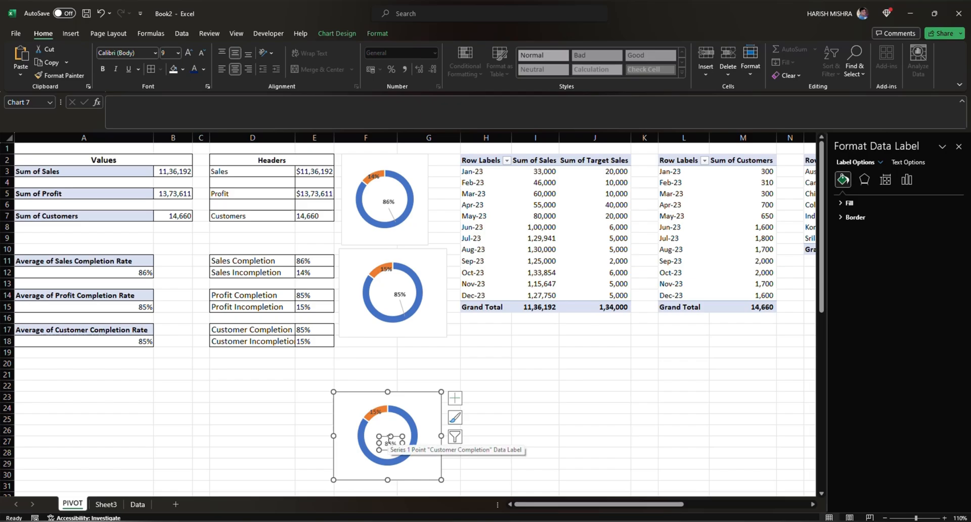
click(384, 441)
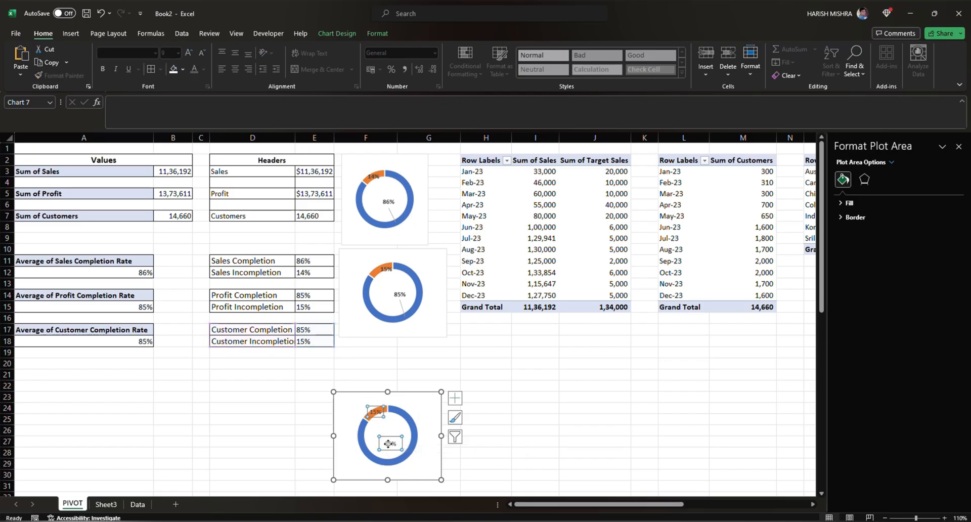
click(387, 444)
drag(388, 443, 387, 437)
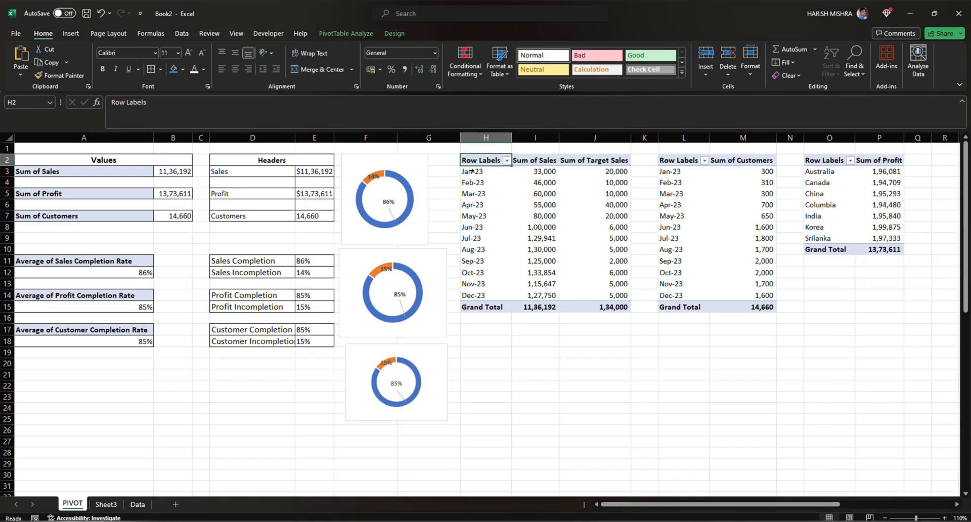
Insert a stacked column chart of monthly sales and target sales from H3:J14 and place it below the customer completion rate tables
drag(472, 171, 530, 295)
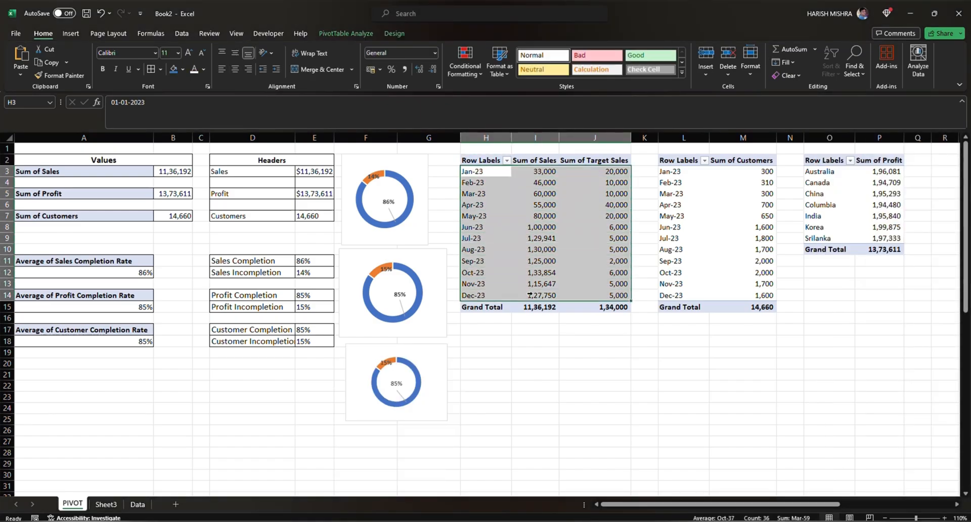
click(76, 37)
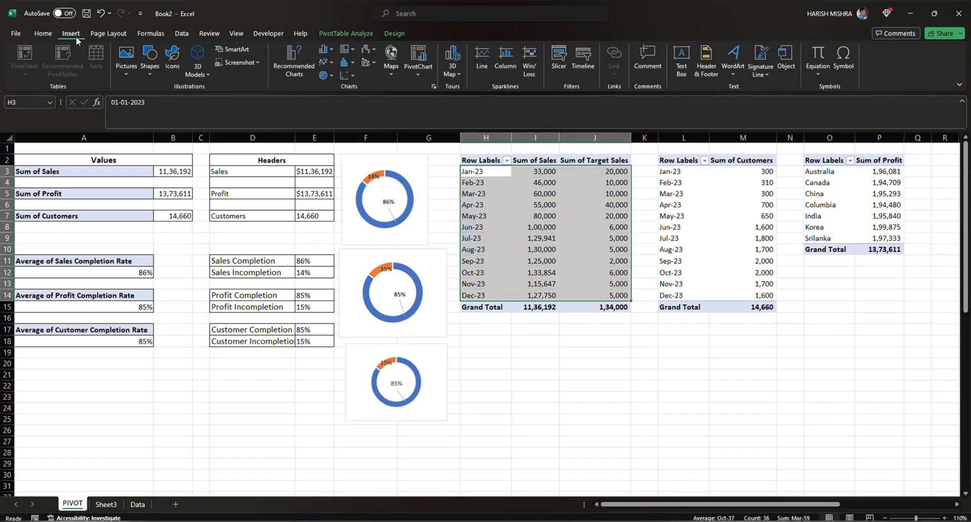
click(434, 86)
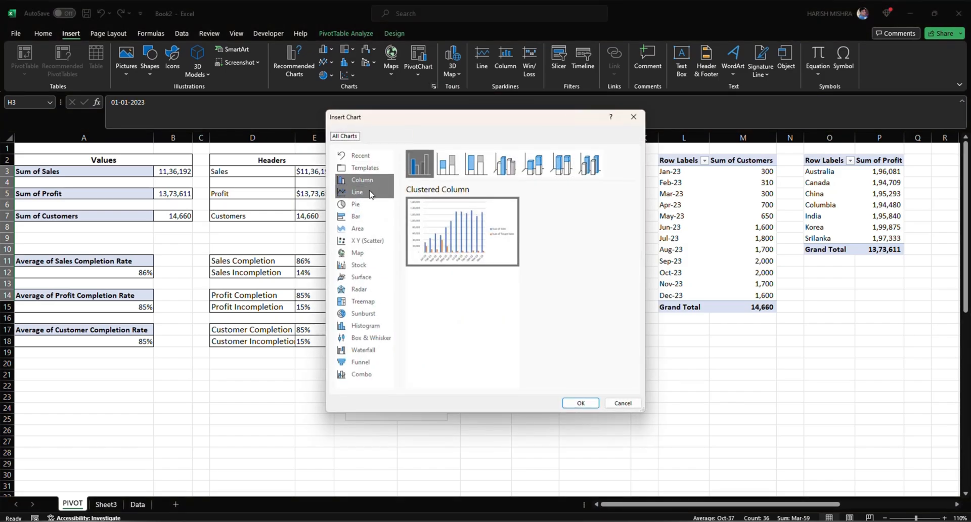
mouse_move(453, 225)
click(448, 170)
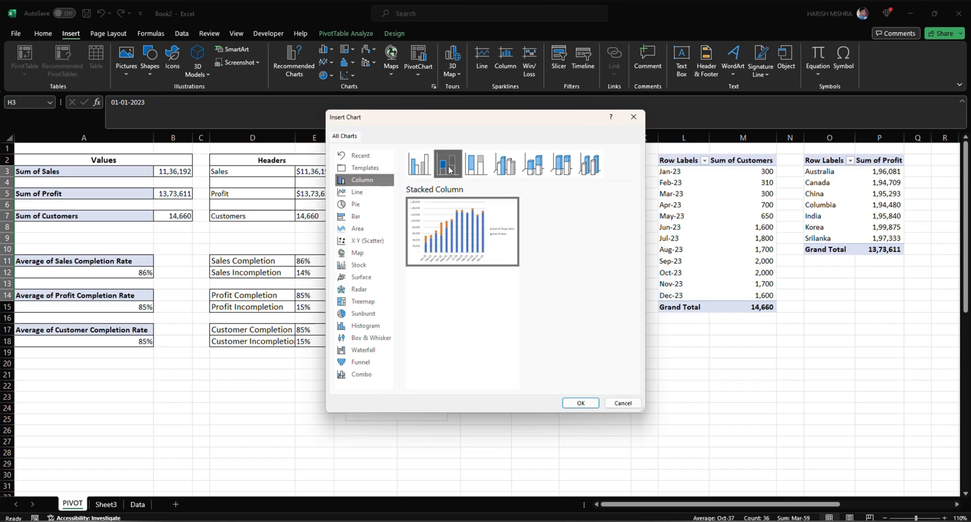
click(580, 402)
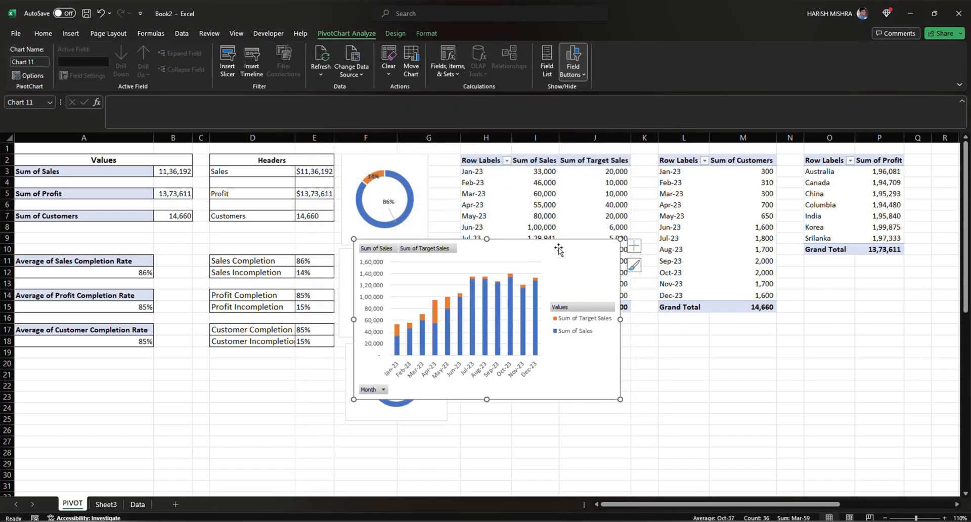
drag(558, 248, 247, 359)
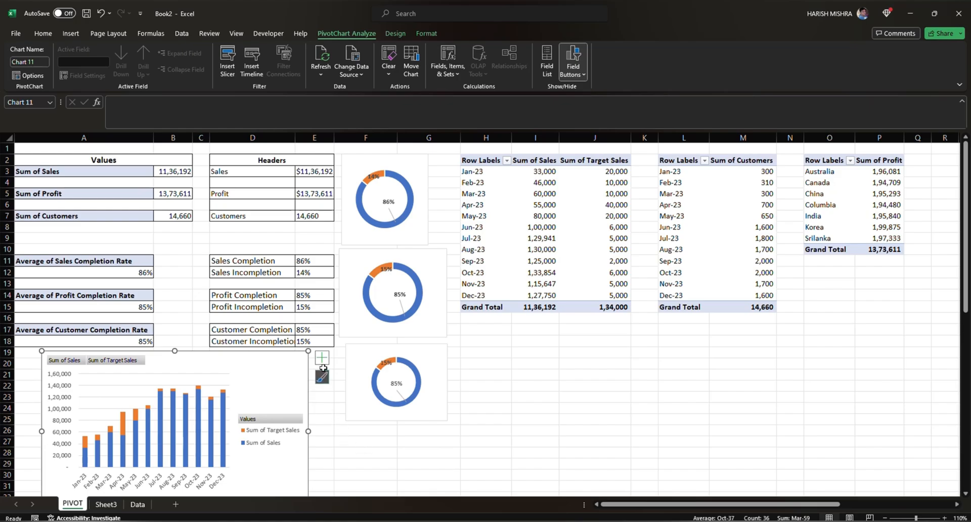
Add data labels to the stacked column chart of sales and target sales
click(322, 357)
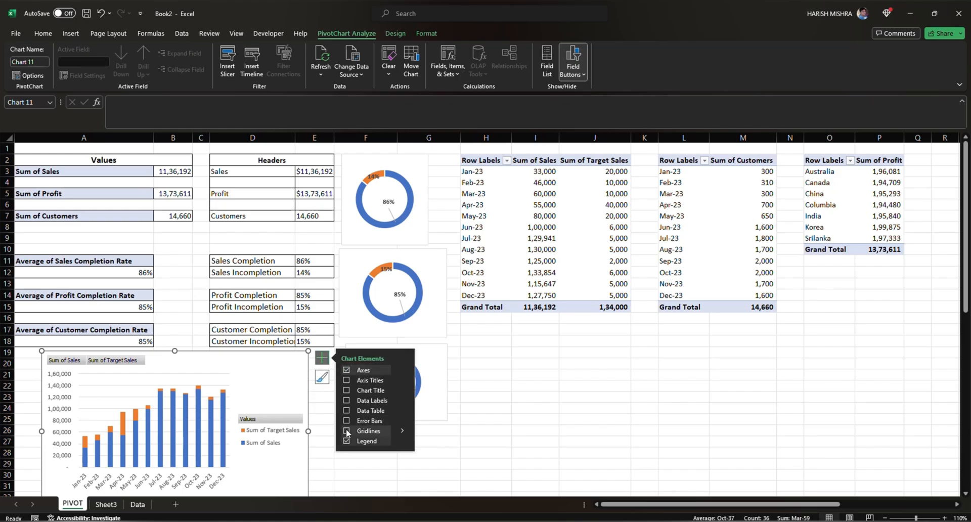
click(346, 400)
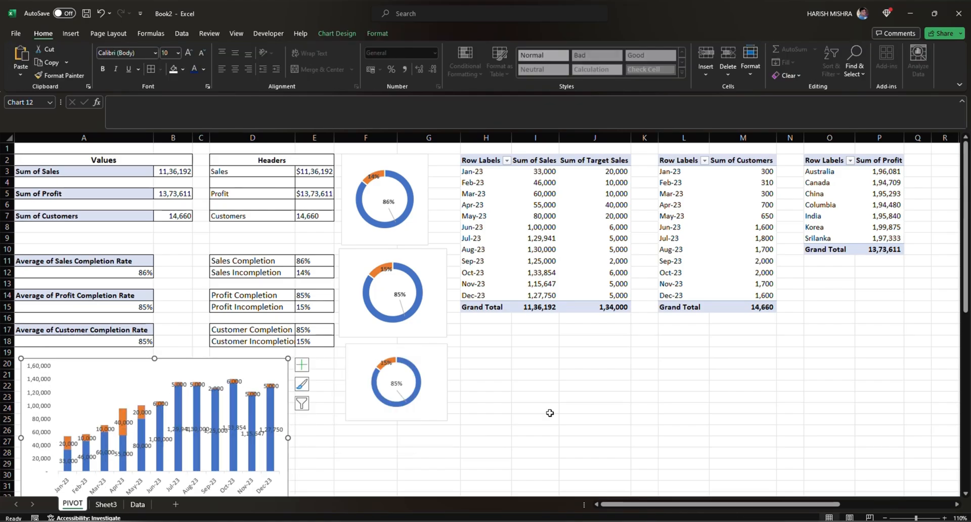
scroll(550, 412, down, 1)
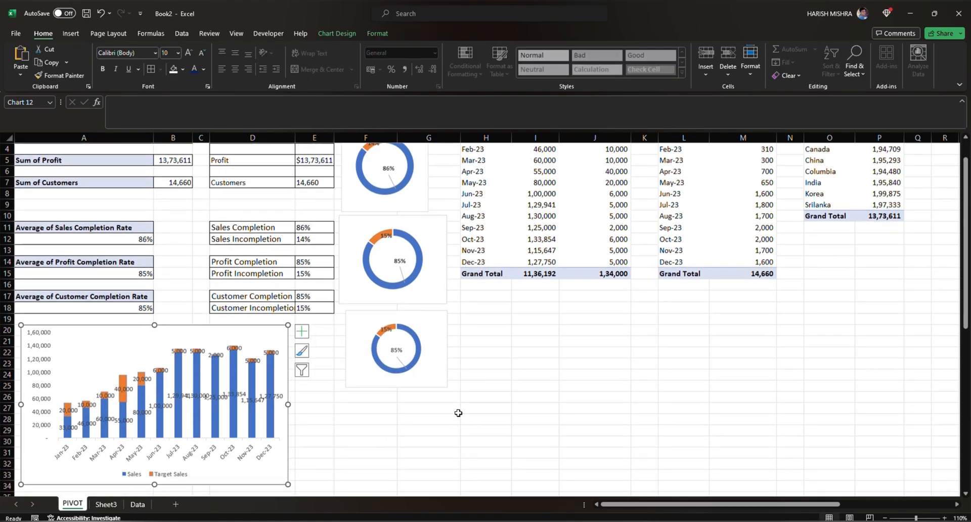
click(549, 400)
scroll(613, 354, up, 1)
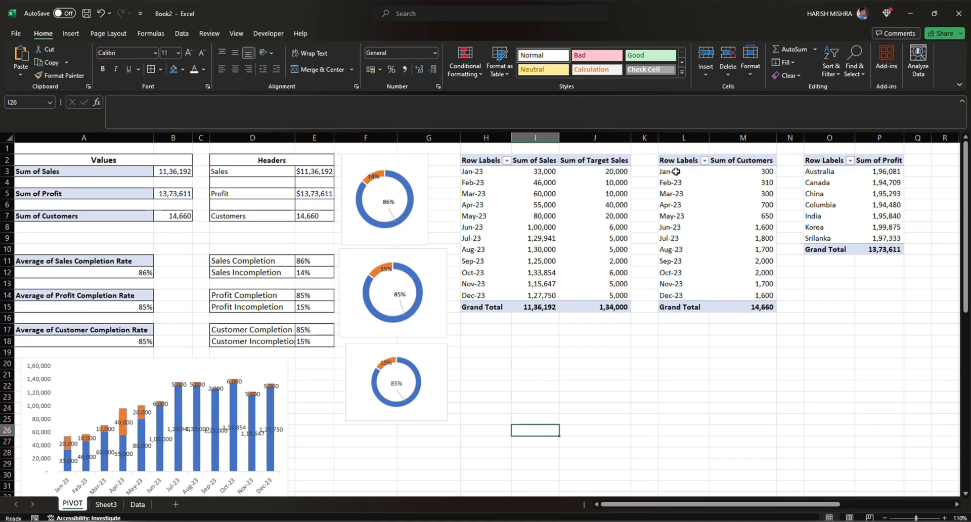
Insert a line chart of monthly customers from L3:M14 and place it below the monthly pivot tables
drag(670, 171, 759, 296)
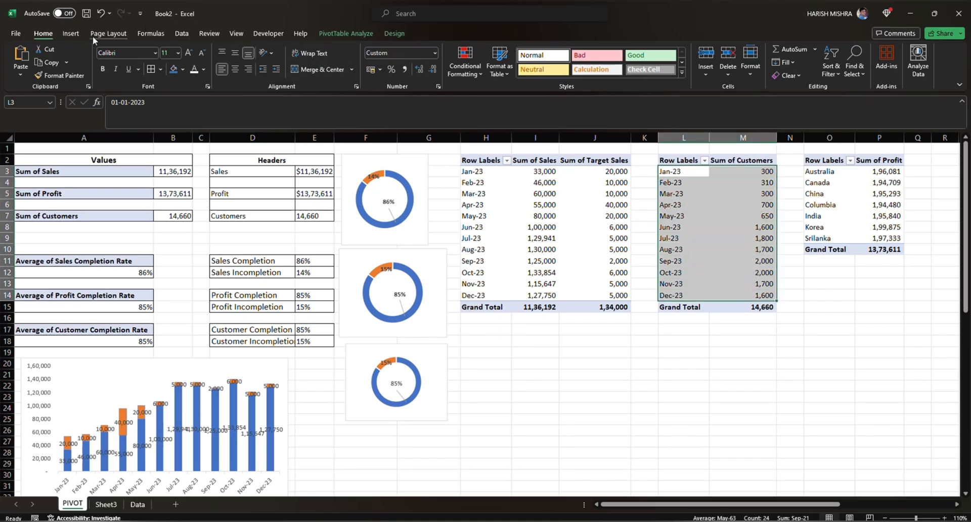
click(71, 34)
click(433, 87)
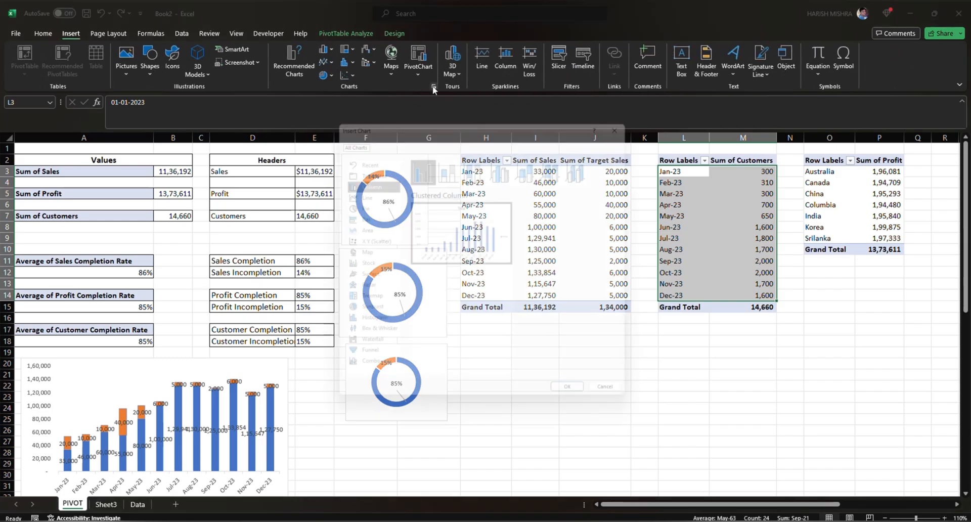
click(360, 192)
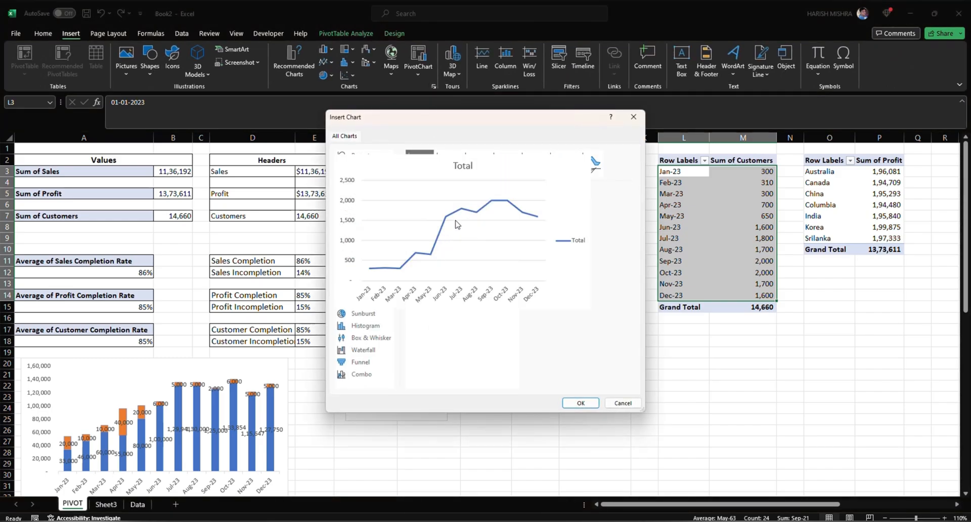
mouse_move(474, 215)
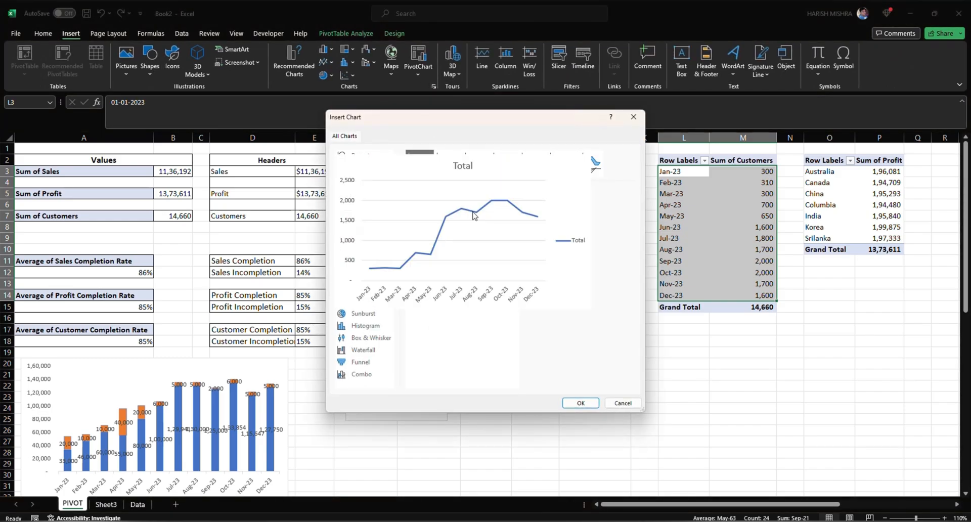
click(580, 402)
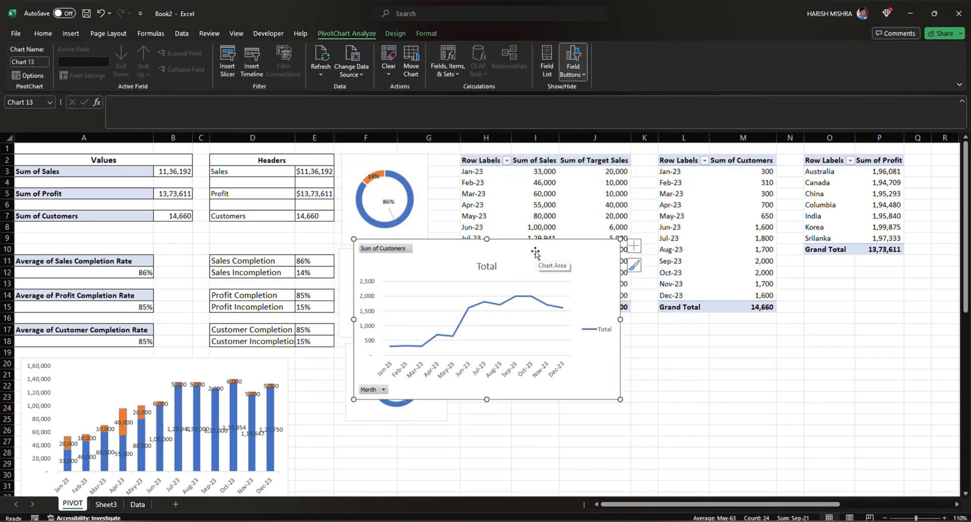
drag(537, 252, 634, 352)
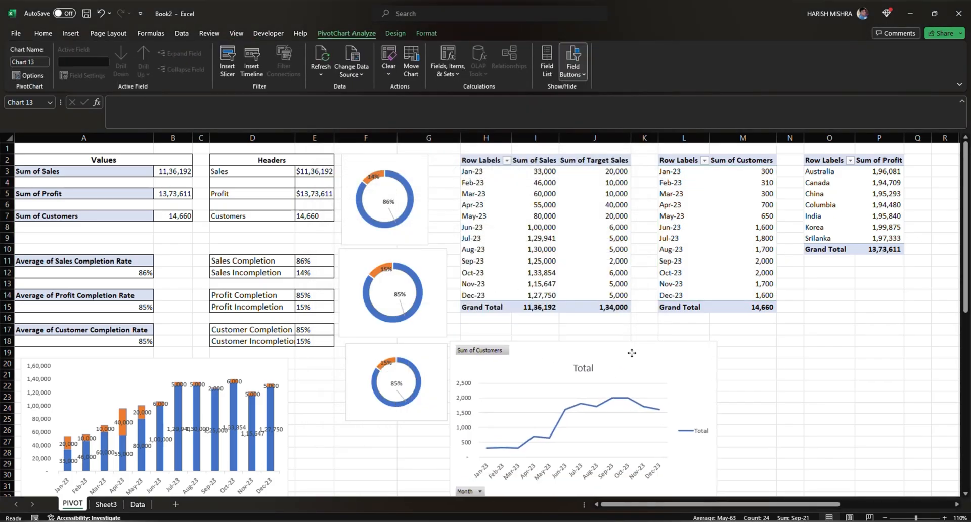
Remove the customers line chart's title and legend and add data labels to it
scroll(636, 395, down, 1)
scroll(636, 395, down, 1)
click(730, 314)
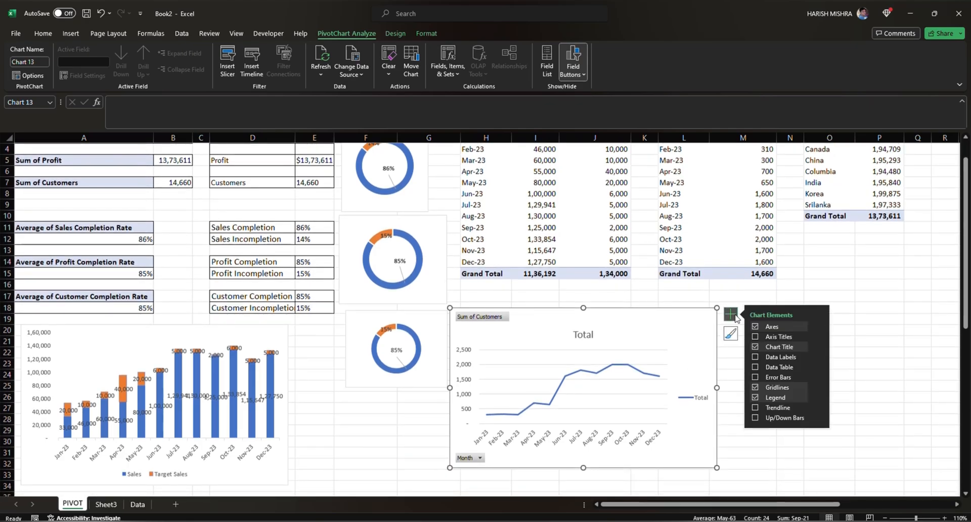
click(755, 336)
click(756, 346)
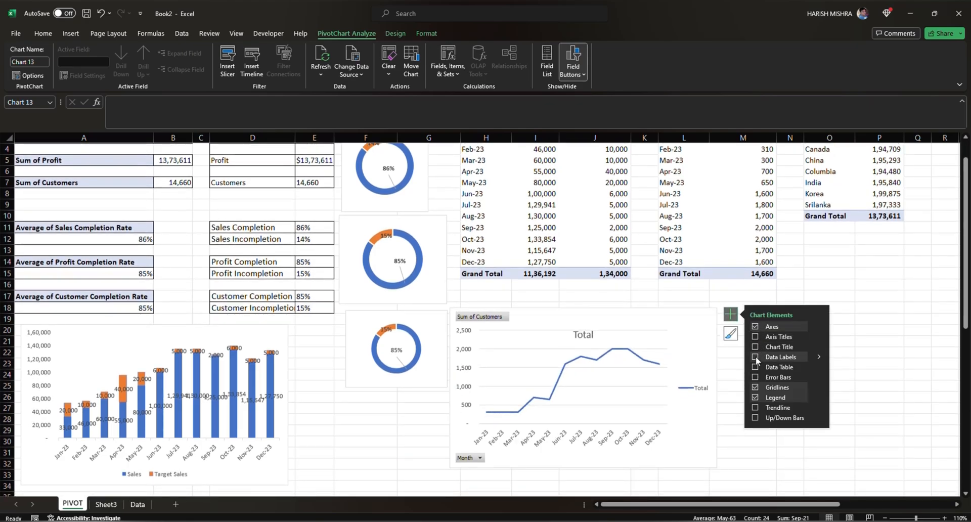
click(755, 357)
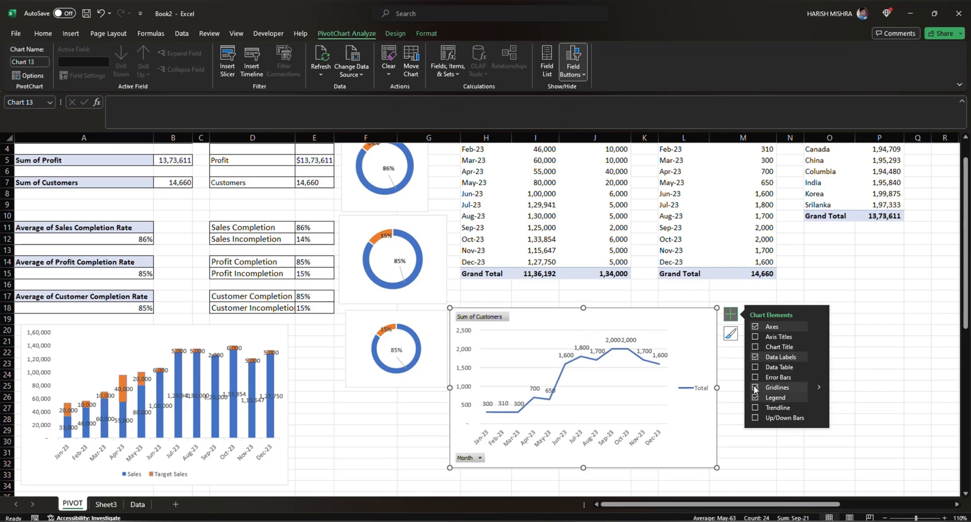
click(755, 398)
click(755, 398)
click(755, 399)
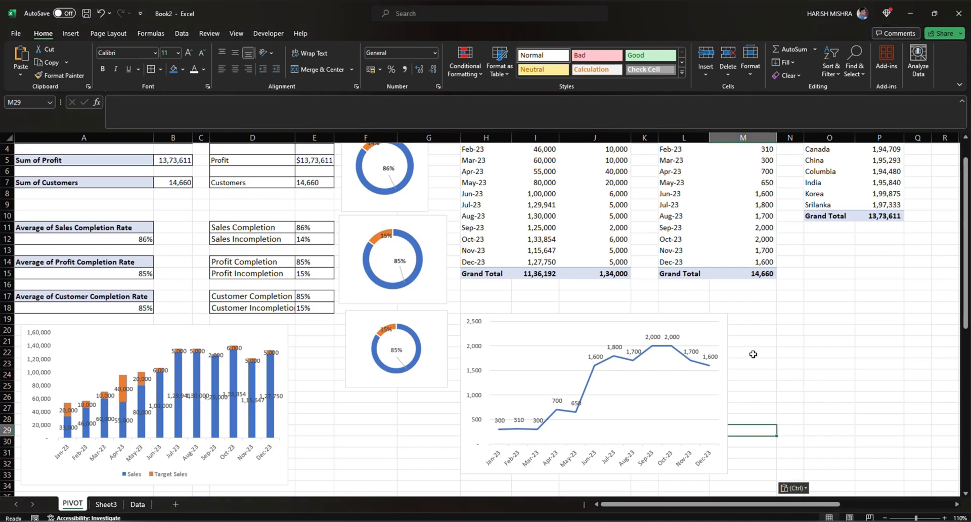
Insert a clustered bar chart of profit by country from O3:P9
scroll(754, 354, up, 1)
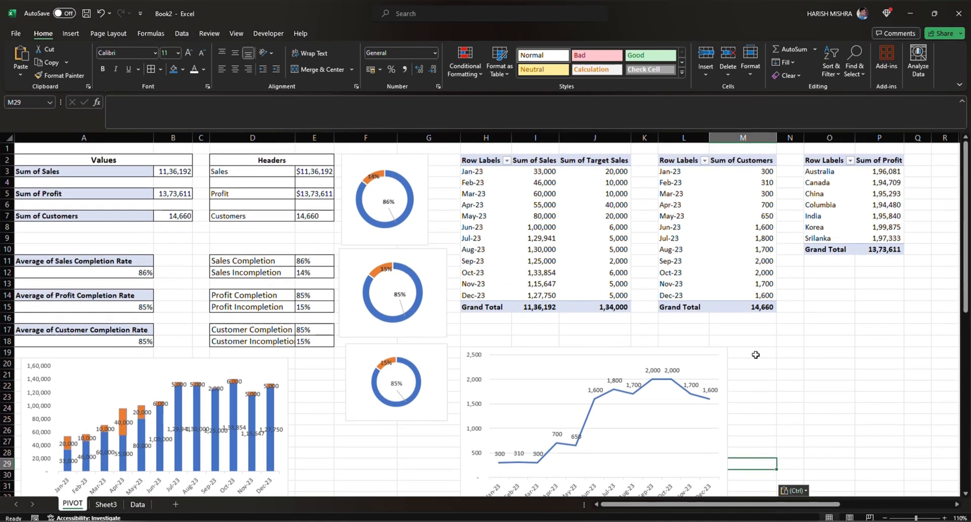
scroll(755, 353, down, 1)
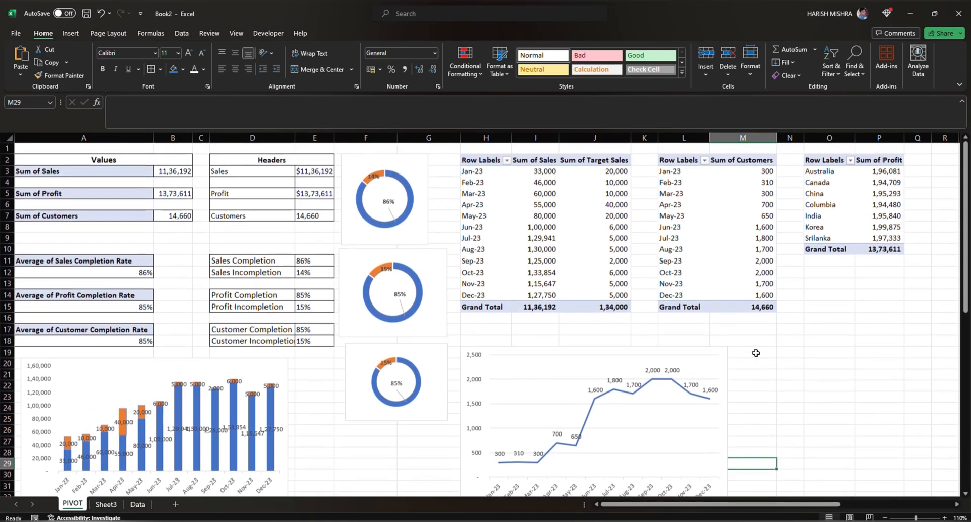
scroll(755, 353, up, 1)
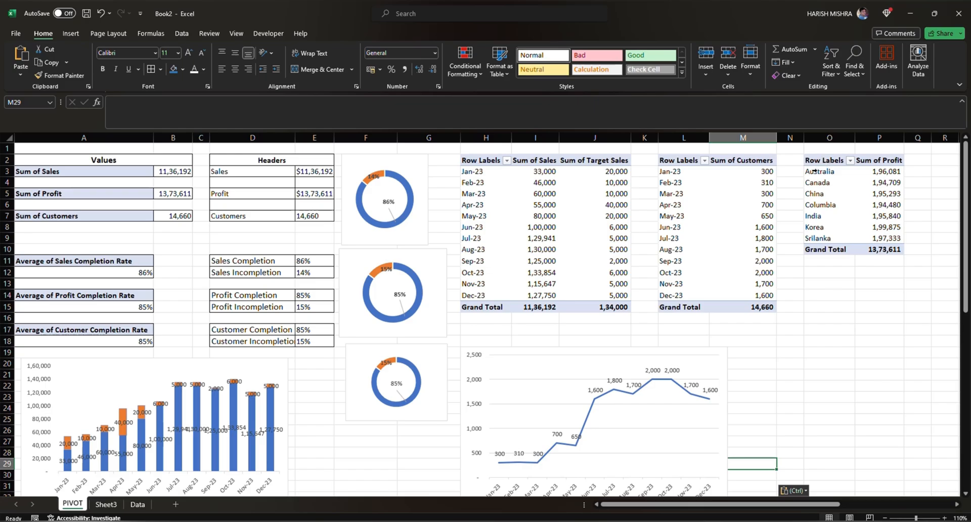
drag(814, 171, 878, 236)
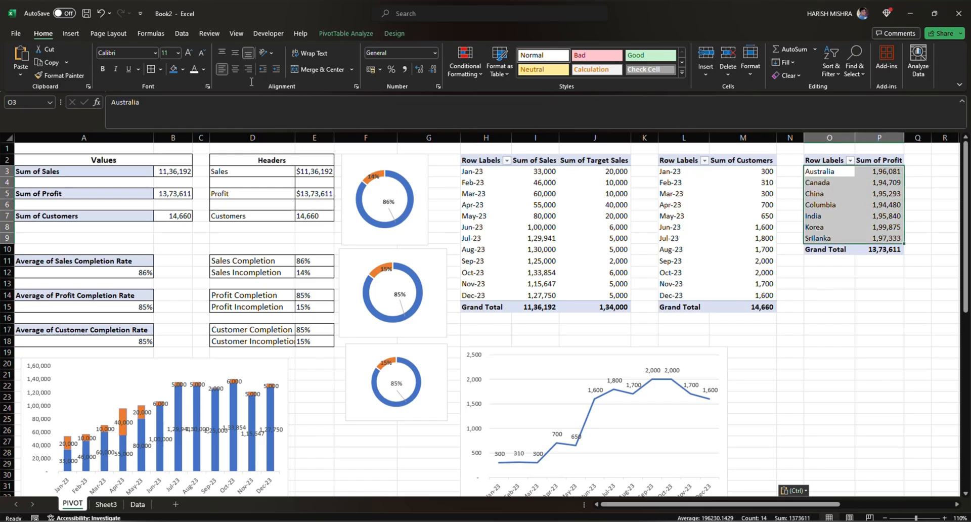
click(71, 33)
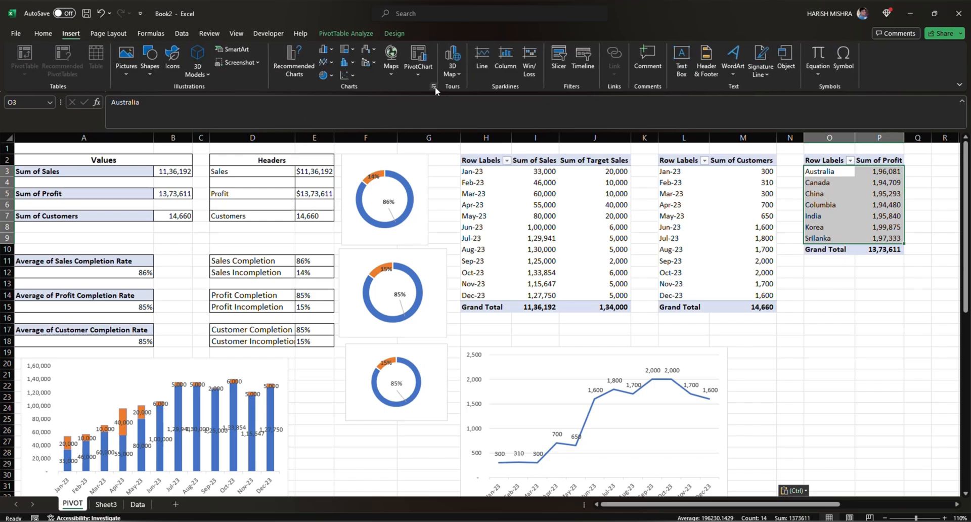
click(434, 86)
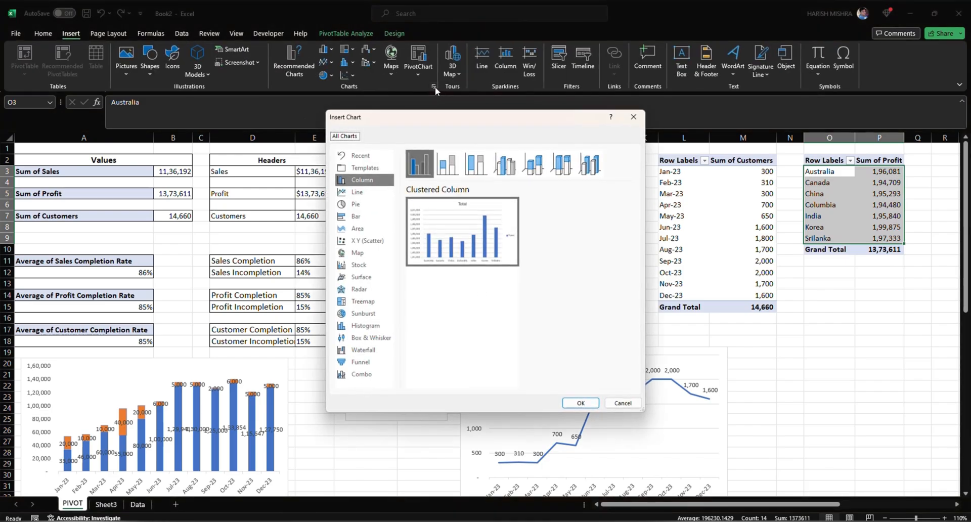
click(367, 216)
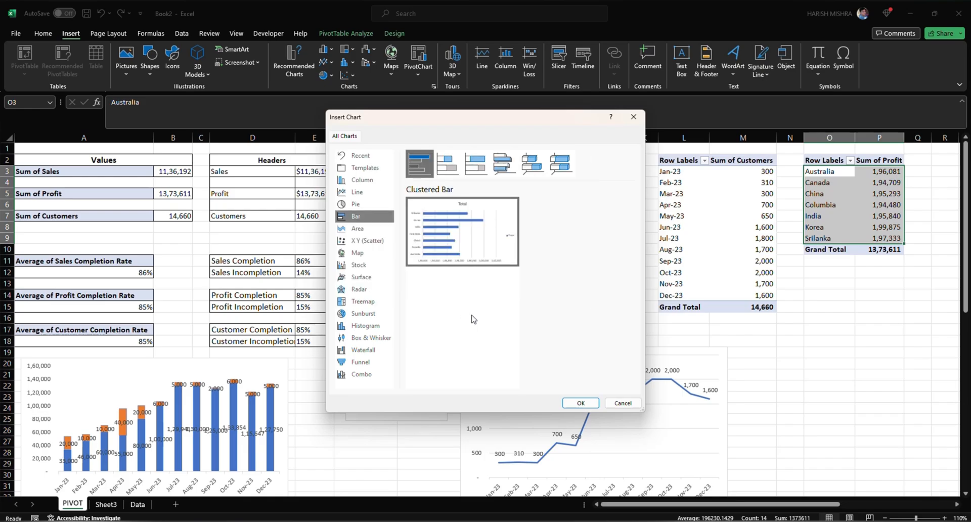
click(580, 403)
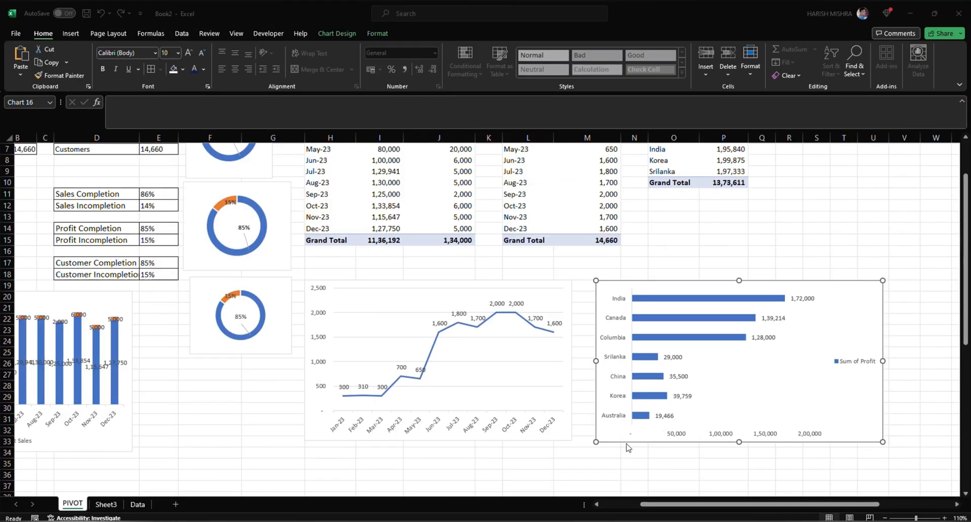
Check which chart elements are enabled on the profit by country bar chart
scroll(646, 456, up, 2)
scroll(685, 468, down, 1)
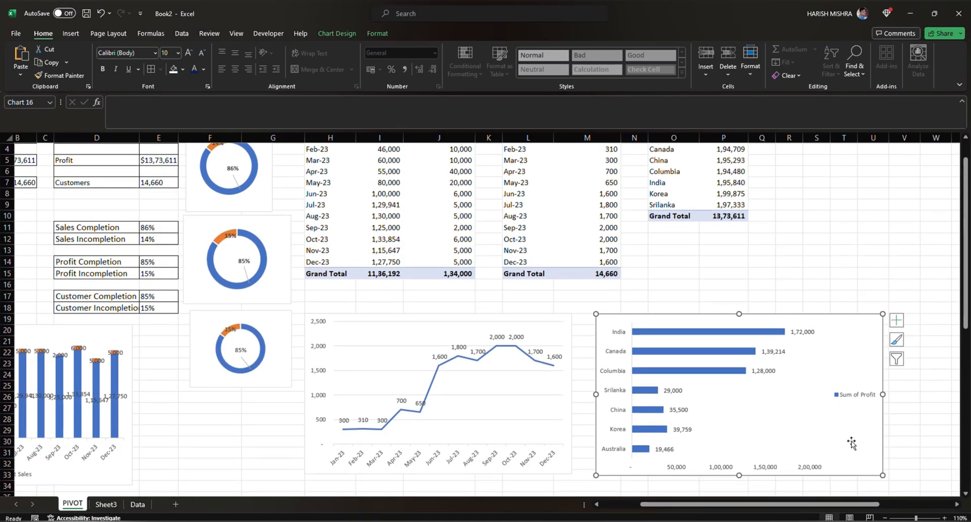
click(897, 321)
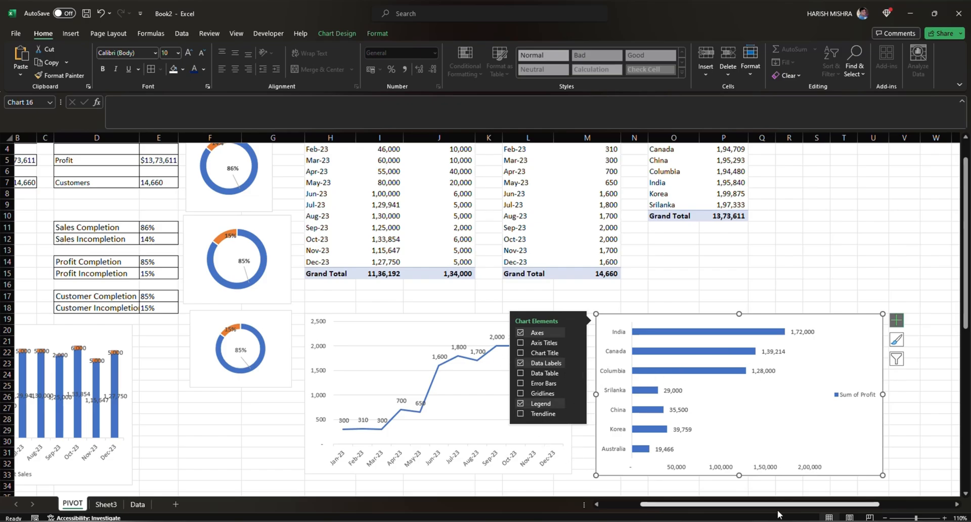
key(alt+Tab)
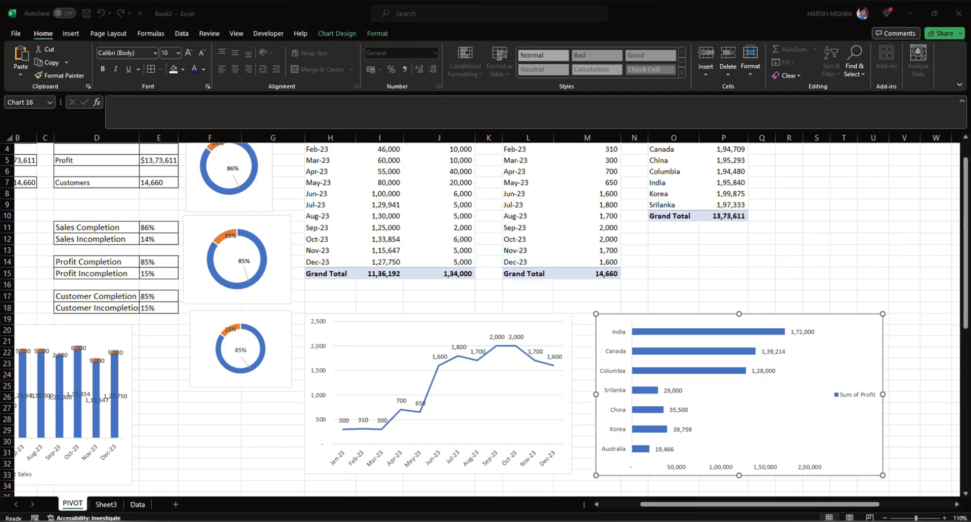
click(771, 505)
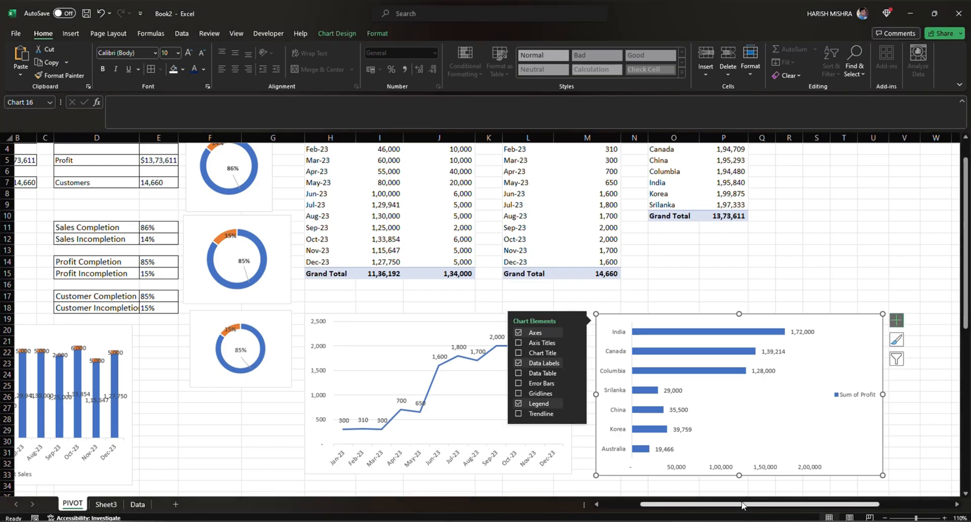
click(928, 469)
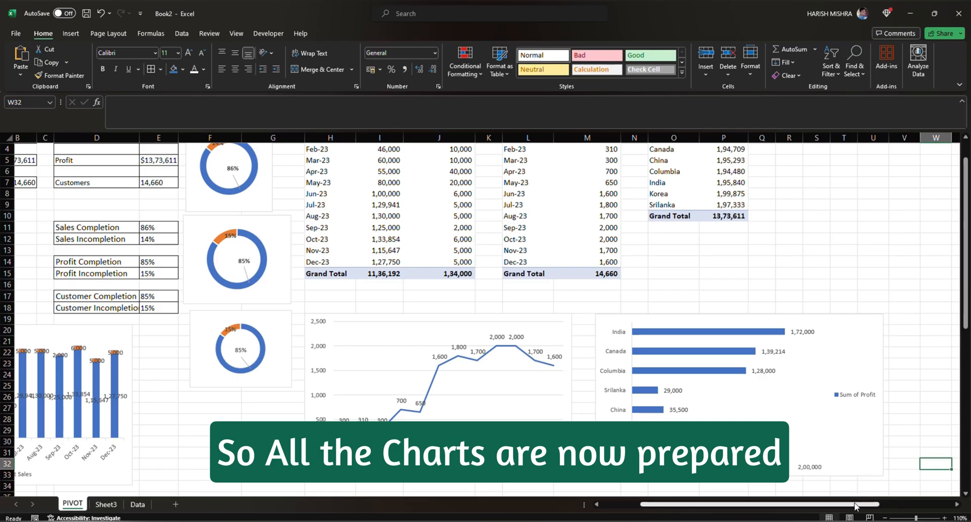
Copy the sales completion doughnut chart from the PIVOT sheet and paste it onto the dashboard in Sheet3
drag(828, 504, 790, 504)
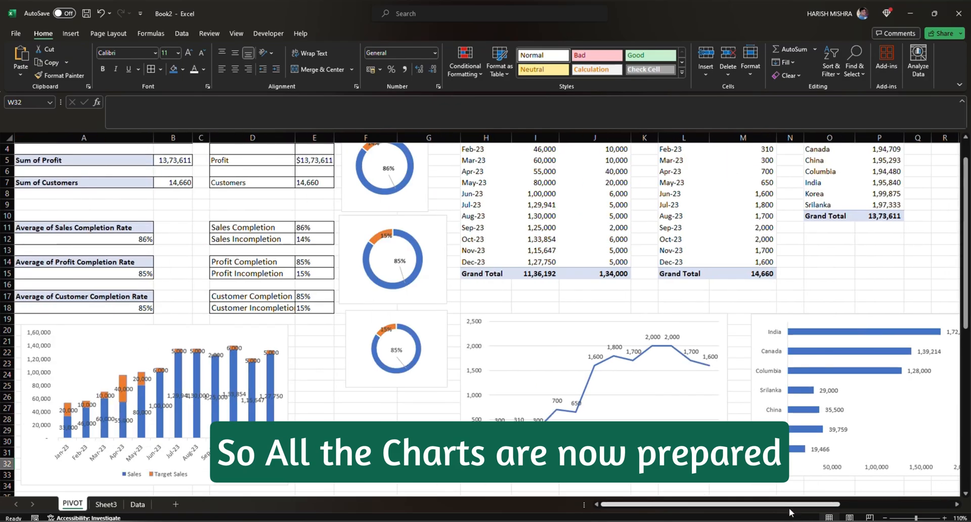
scroll(792, 512, up, 1)
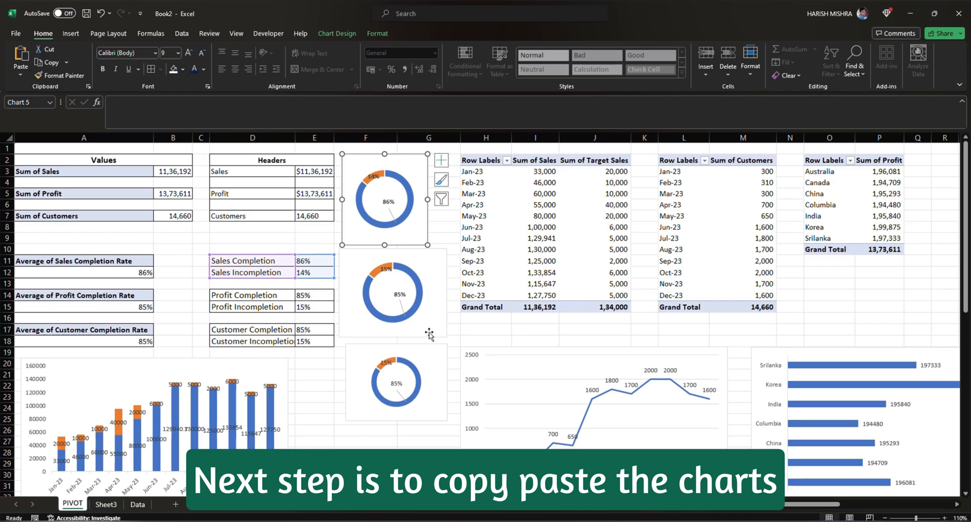
click(136, 503)
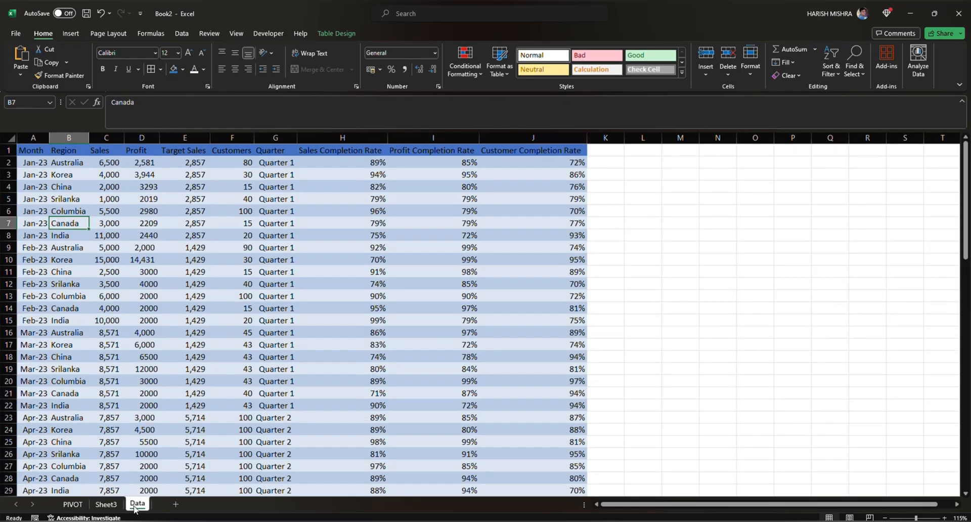
click(106, 504)
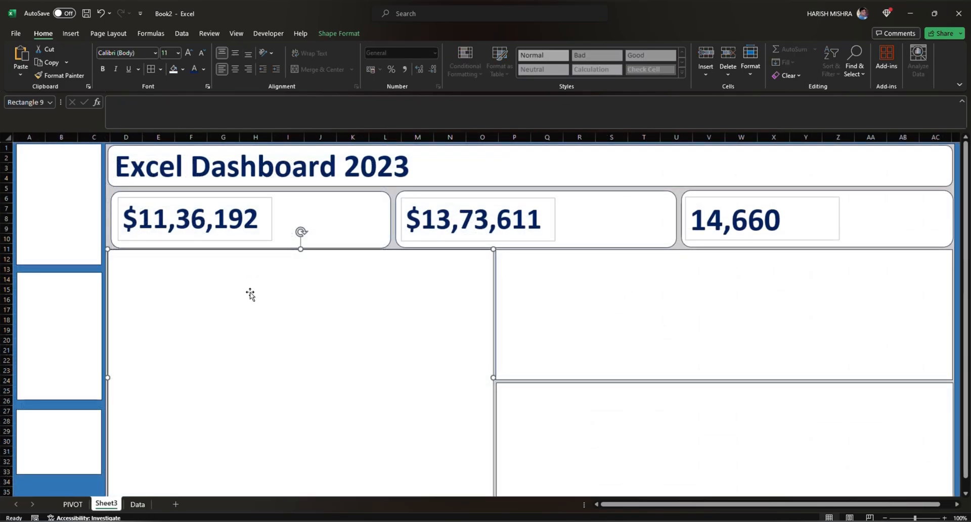
key(ctrl+v)
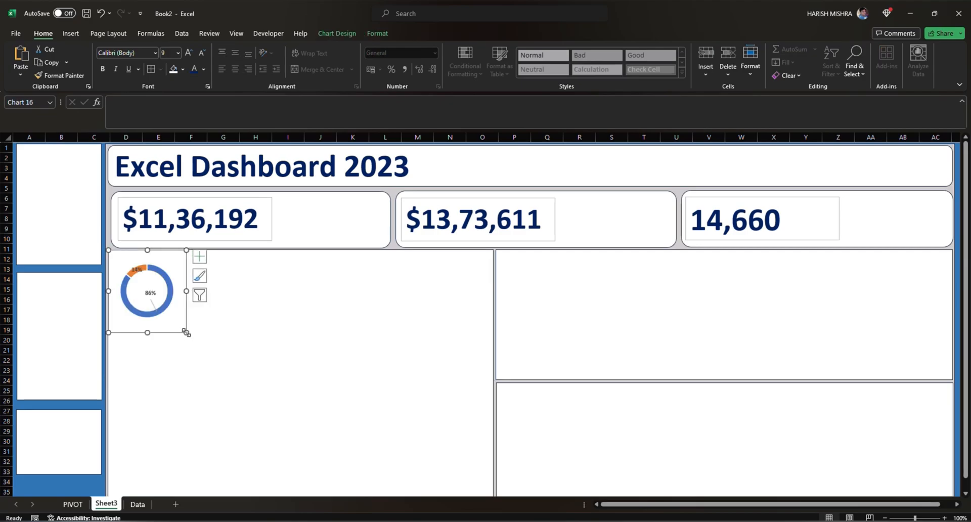
Shrink the pasted sales completion doughnut and fit it inside the first heading card, beside the total sales value
drag(186, 332, 186, 308)
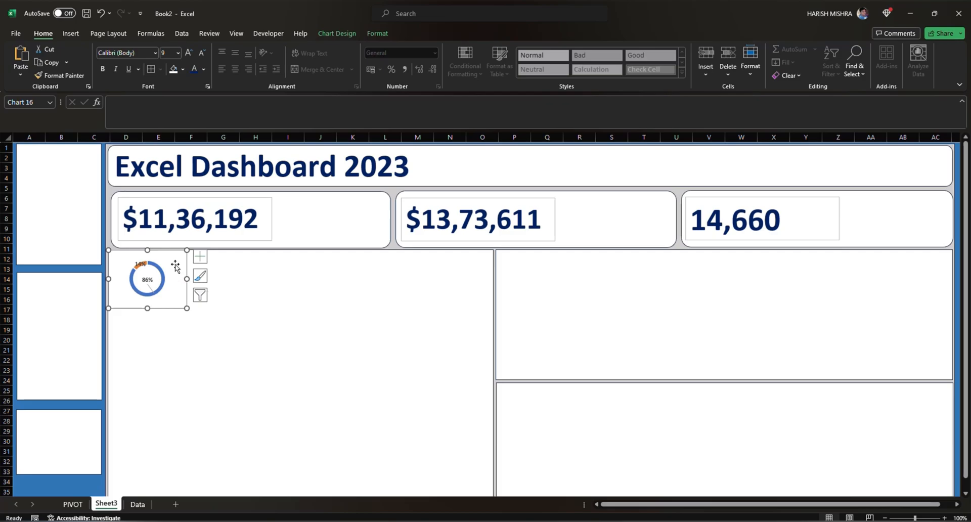
drag(175, 266, 351, 207)
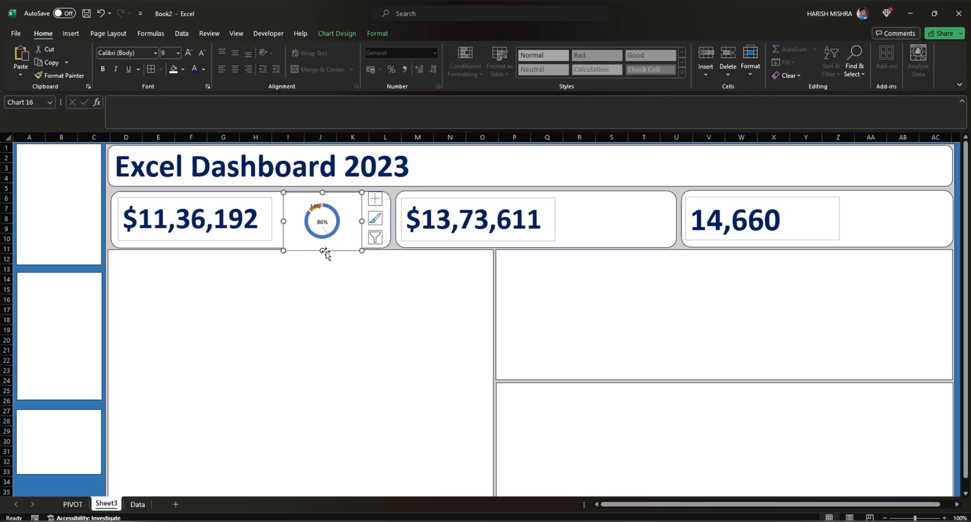
drag(323, 251, 325, 247)
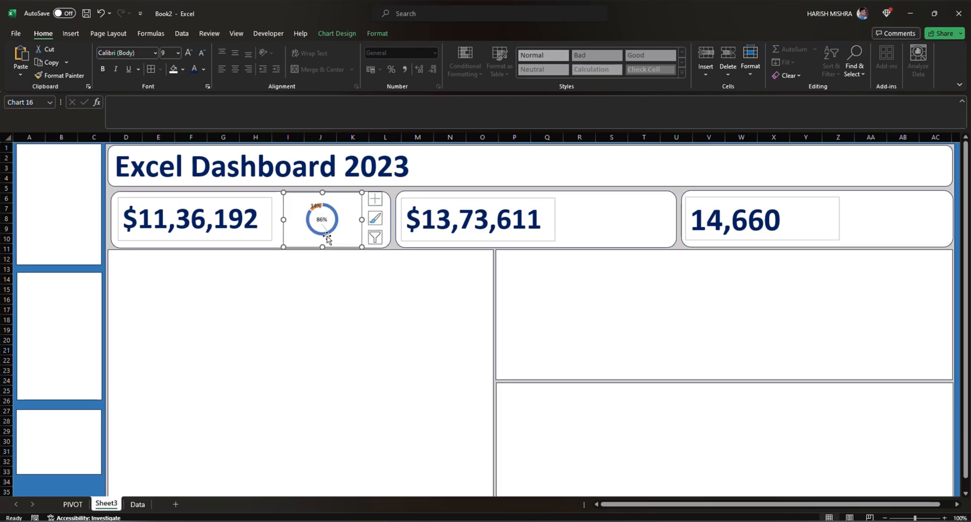
drag(283, 219, 282, 219)
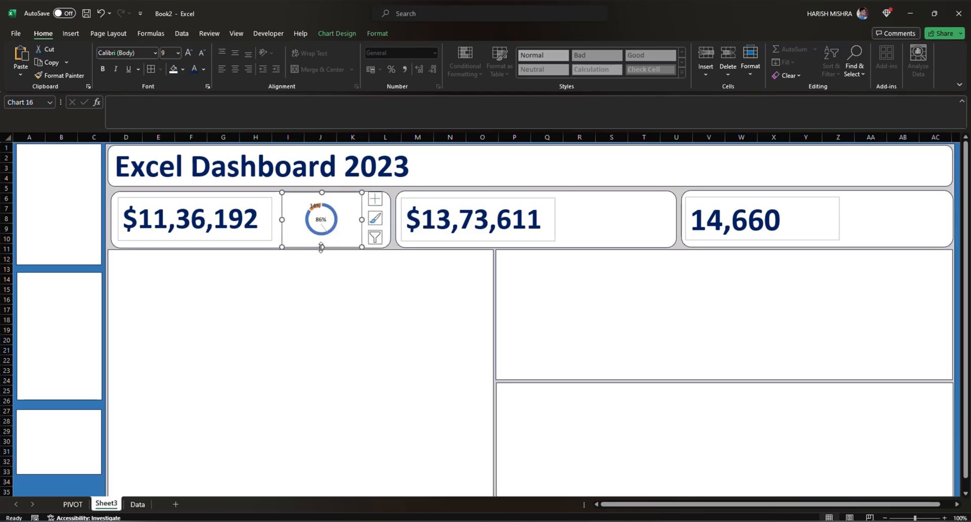
drag(322, 247, 321, 241)
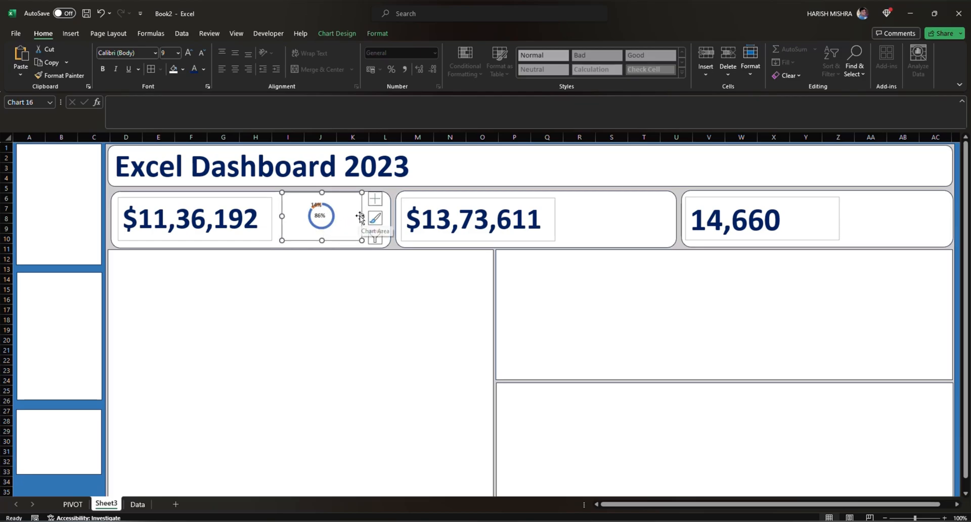
drag(362, 216, 370, 216)
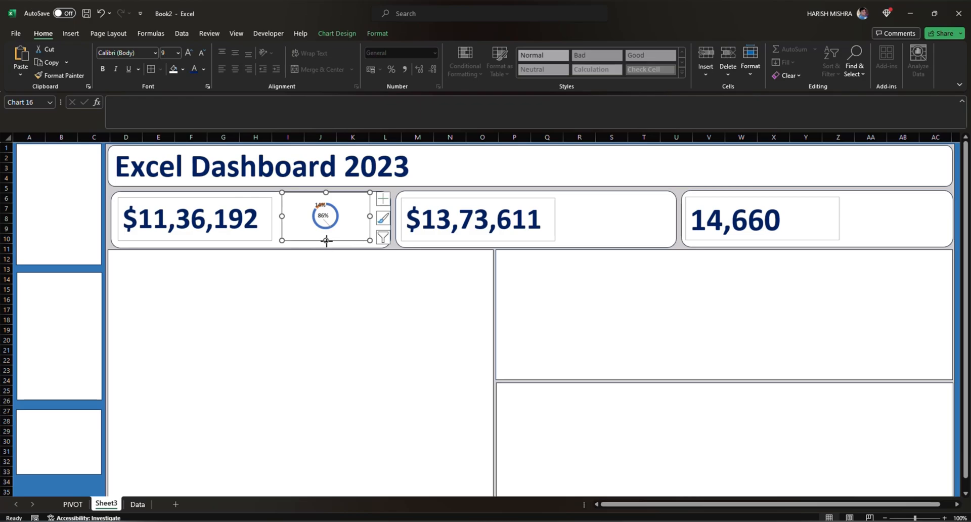
drag(326, 241, 326, 245)
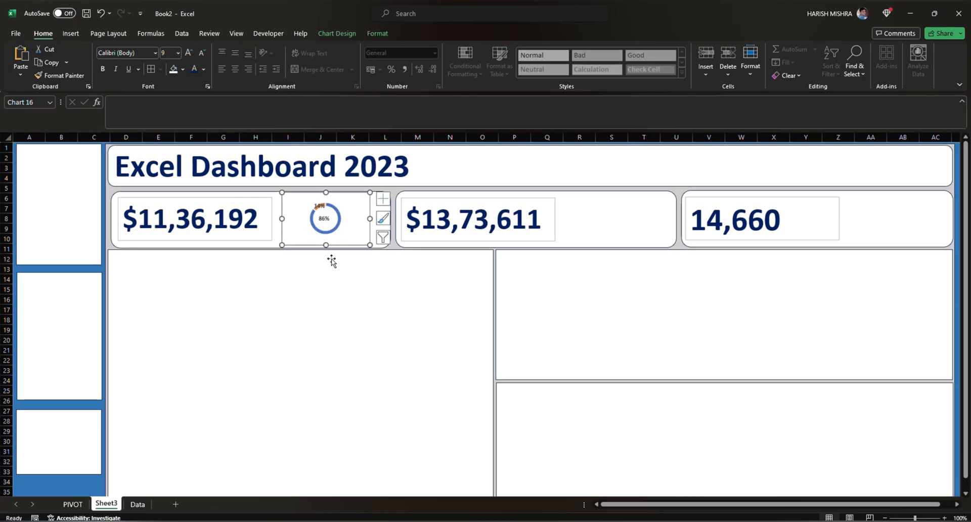
click(341, 272)
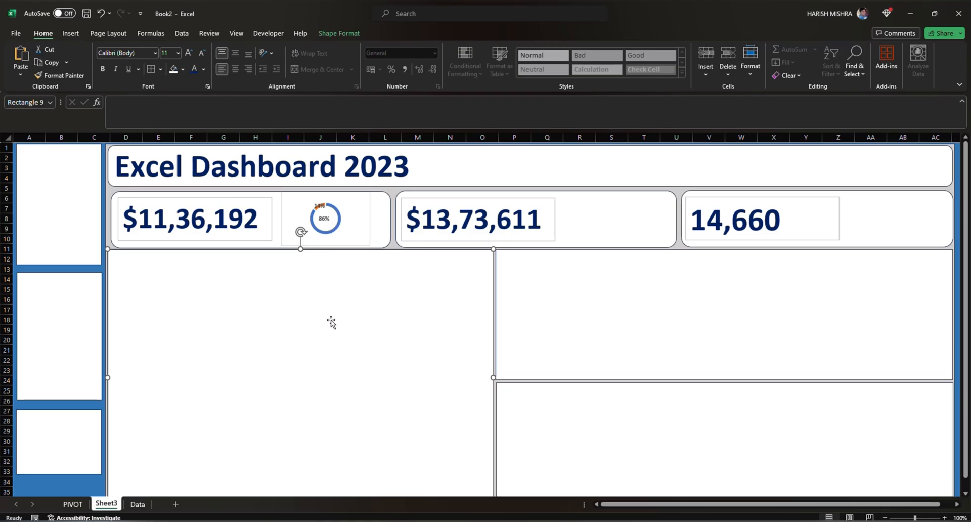
Copy the profit completion doughnut chart from the PIVOT sheet and paste it onto the dashboard in Sheet3
click(137, 505)
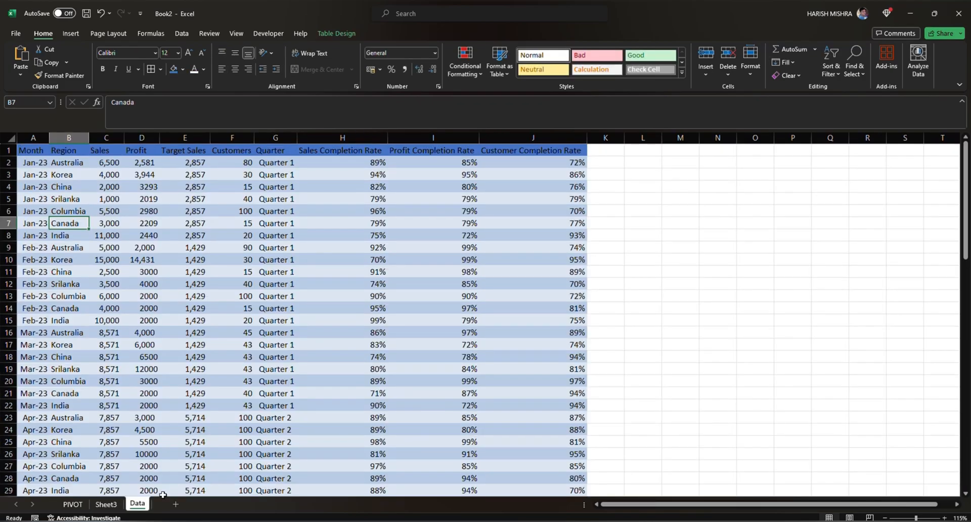
click(72, 504)
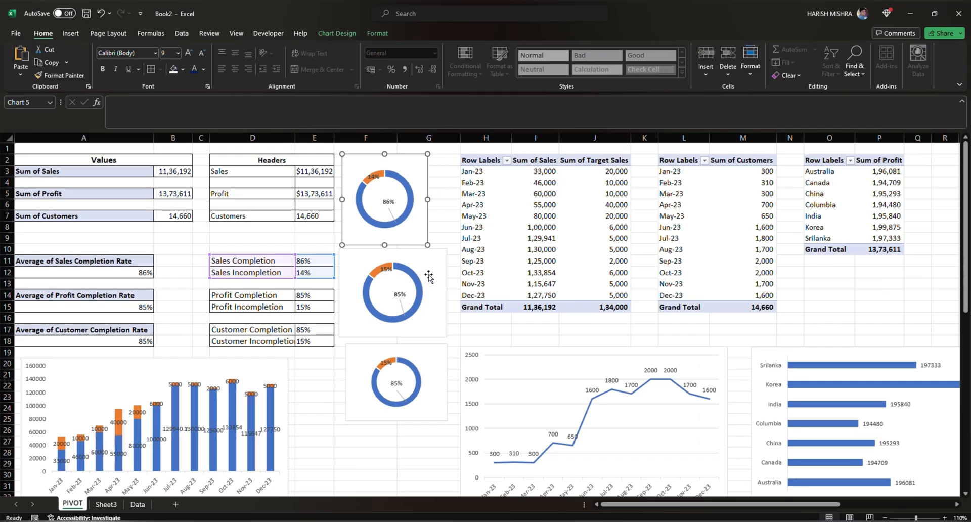
click(433, 303)
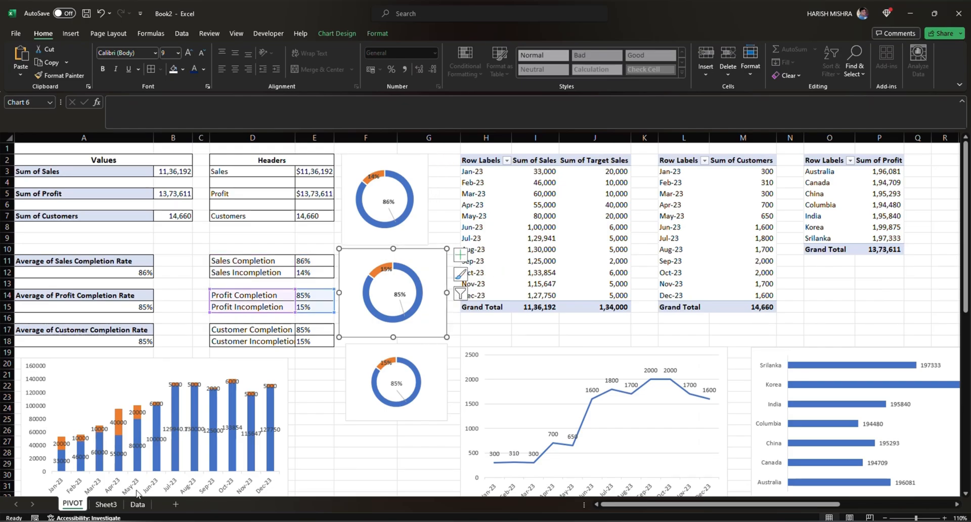
click(107, 504)
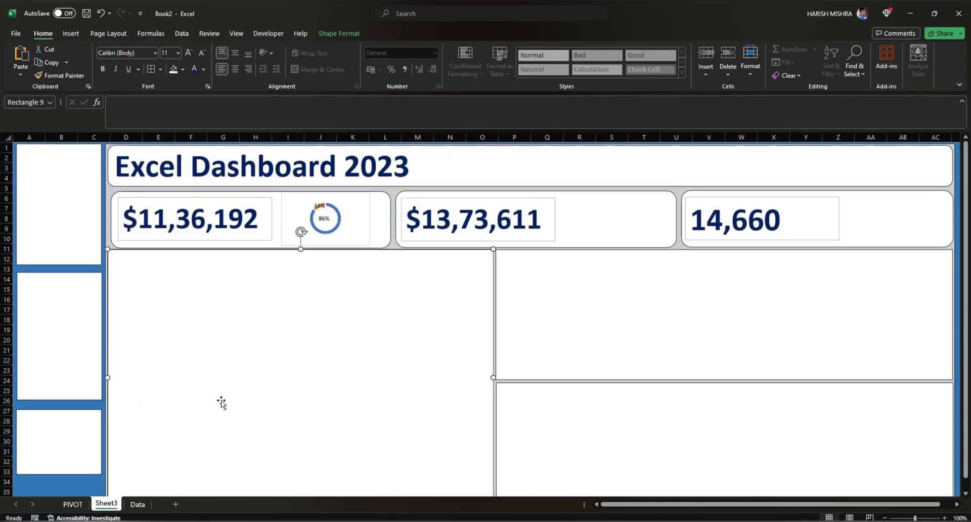
key(ctrl+v)
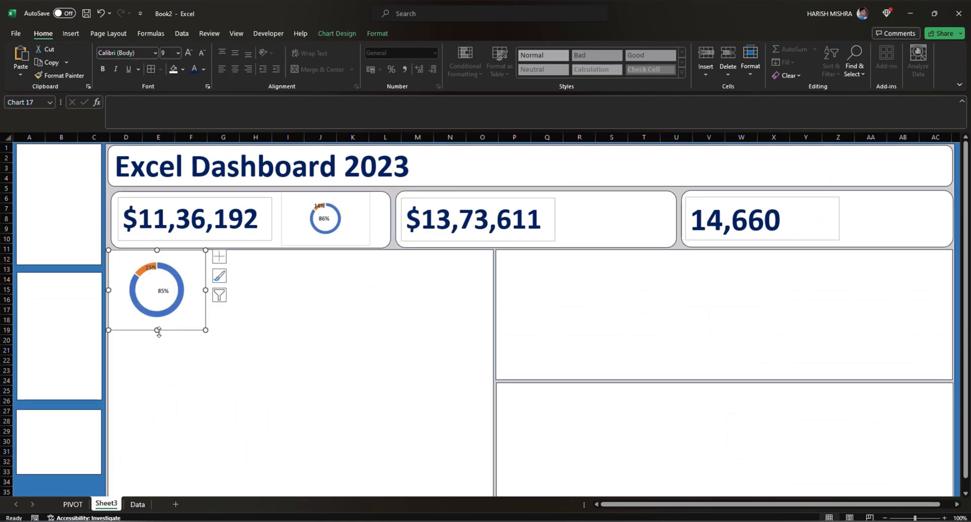
Shrink the pasted profit completion doughnut and fit it inside the second heading card, beside the total profit value
drag(158, 329, 157, 313)
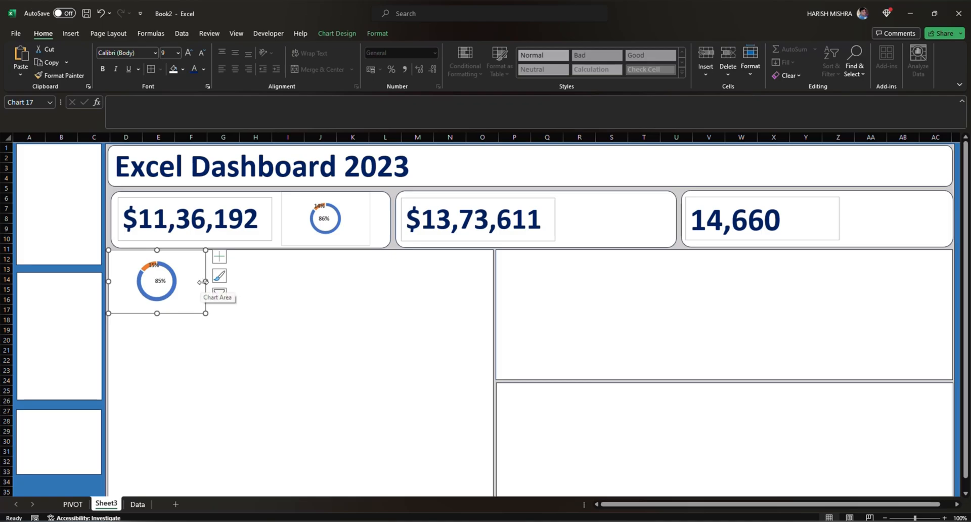
drag(206, 313, 649, 219)
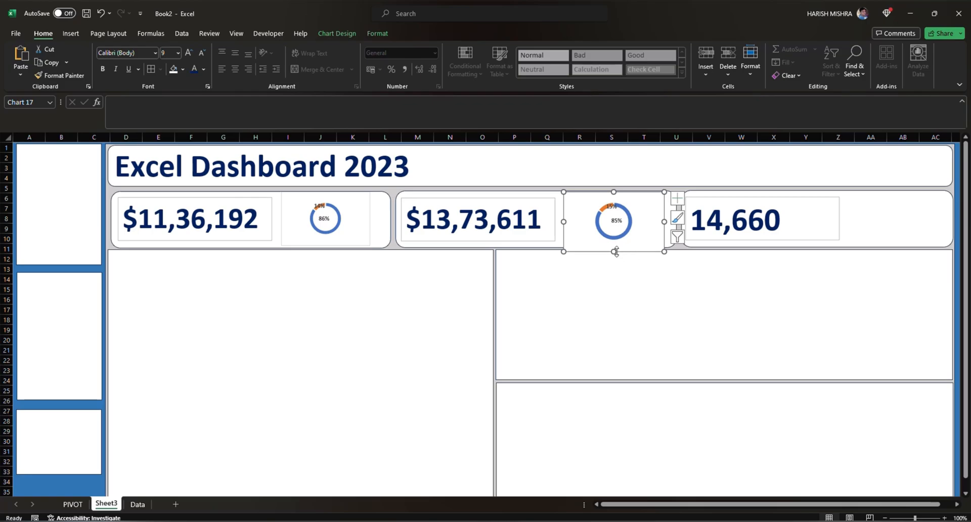
drag(614, 252, 615, 245)
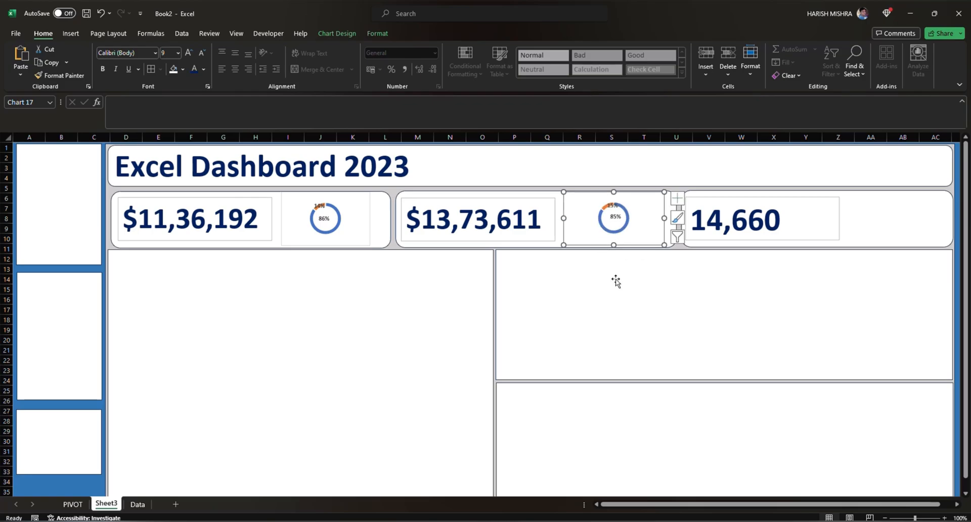
click(720, 295)
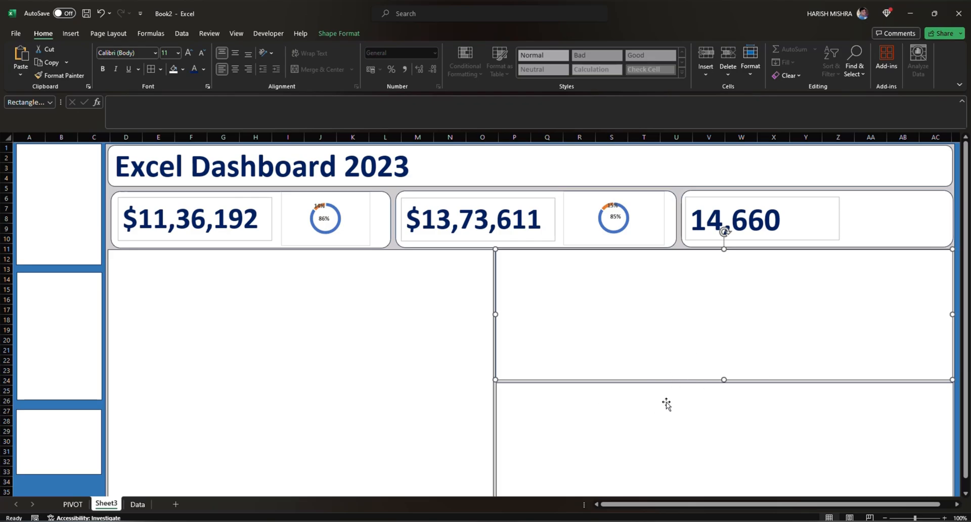
Copy the customer completion doughnut chart from the PIVOT sheet and paste it onto the dashboard in Sheet3
click(71, 504)
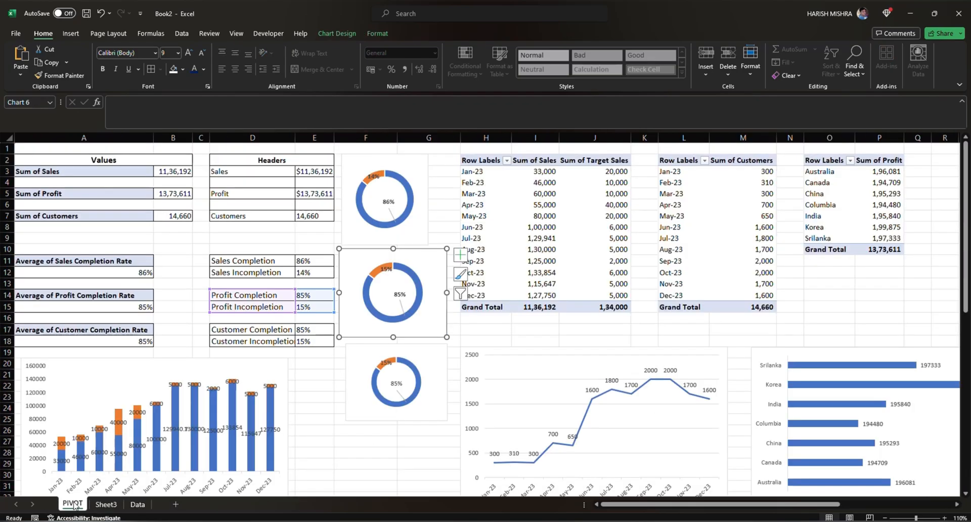
click(441, 355)
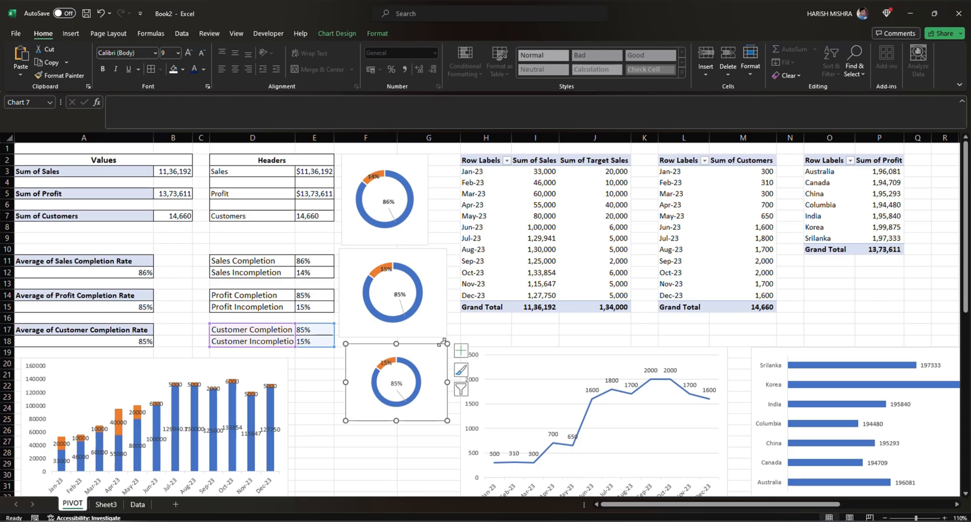
click(138, 504)
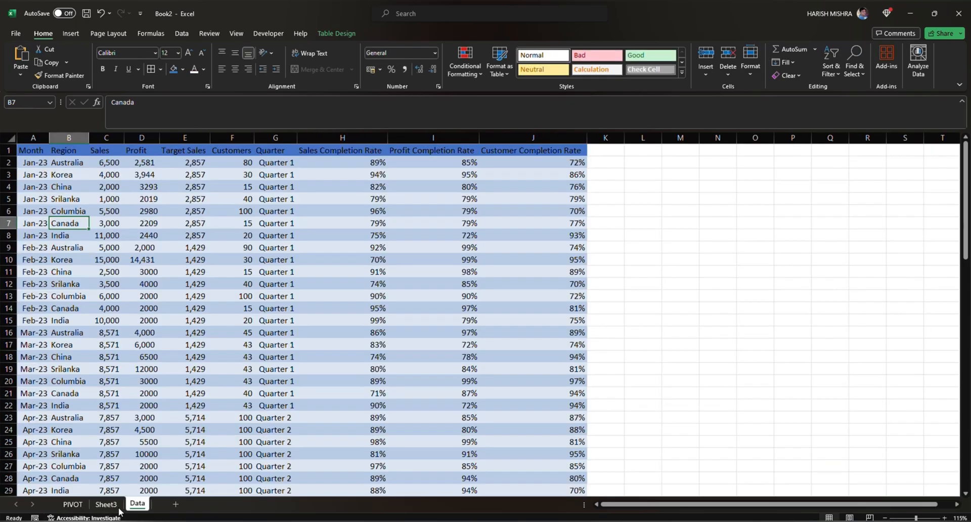
click(119, 506)
key(ctrl+v)
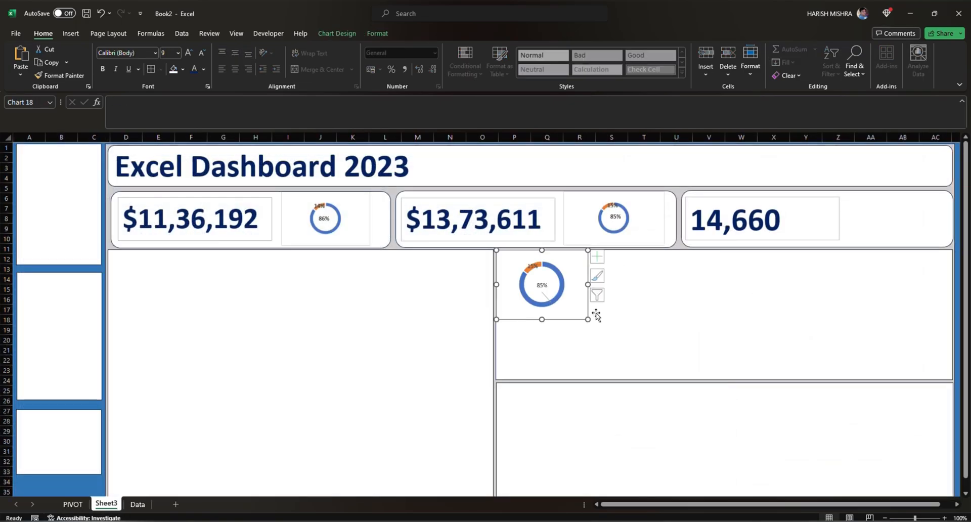
Move the pasted customer completion doughnut into the third heading card, beside the total customers value, and adjust its size to fit
drag(578, 304, 860, 242)
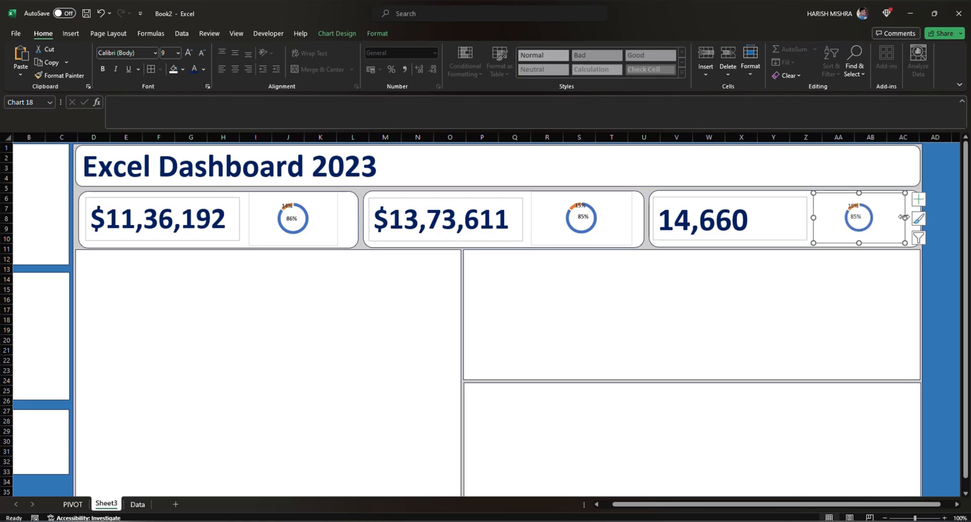
drag(905, 217, 909, 217)
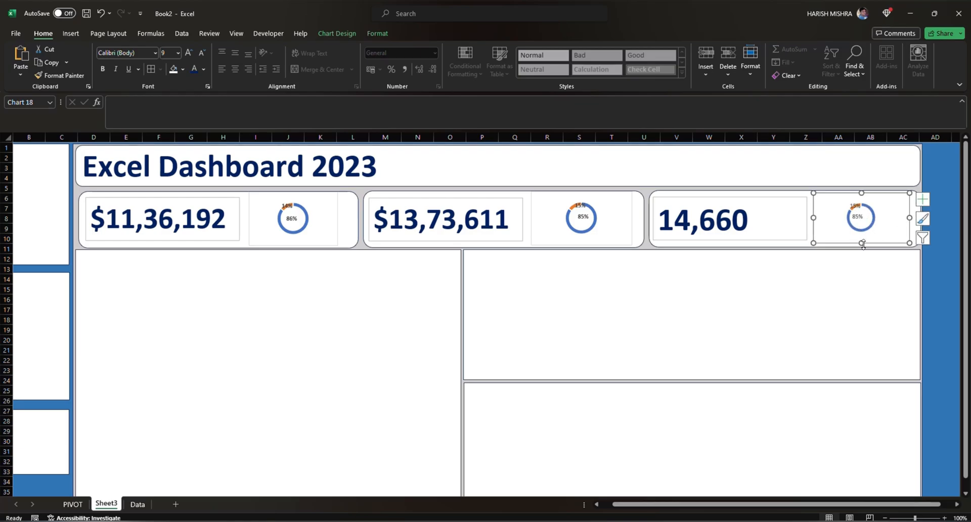
click(336, 303)
drag(614, 505, 603, 505)
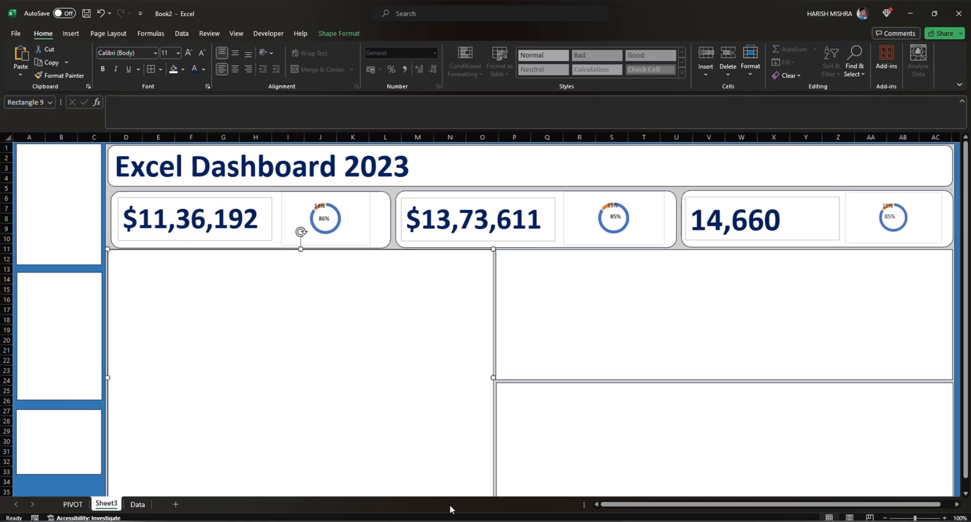
Copy the monthly sales and target sales column chart from the PIVOT sheet to Sheet3 and stretch it over the large card
click(73, 504)
click(126, 363)
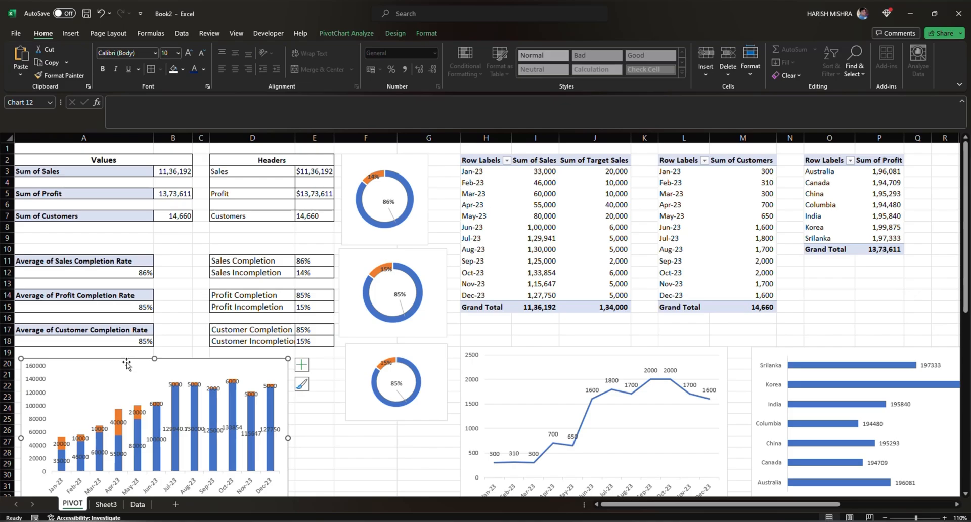
click(117, 506)
key(ctrl+v)
drag(321, 390, 493, 454)
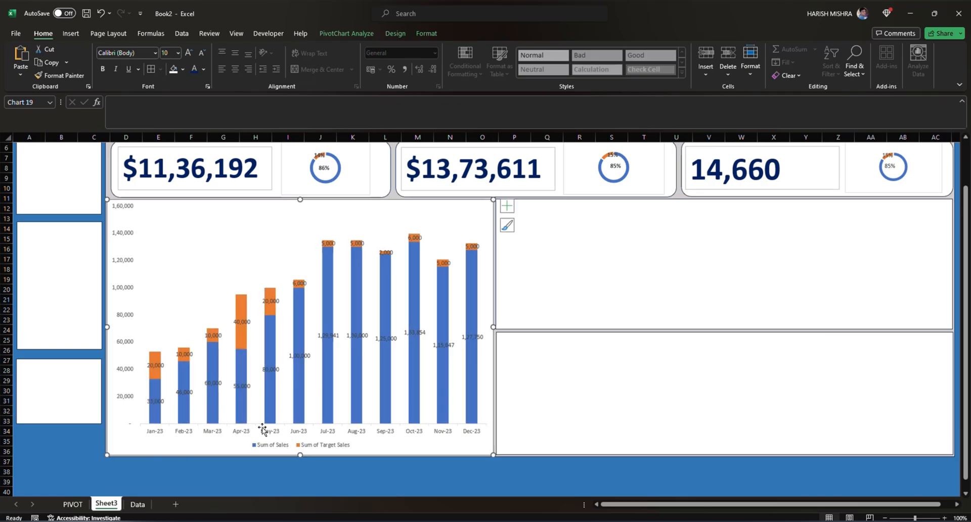
scroll(263, 429, up, 2)
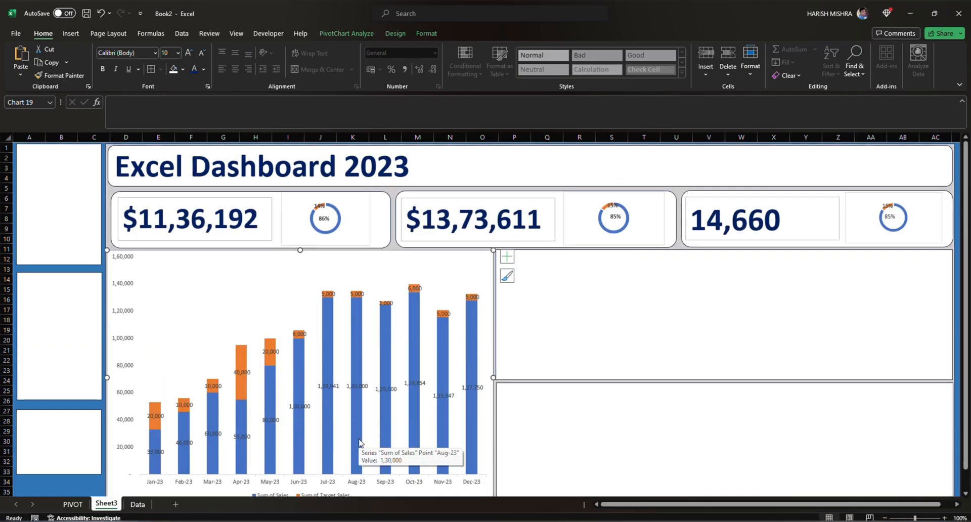
Copy the monthly customers line chart from the PIVOT sheet to Sheet3 and widen it to fill the card beside the sales chart
click(551, 341)
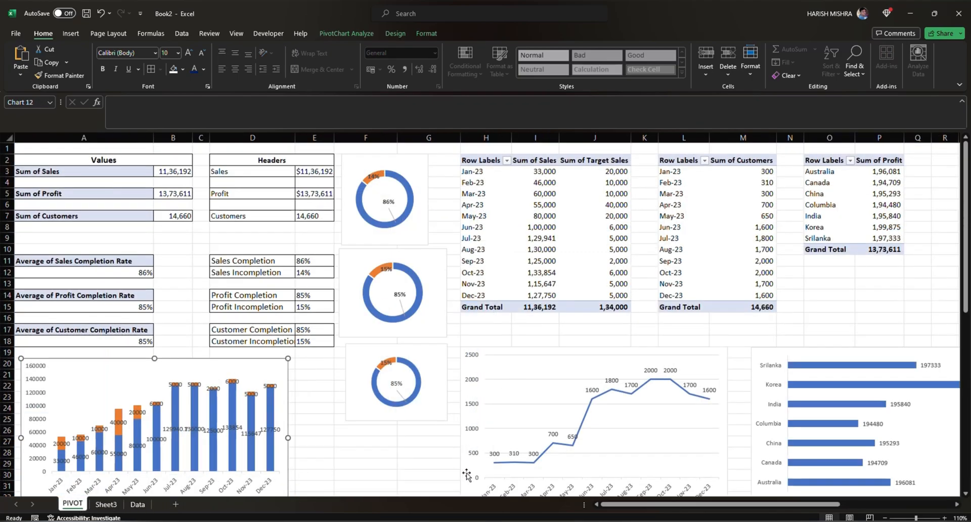
click(107, 504)
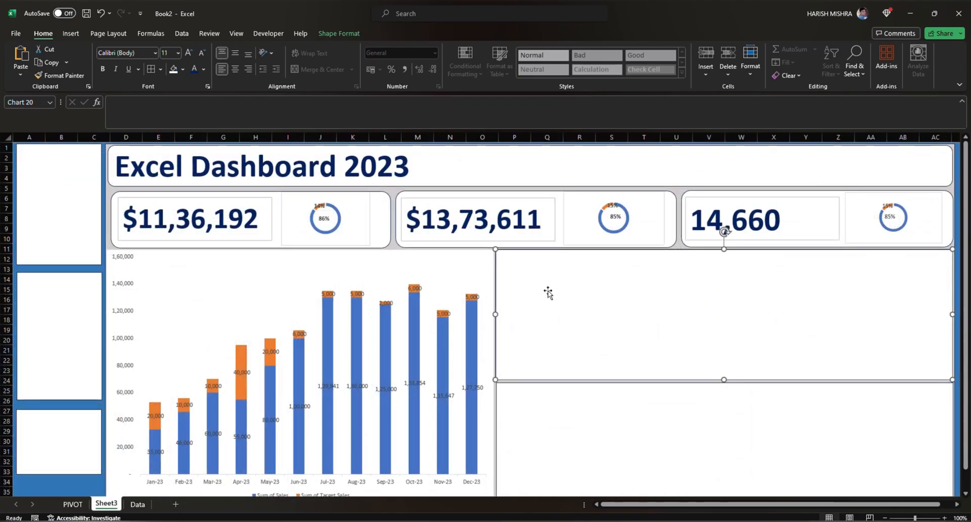
key(ctrl+v)
drag(944, 316, 950, 318)
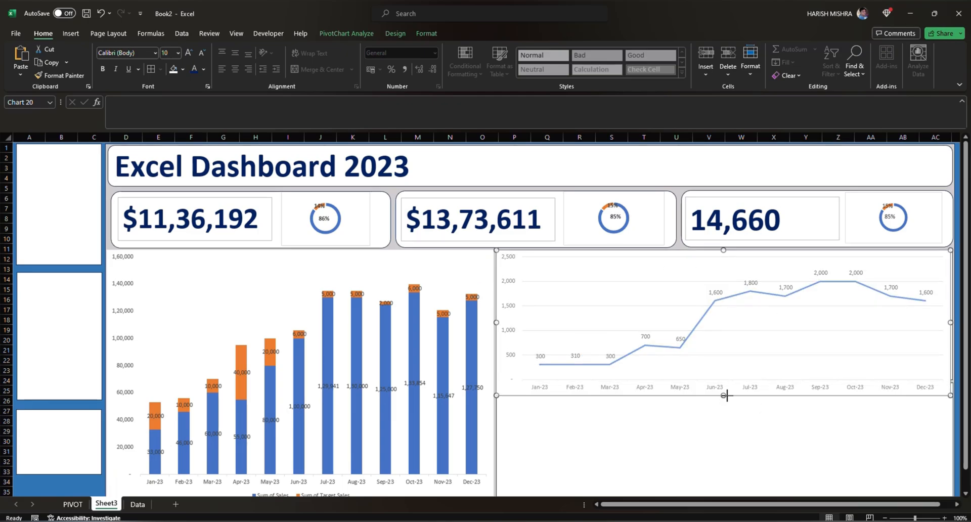
Lower the top edge of the card under the line chart and paste the profit by country bar chart from the PIVOT sheet there
click(644, 451)
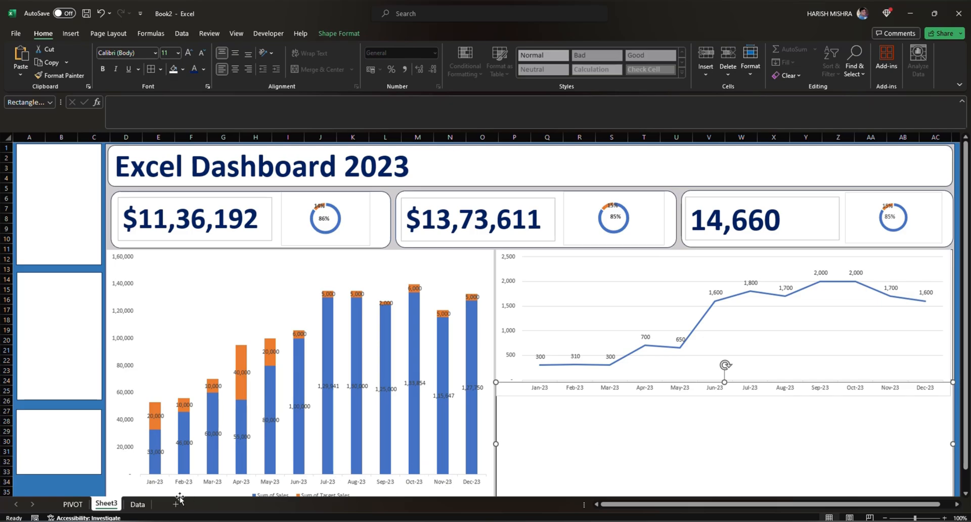
click(137, 504)
click(72, 505)
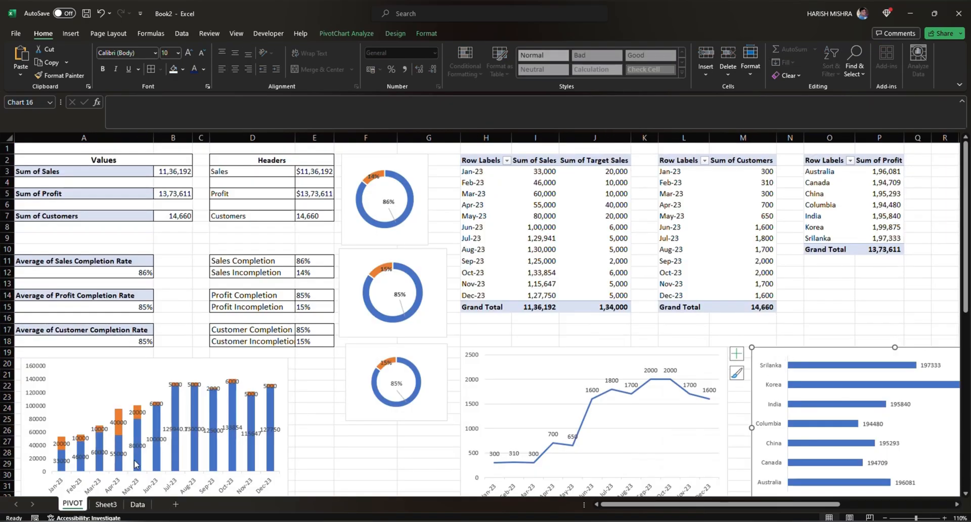
click(106, 504)
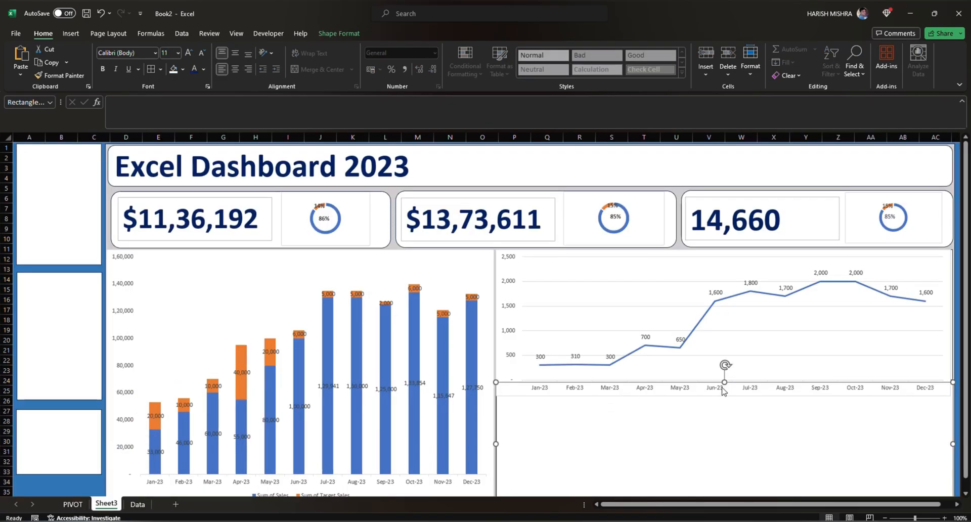
drag(724, 381, 726, 396)
scroll(705, 418, down, 2)
key(ctrl+v)
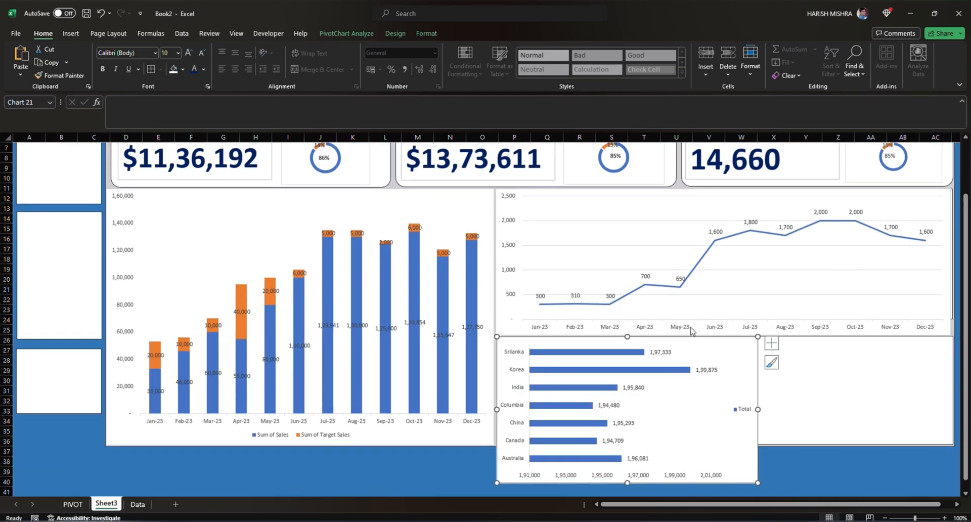
Shorten the customers line chart and raise the card and bar chart beneath it so they sit directly below it
click(728, 332)
mouse_move(723, 335)
mouse_down()
mouse_move(721, 320)
mouse_move(728, 338)
mouse_up()
click(763, 340)
click(728, 349)
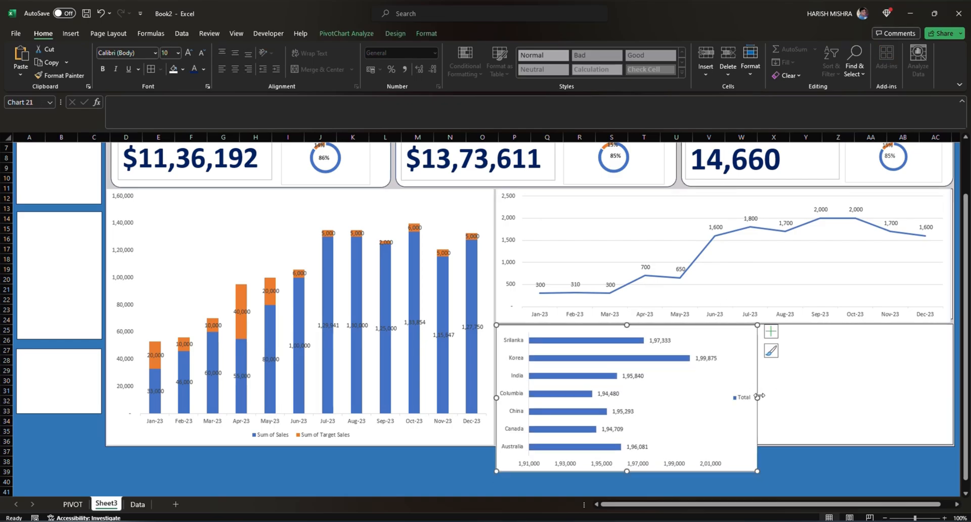
Resize the profit by country bar chart to the full width and height of its card
drag(757, 397, 953, 397)
click(724, 445)
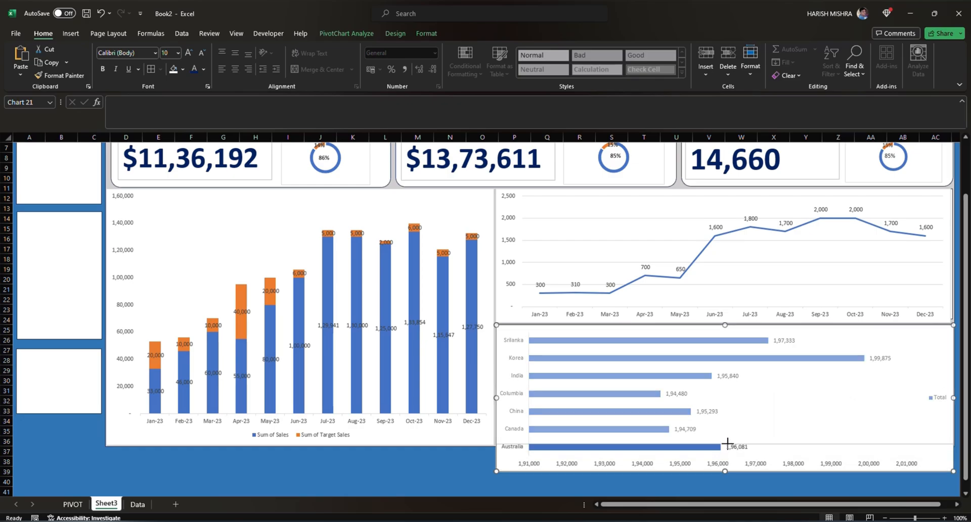
drag(724, 471, 727, 443)
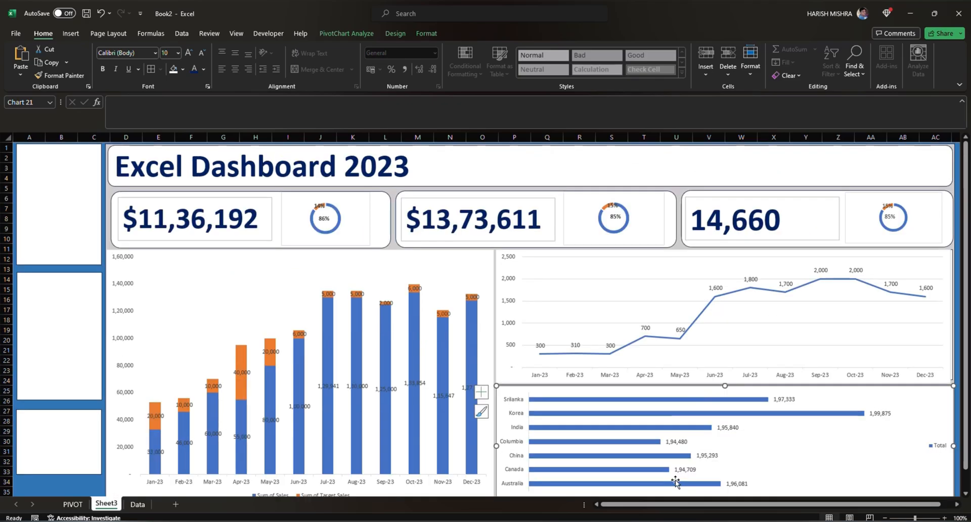
scroll(435, 364, up, 2)
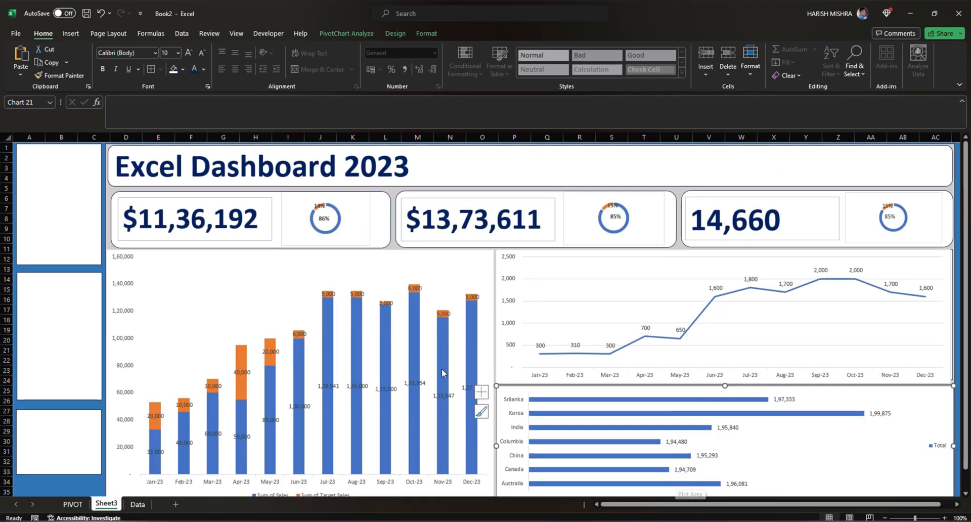
Centre the "Excel Dashboard 2023" title horizontally in its banner
click(147, 170)
drag(118, 163, 516, 173)
click(235, 69)
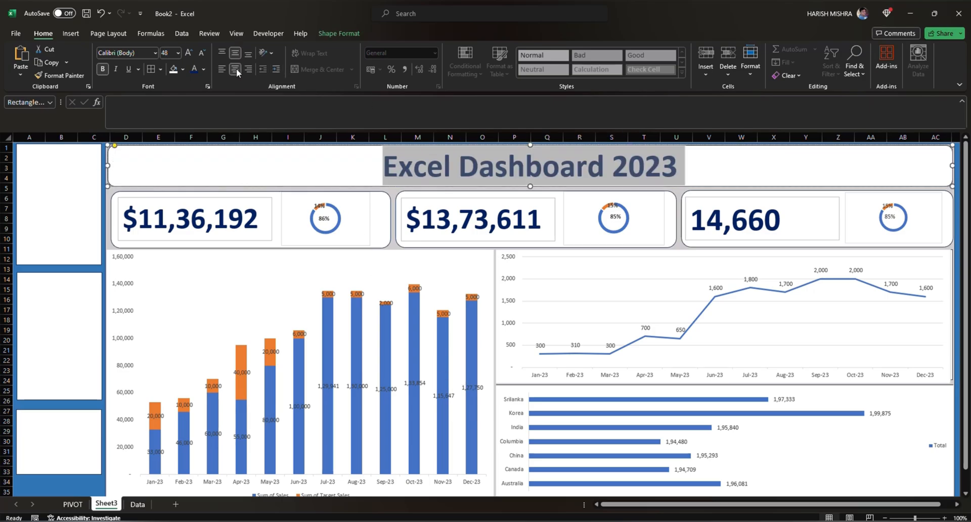
click(236, 170)
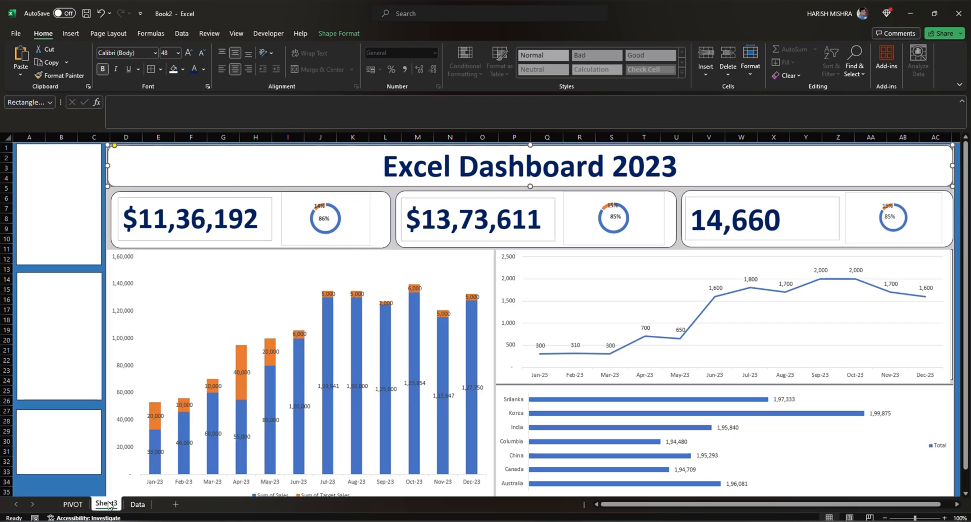
Insert Month, Region and Quarter slicers for the monthly sales pivot table on the PIVOT sheet
click(73, 504)
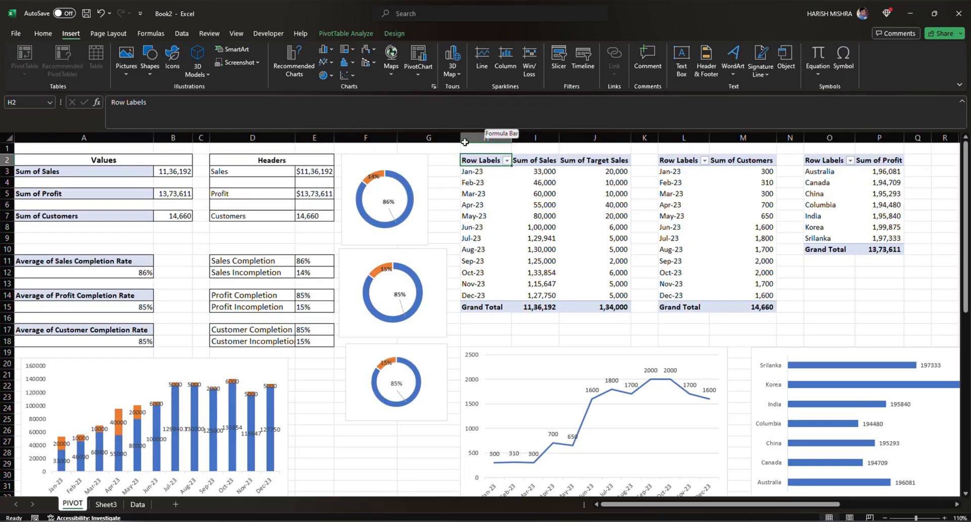
click(558, 57)
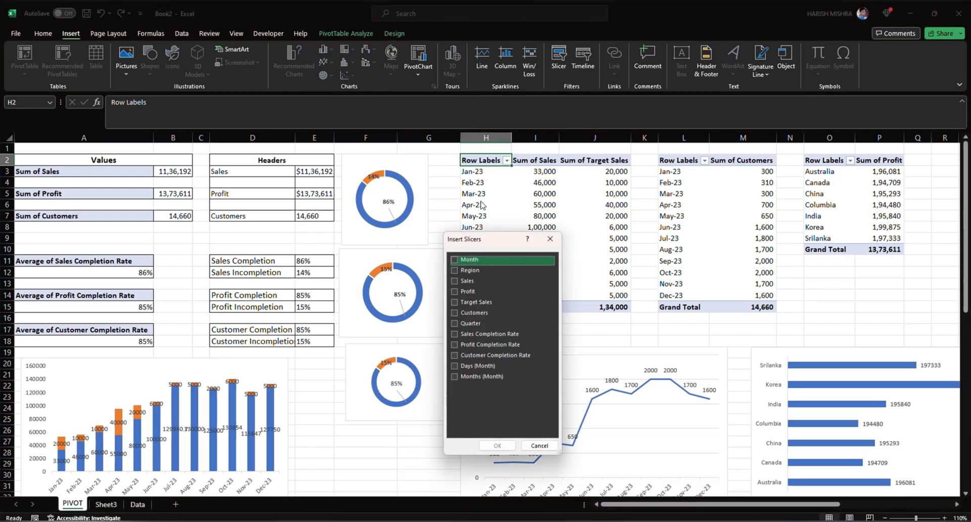
click(454, 260)
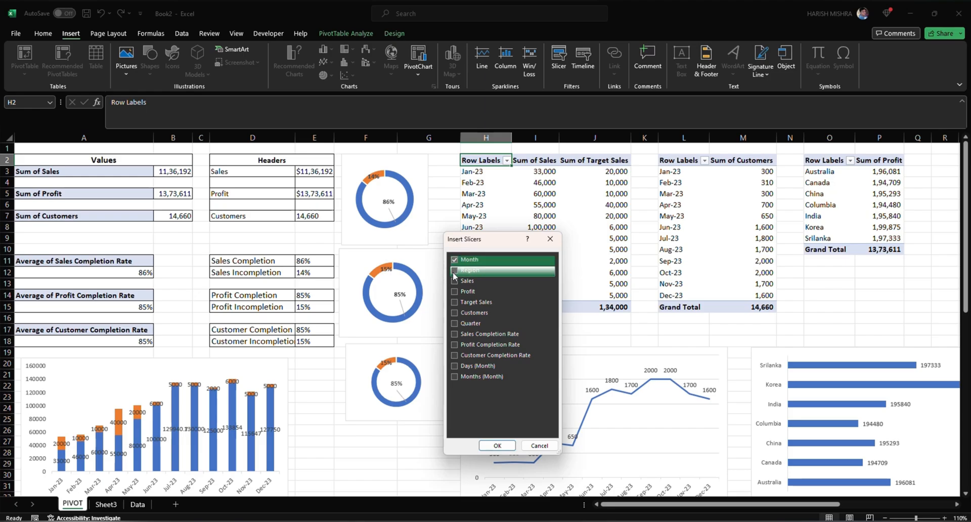
click(453, 271)
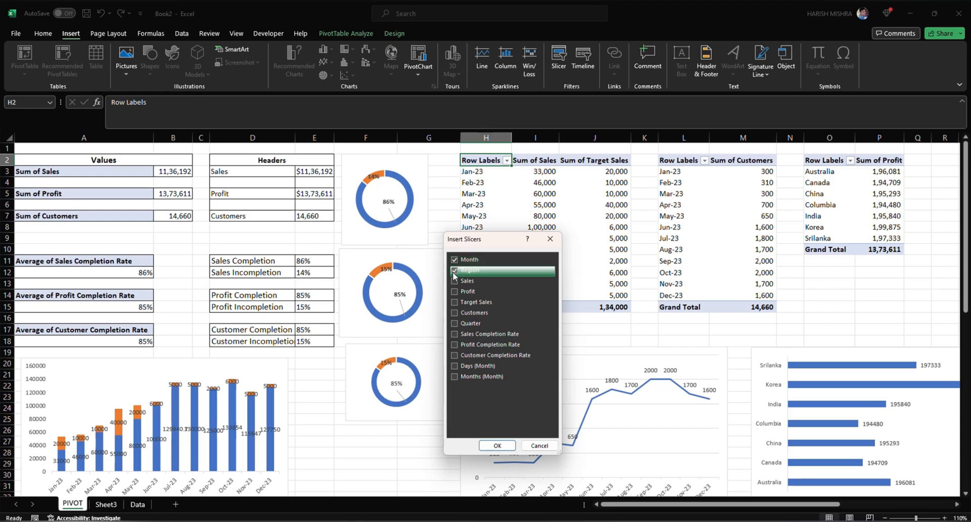
click(454, 324)
click(497, 445)
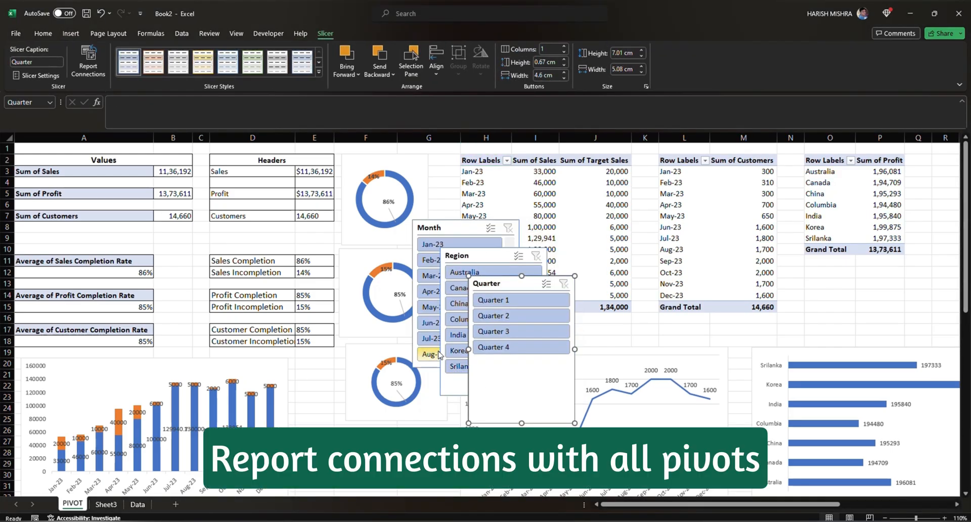
Connect the Month slicer to all the pivot tables on the PIVOT sheet, PivotTable12 through PivotTable21
click(454, 231)
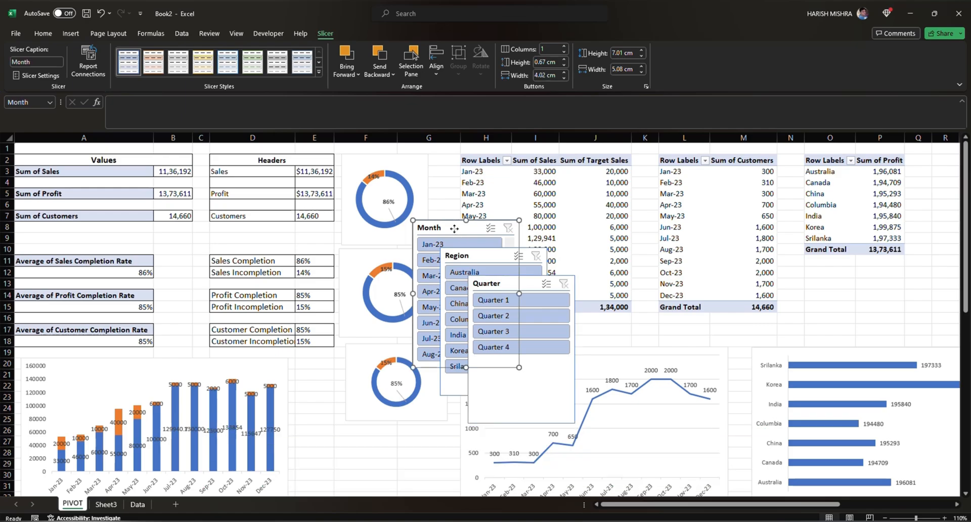
click(88, 66)
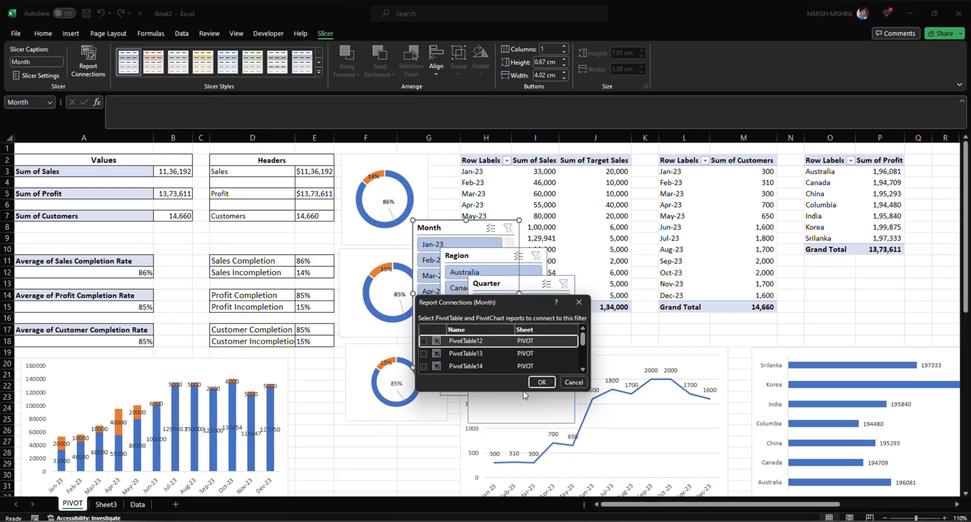
drag(587, 393, 655, 495)
click(423, 341)
click(423, 353)
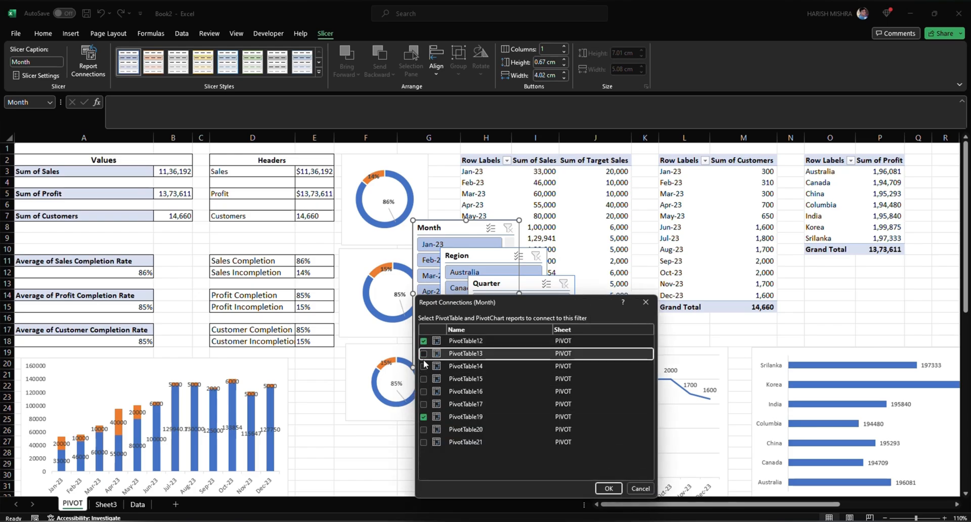
click(423, 366)
click(423, 378)
click(423, 391)
click(423, 404)
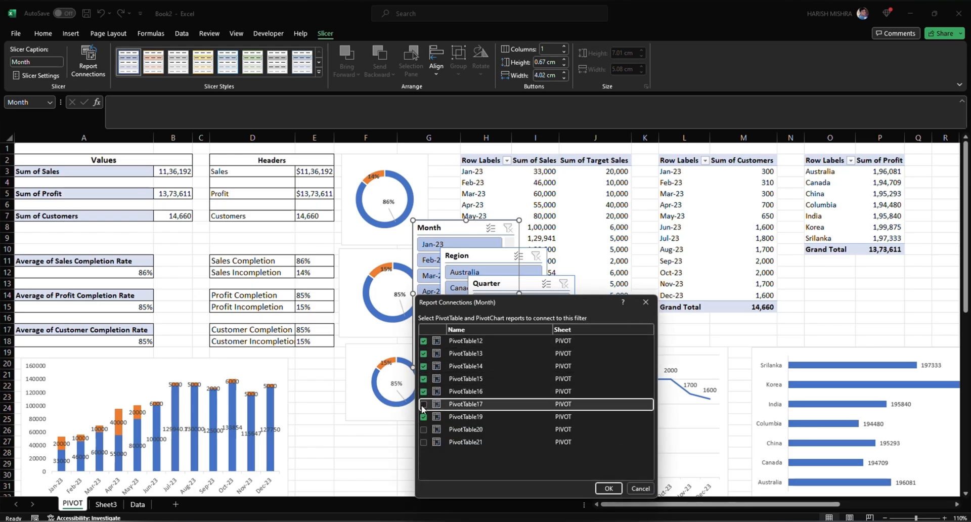
click(424, 429)
click(423, 442)
click(607, 488)
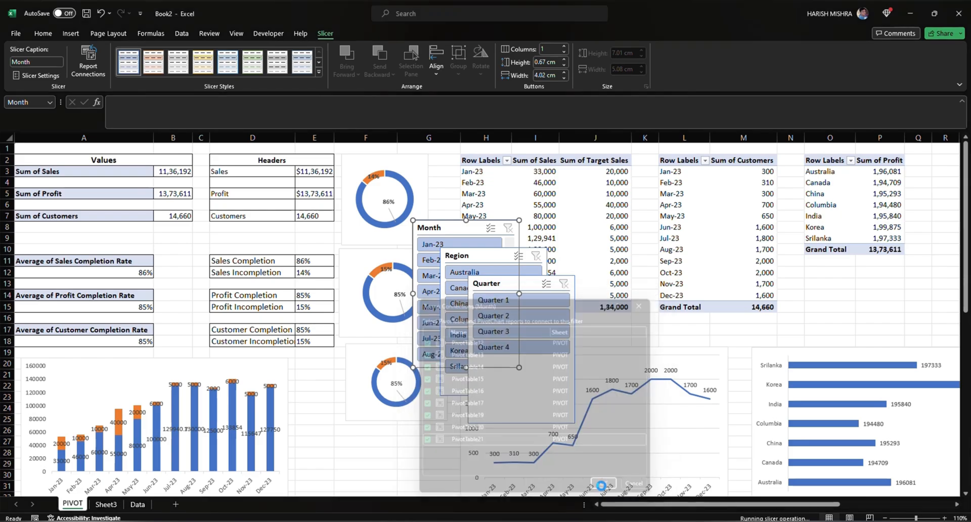
Connect the Region slicer to all the pivot tables on the PIVOT sheet, PivotTable12 through PivotTable21
click(487, 258)
click(75, 71)
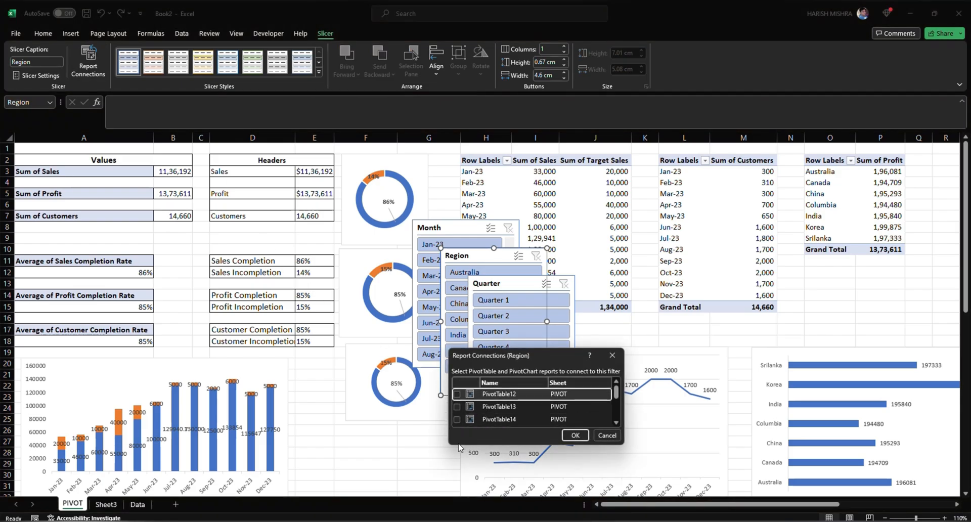
drag(622, 445, 726, 517)
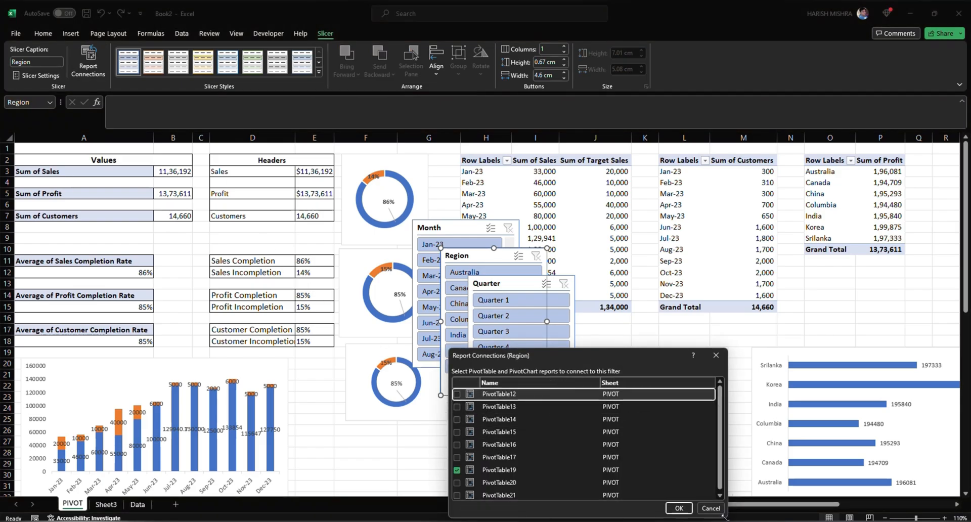
click(457, 394)
click(457, 407)
click(457, 419)
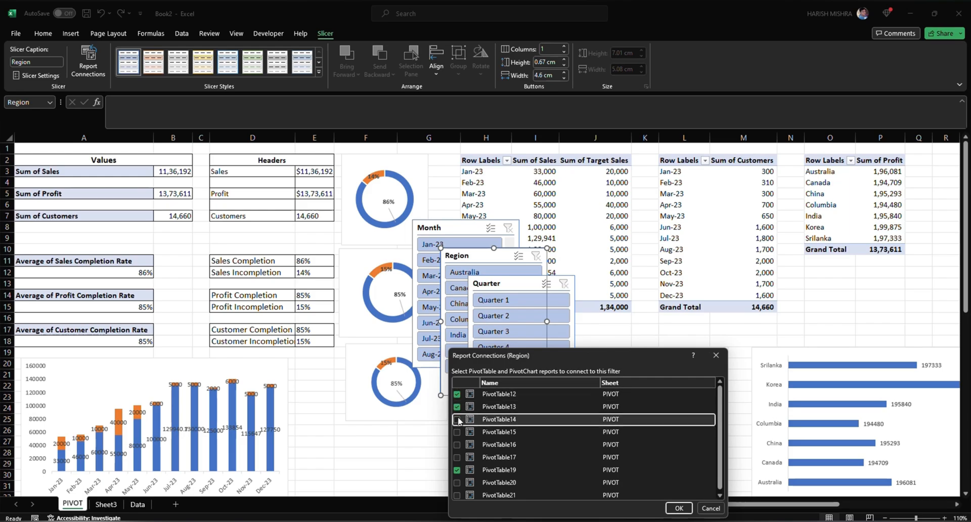
click(457, 432)
click(457, 444)
click(456, 457)
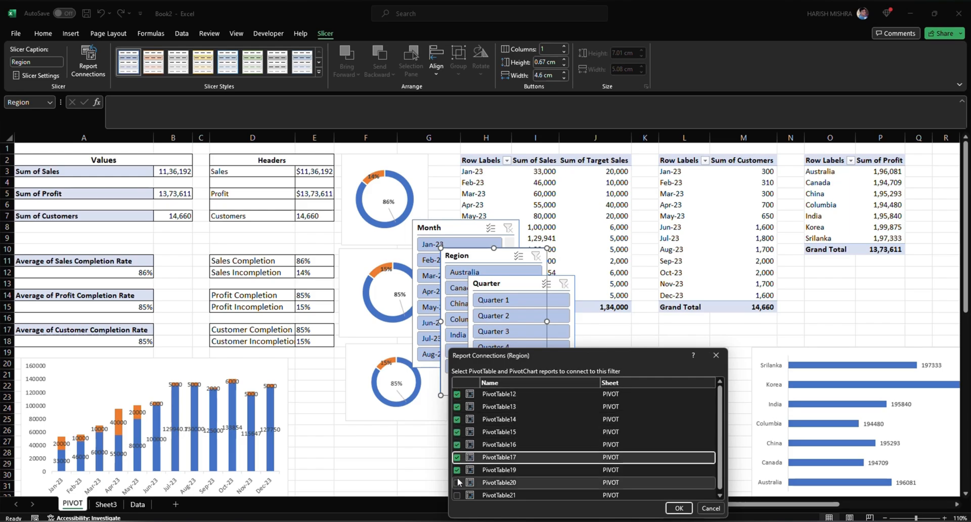
click(457, 483)
click(456, 495)
click(709, 509)
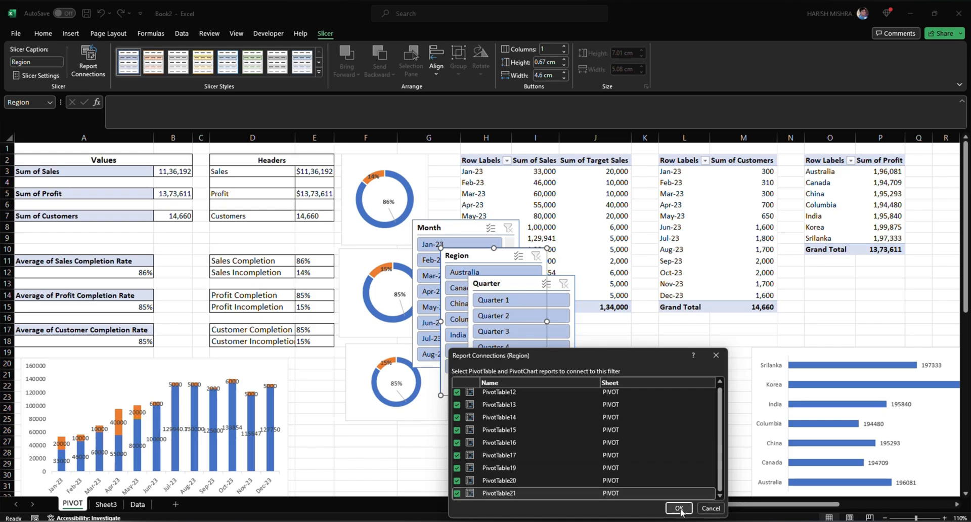
Connect the Quarter slicer to all the pivot tables on the PIVOT sheet, PivotTable12 through PivotTable21
click(511, 284)
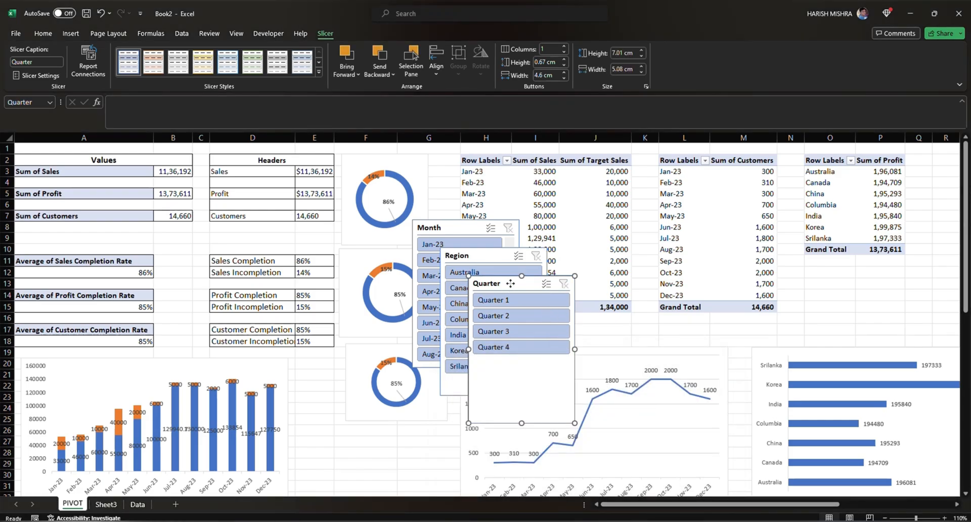
click(88, 61)
drag(617, 384, 616, 256)
click(509, 300)
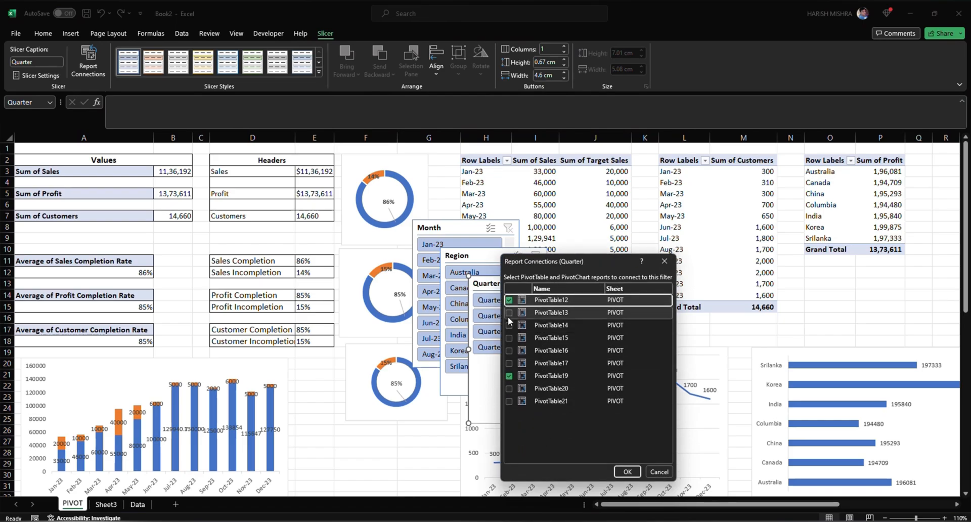
click(509, 313)
click(509, 326)
click(508, 338)
click(509, 351)
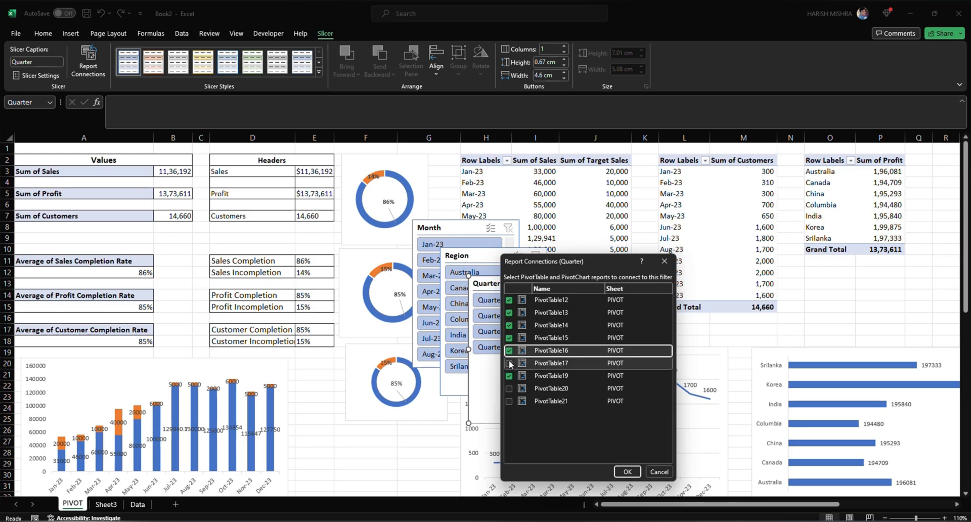
click(509, 363)
click(508, 388)
click(509, 401)
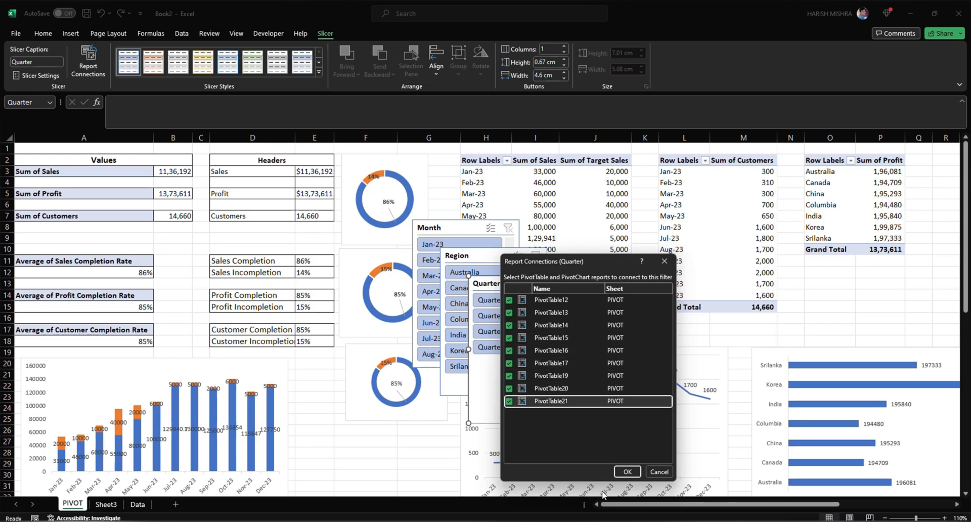
click(627, 471)
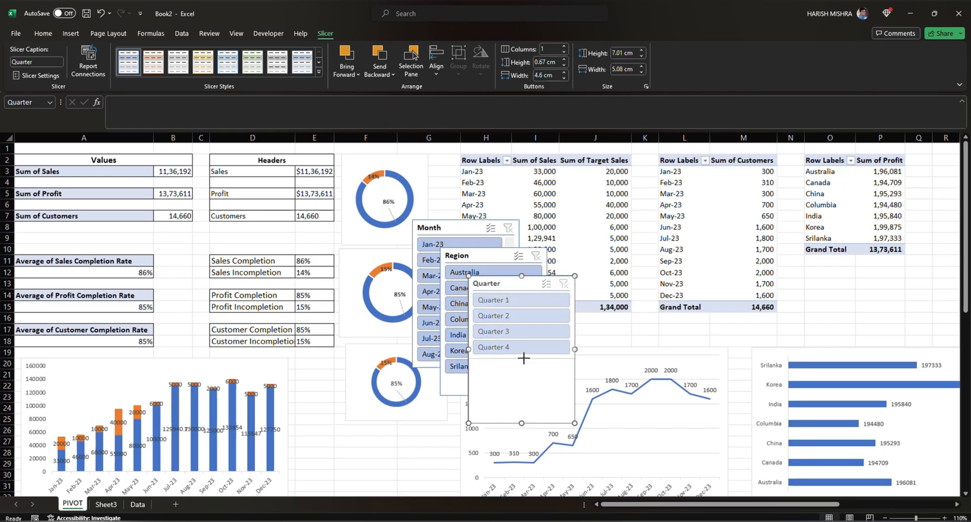
Shorten the Quarter slicer to about 3.9 cm high and copy it to Sheet3, fitted inside the lowest sidebar card
drag(524, 358, 521, 358)
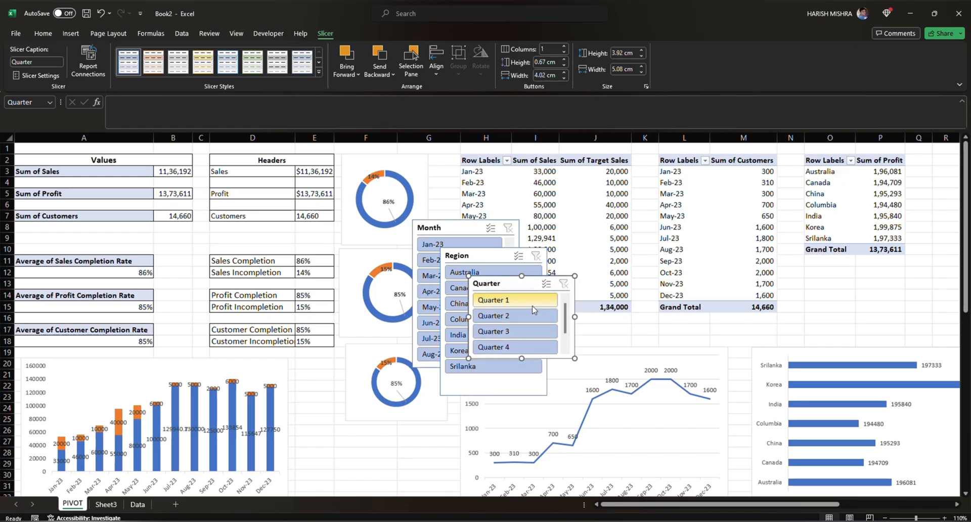
click(104, 504)
key(ctrl+v)
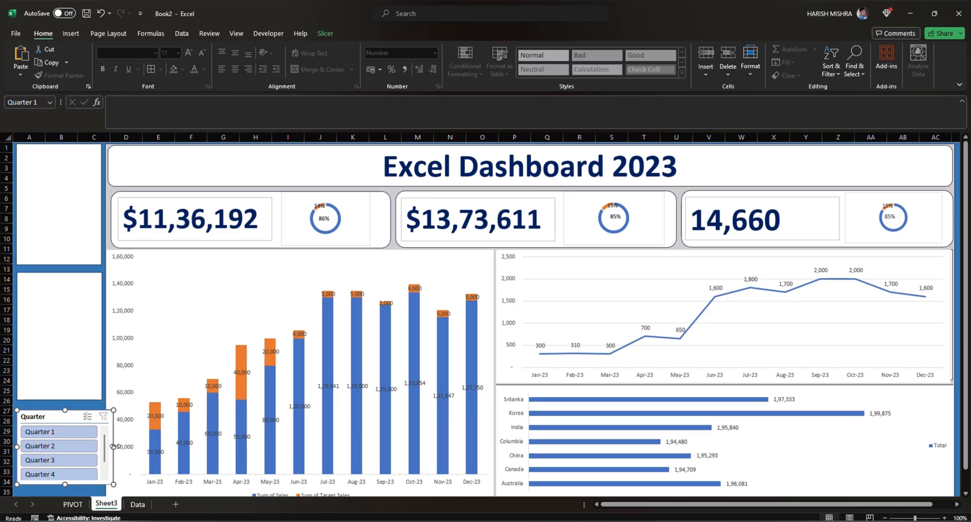
drag(113, 446, 102, 445)
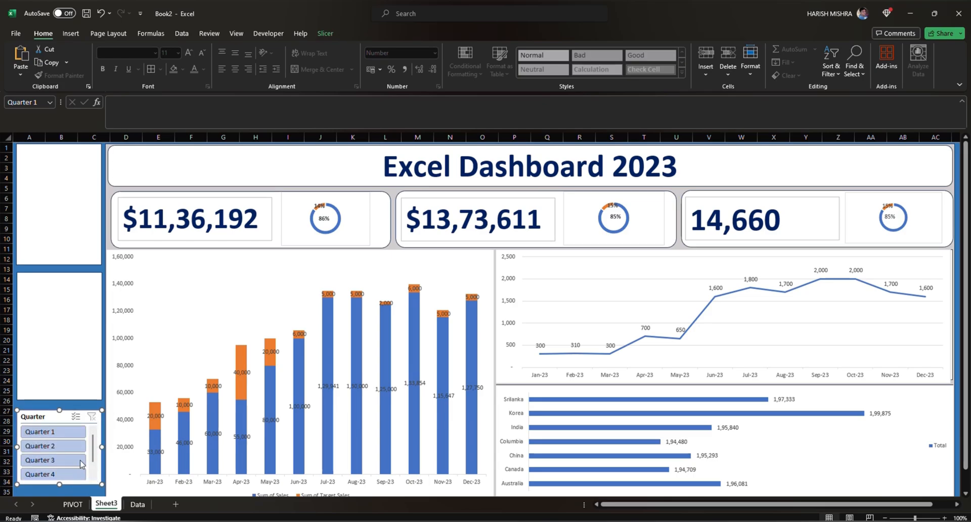
drag(60, 410, 59, 404)
drag(60, 484, 60, 485)
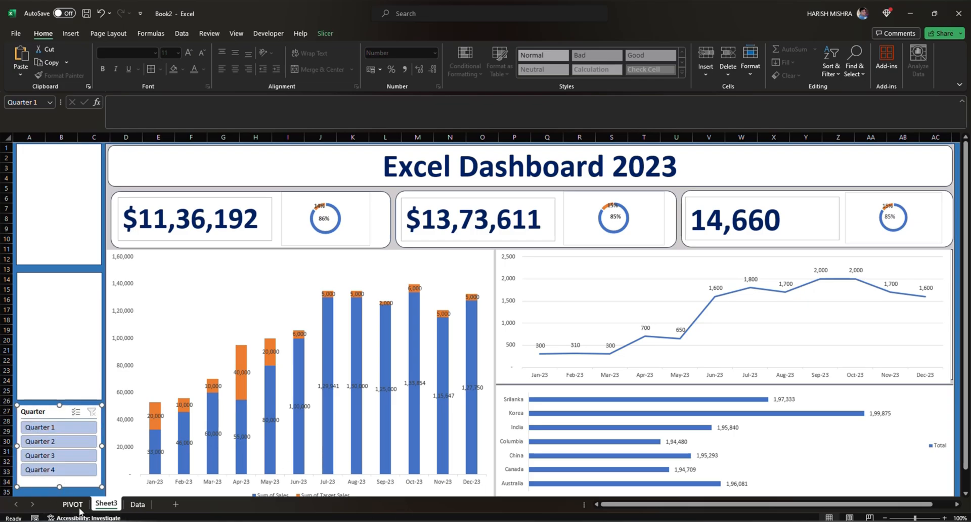
Copy the Region slicer from the PIVOT sheet to Sheet3 and fit it inside the middle sidebar card
click(72, 503)
click(472, 256)
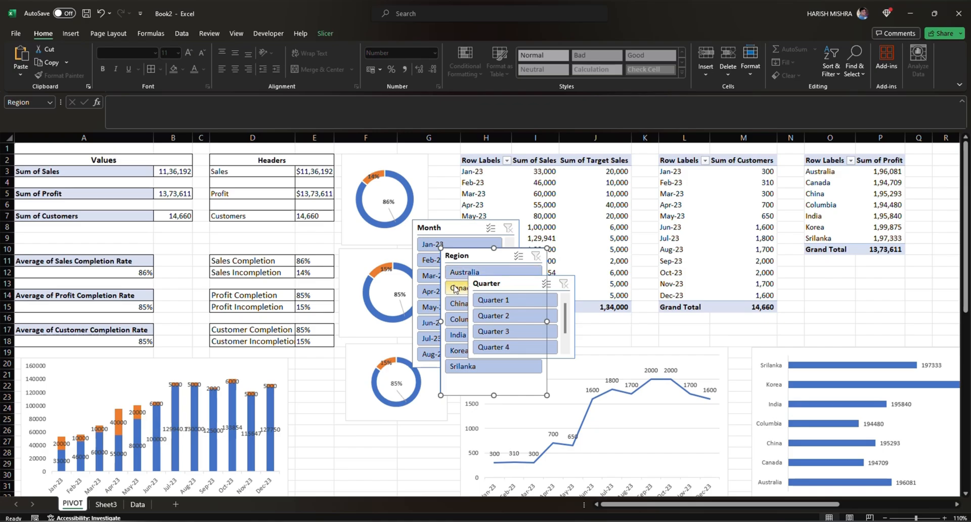
click(106, 503)
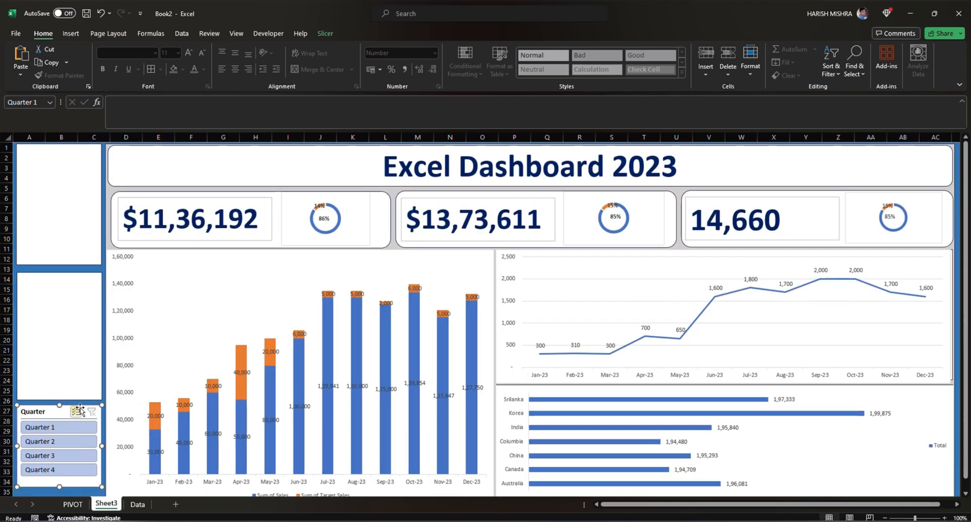
click(53, 289)
key(ctrl+v)
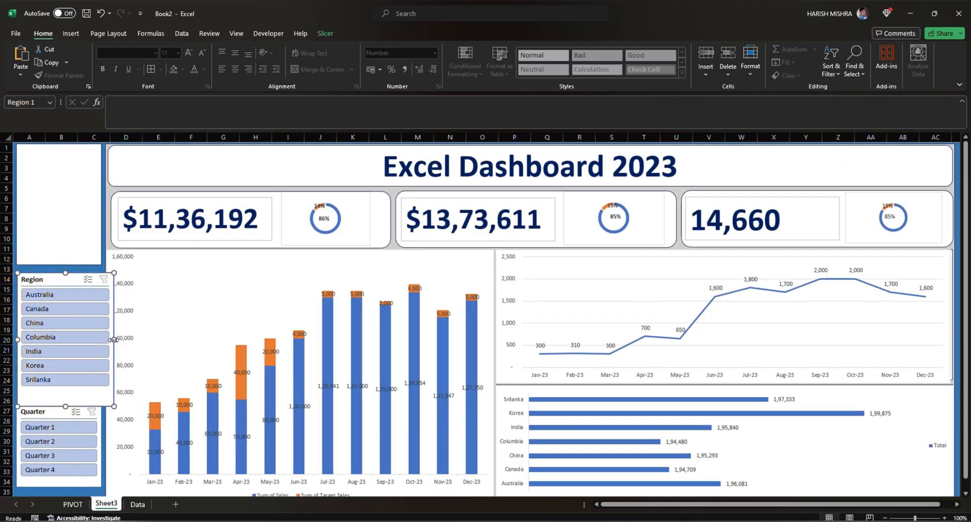
drag(102, 339, 102, 338)
drag(60, 406, 59, 393)
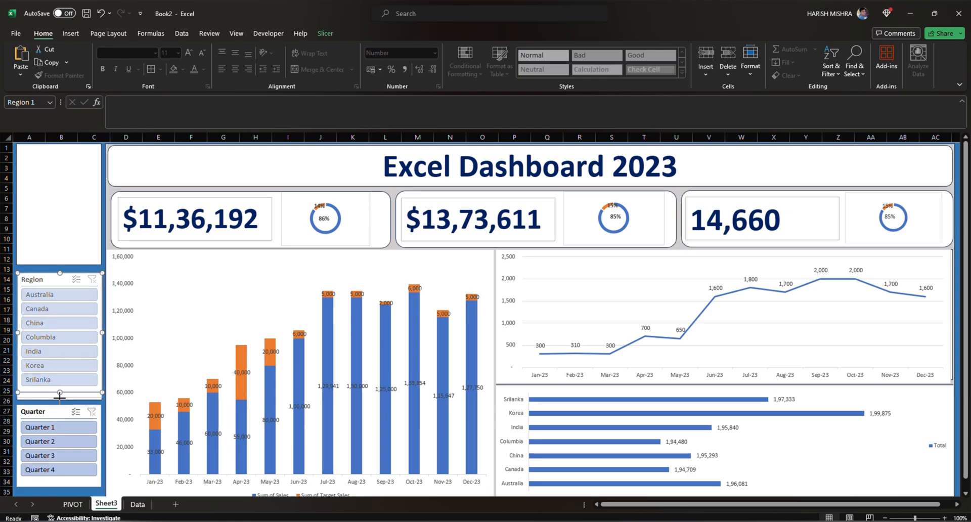
Copy the Month slicer from the PIVOT sheet to Sheet3 and fit it inside the uppermost sidebar card
click(61, 230)
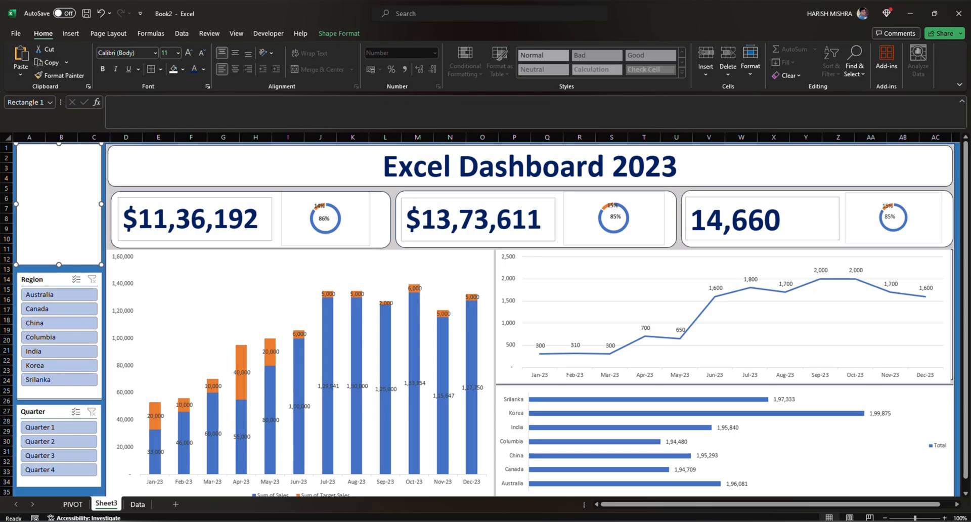
click(72, 504)
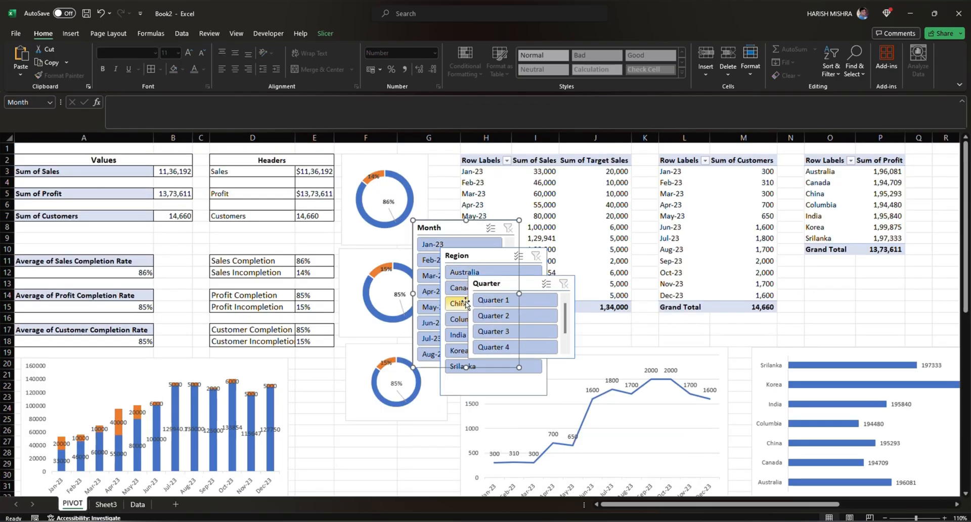
key(ctrl+c)
click(106, 503)
key(ctrl+v)
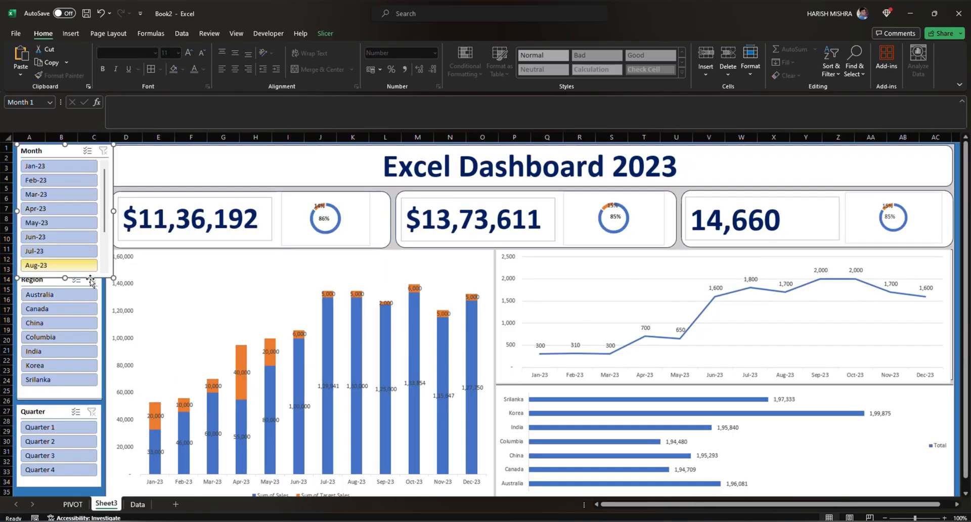
drag(113, 277, 96, 270)
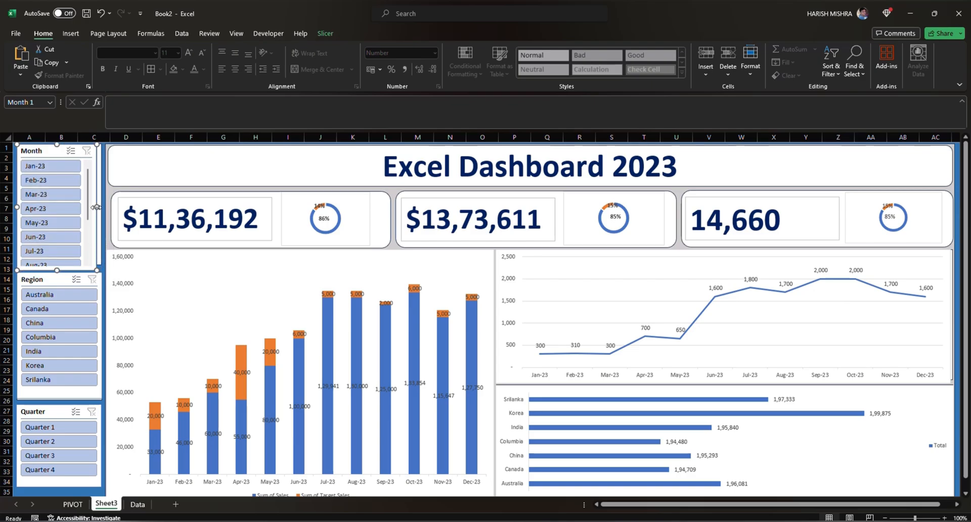
drag(96, 207, 99, 207)
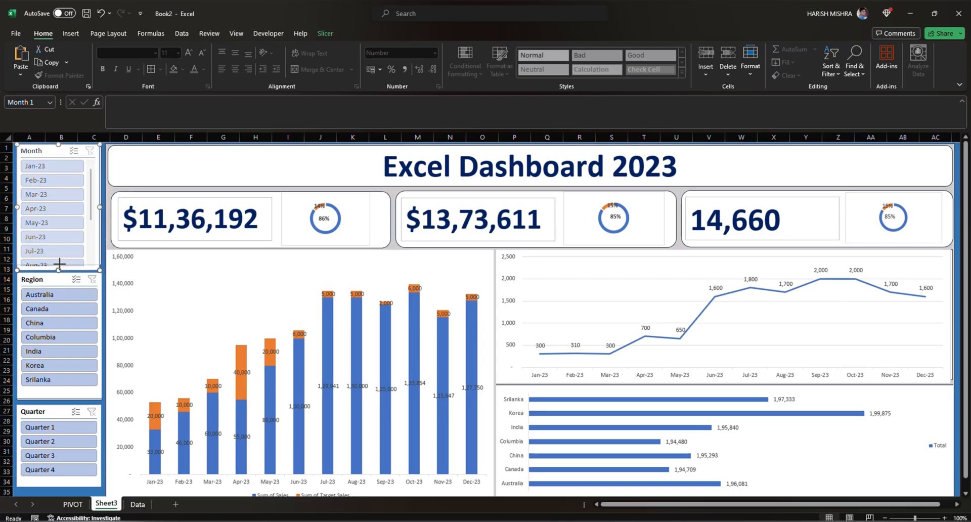
drag(59, 263, 59, 263)
scroll(59, 238, down, 2)
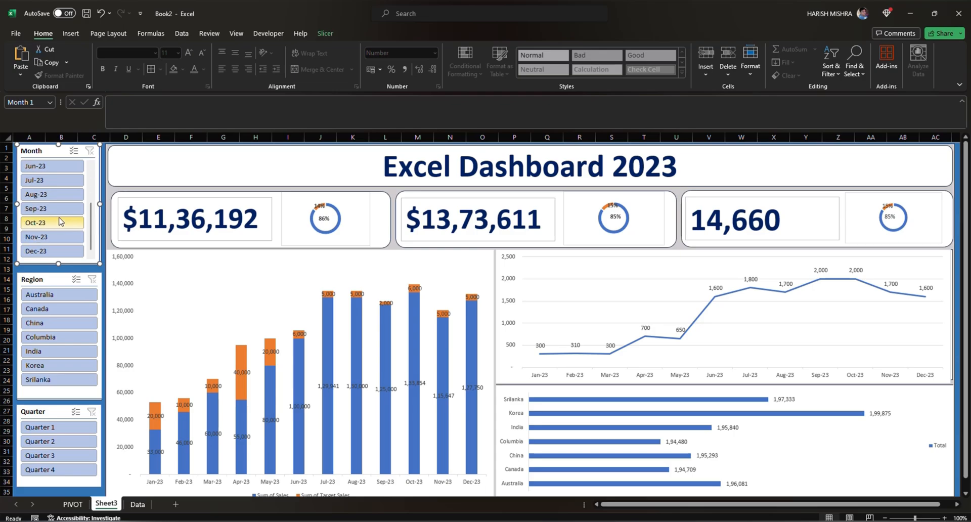
scroll(59, 221, up, 2)
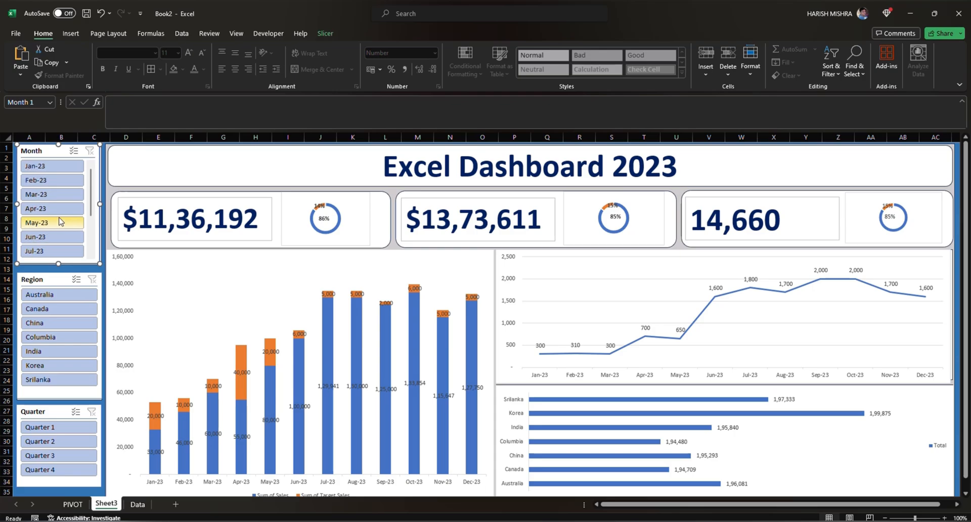
Enlarge the doughnut's plot area in the sales card to fill the height of its chart frame
click(319, 232)
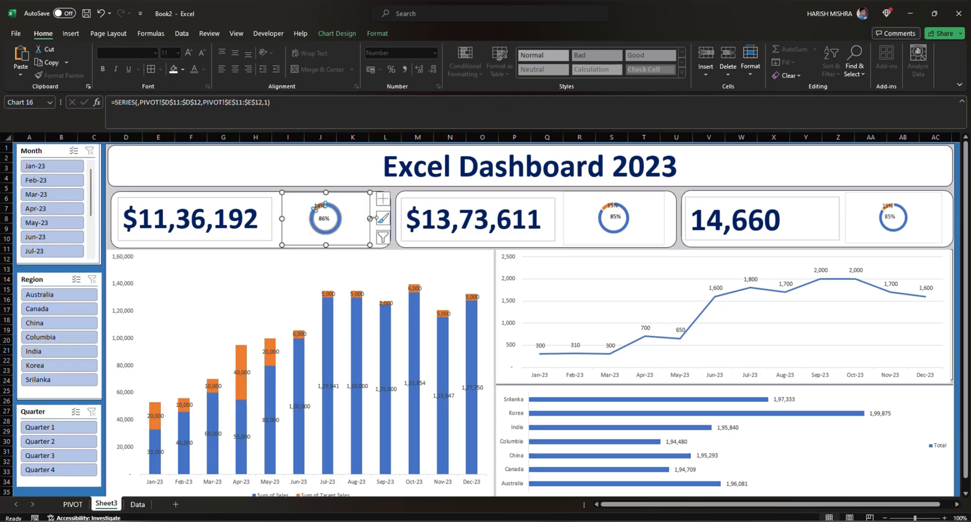
click(331, 233)
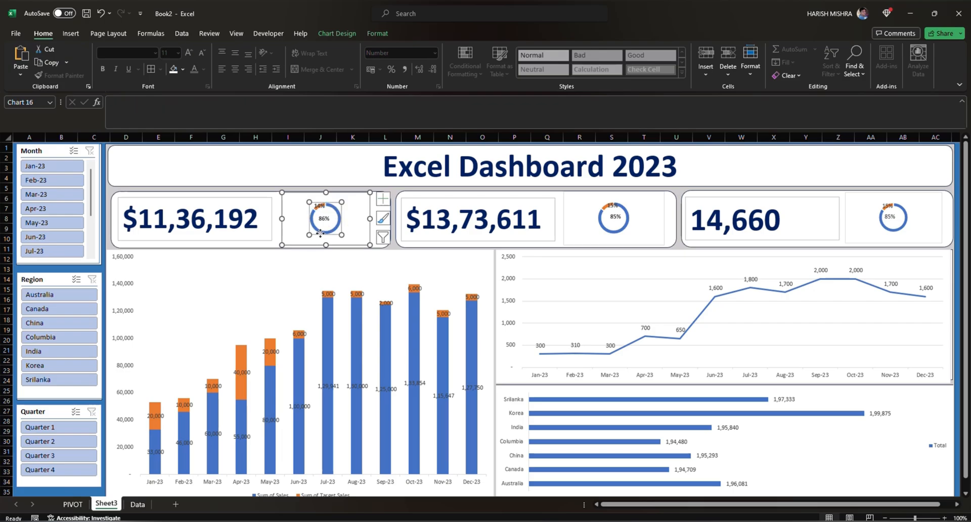
drag(341, 235, 351, 236)
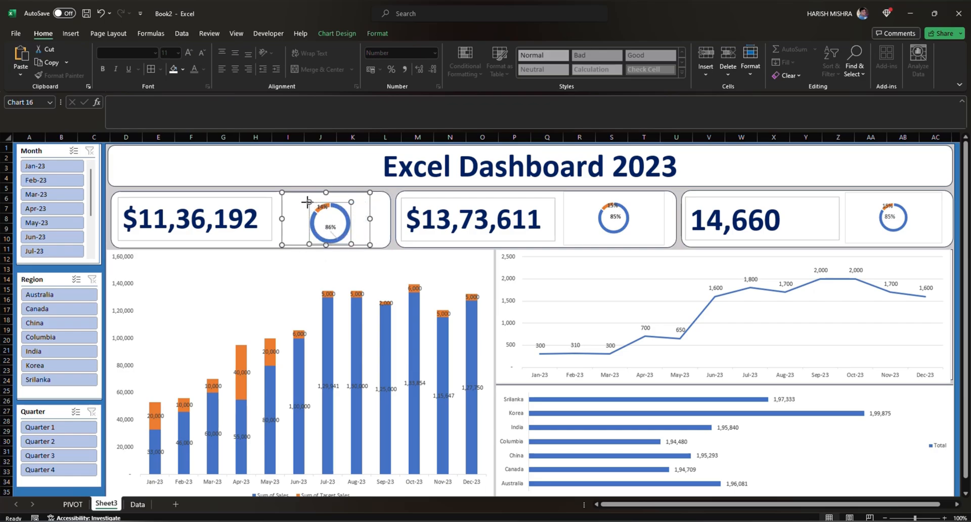
drag(297, 198, 299, 193)
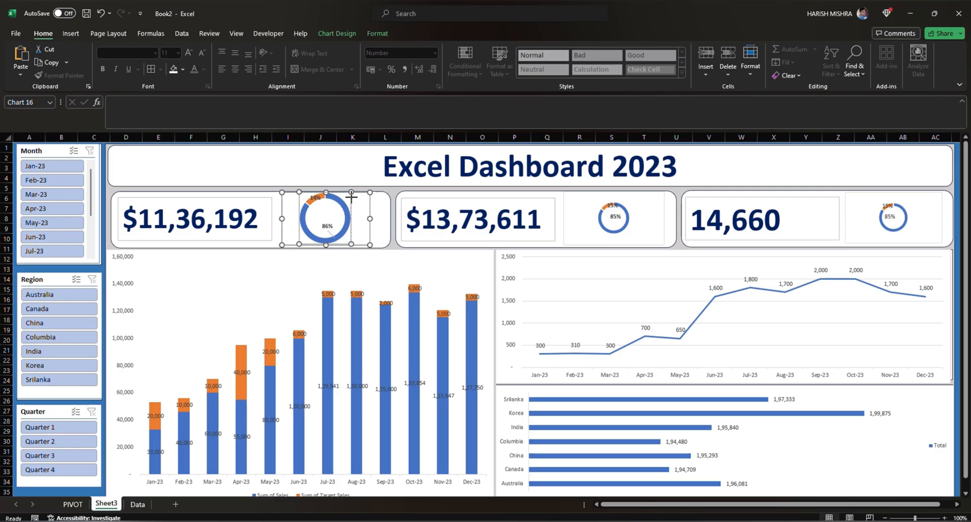
Enlarge the doughnut's plot area in the profit card to fill the height of its chart frame
click(620, 218)
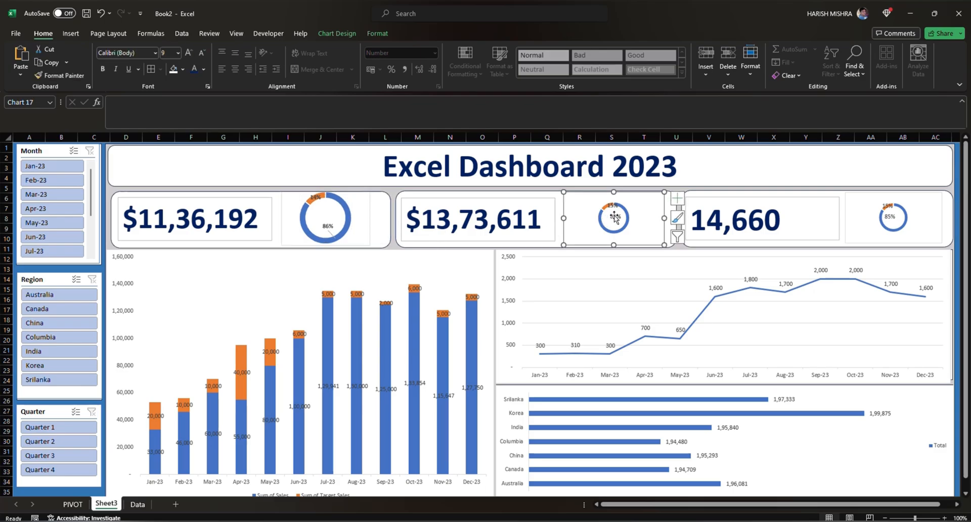
click(622, 218)
click(621, 230)
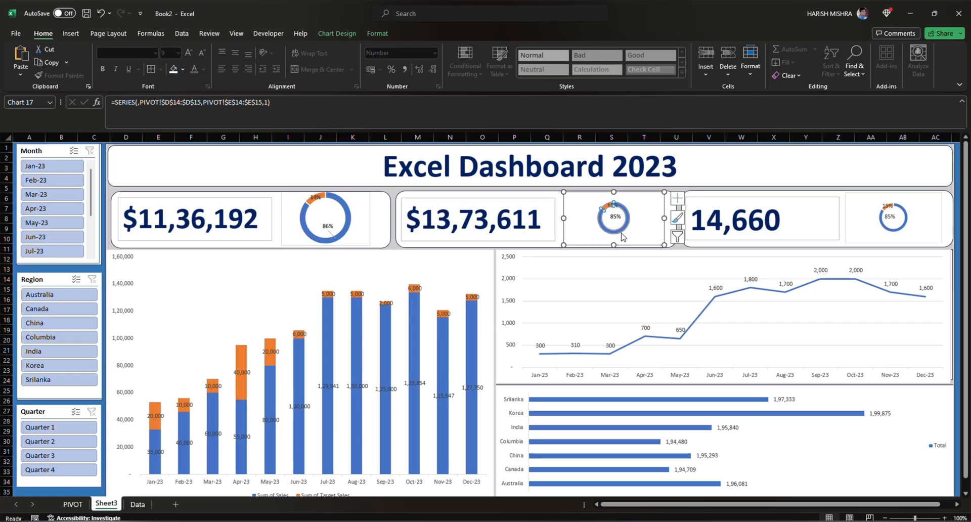
click(627, 233)
drag(630, 235, 639, 244)
drag(597, 201, 588, 192)
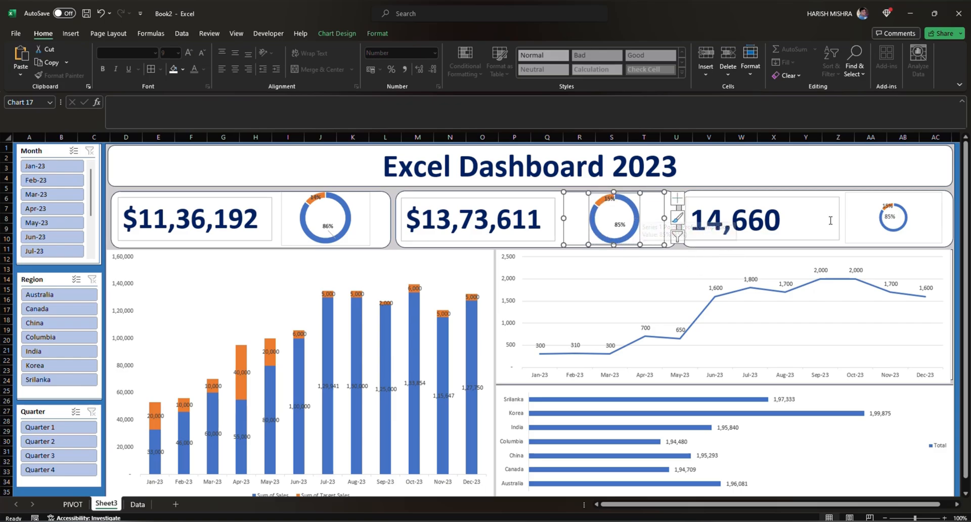
Enlarge the doughnut's plot area in the customers card to fill the height of its chart frame
click(874, 211)
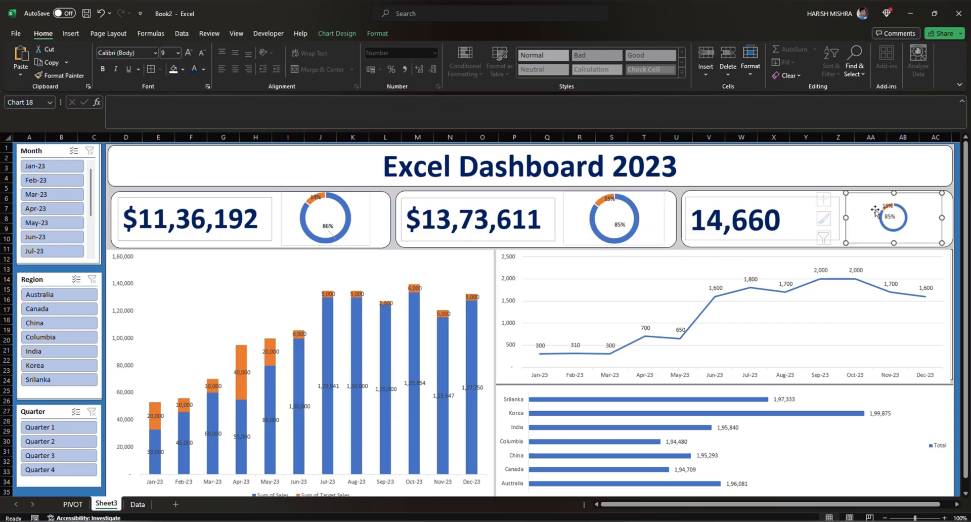
click(904, 232)
drag(908, 233, 919, 243)
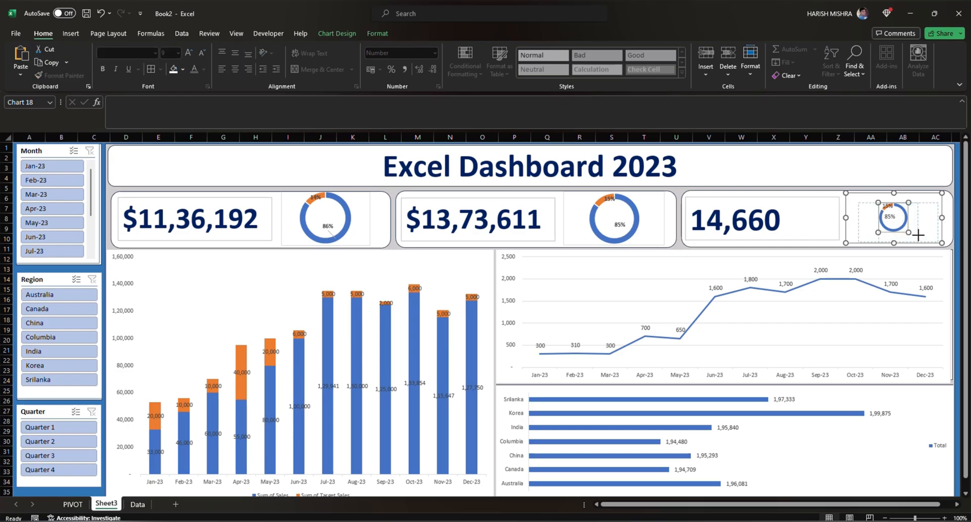
drag(878, 202, 869, 193)
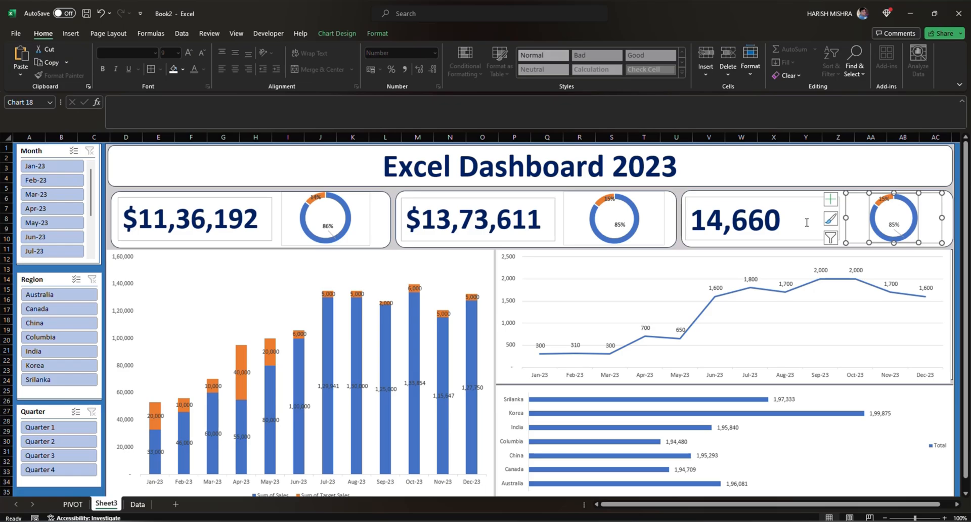
Fill the larger slice of the doughnut in the sales card with solid dark blue
click(349, 221)
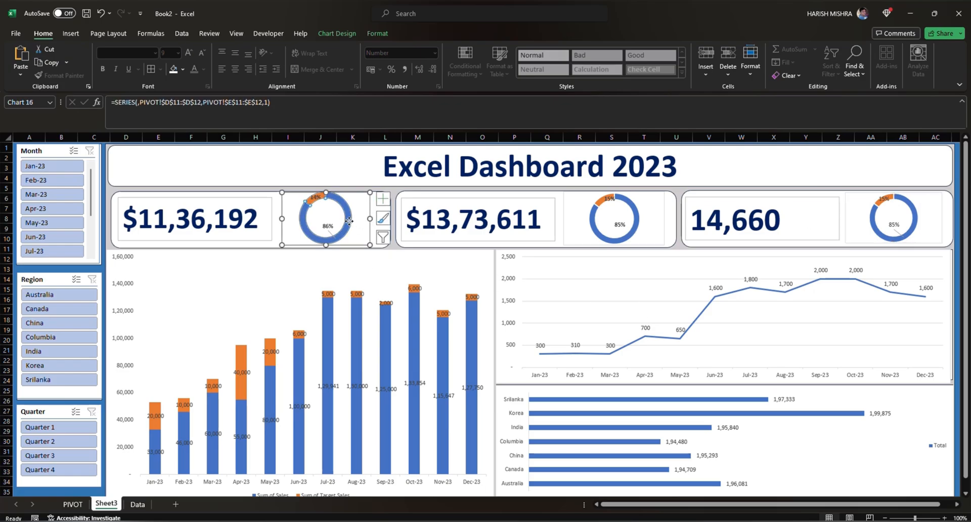
double_click(349, 221)
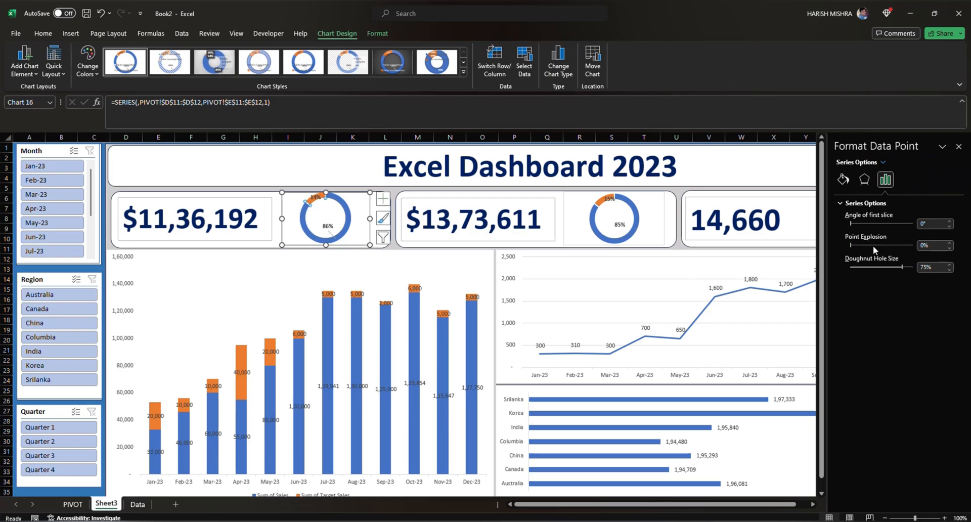
click(844, 180)
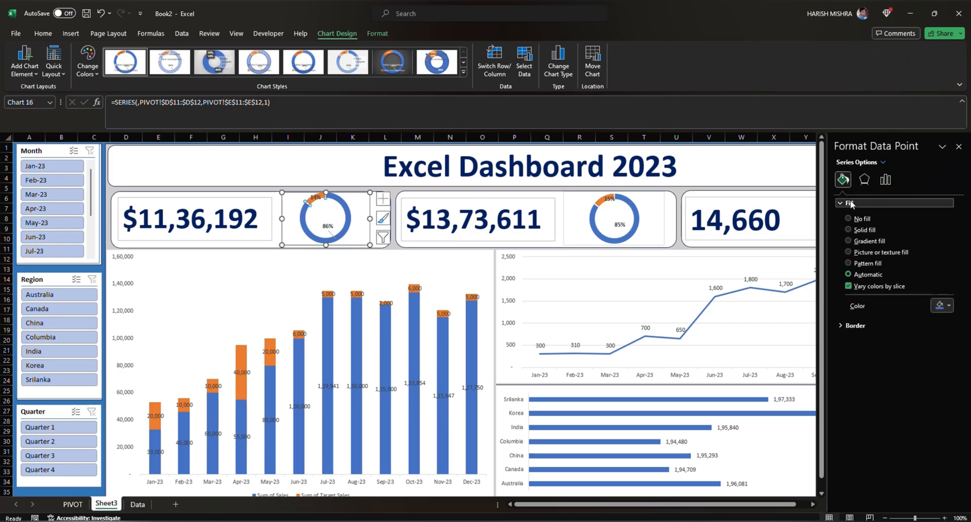
click(949, 305)
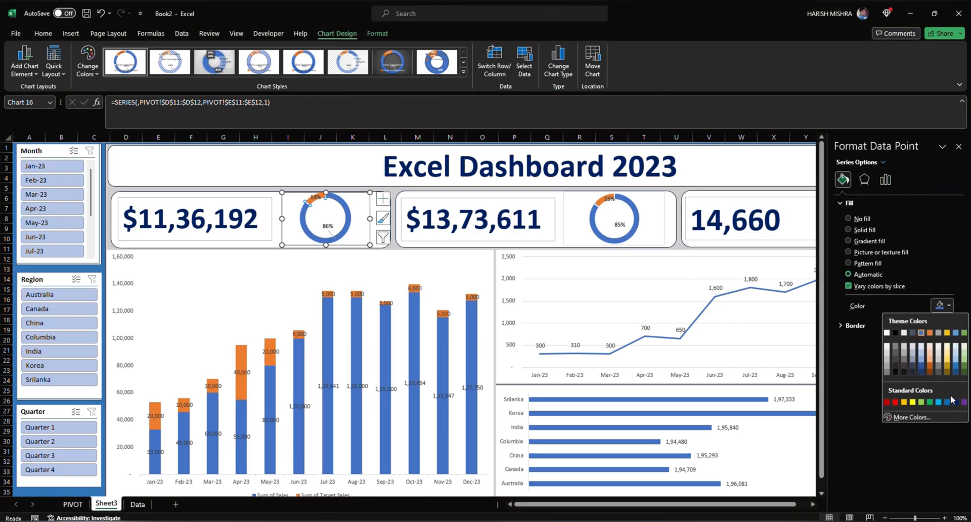
click(956, 402)
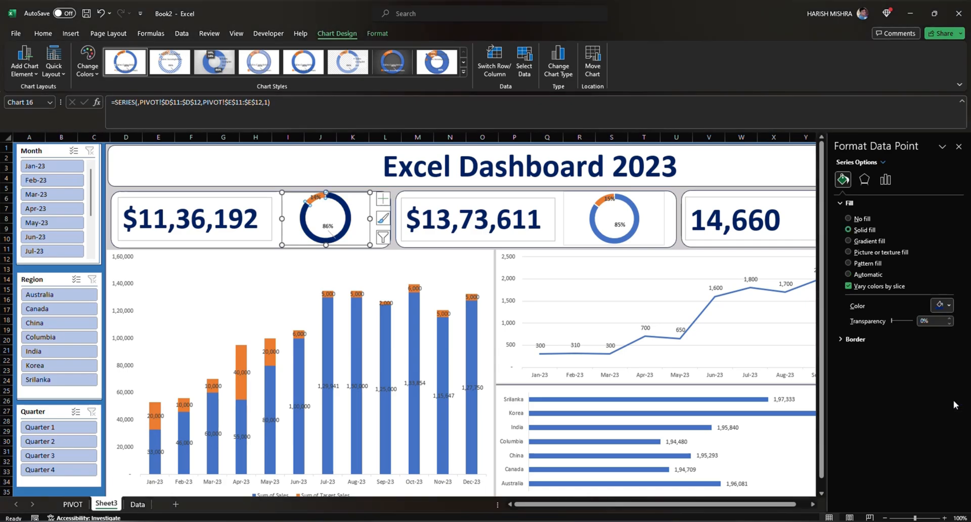
Fill the whole doughnut series in the profit card with solid dark blue
click(633, 227)
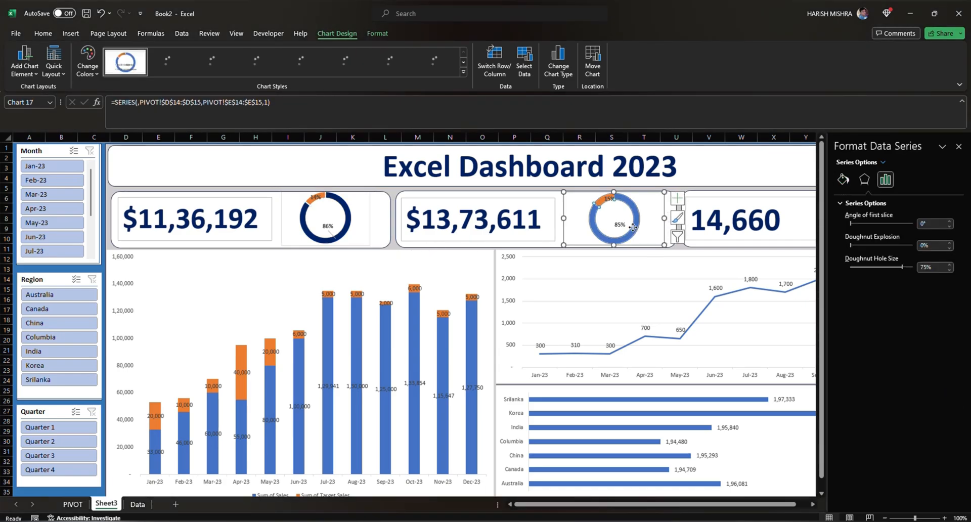
click(849, 181)
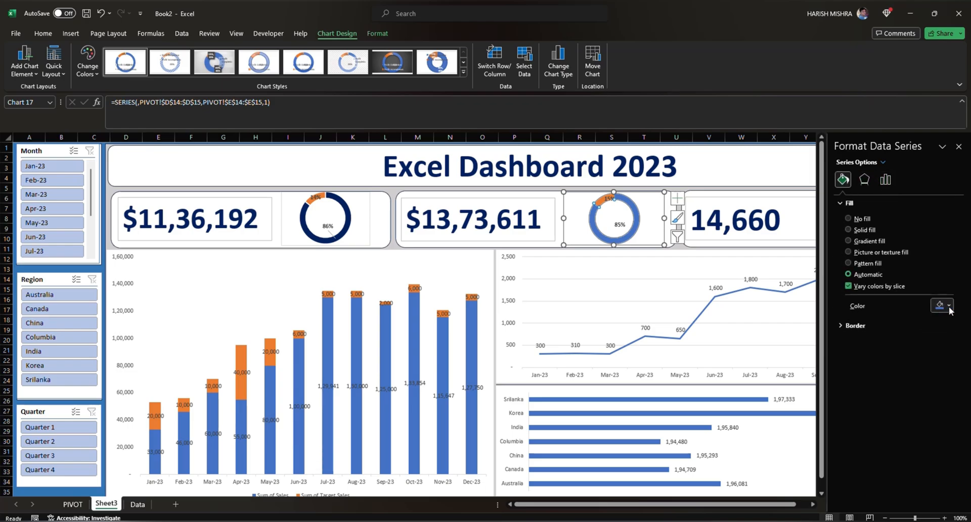
click(934, 309)
click(955, 402)
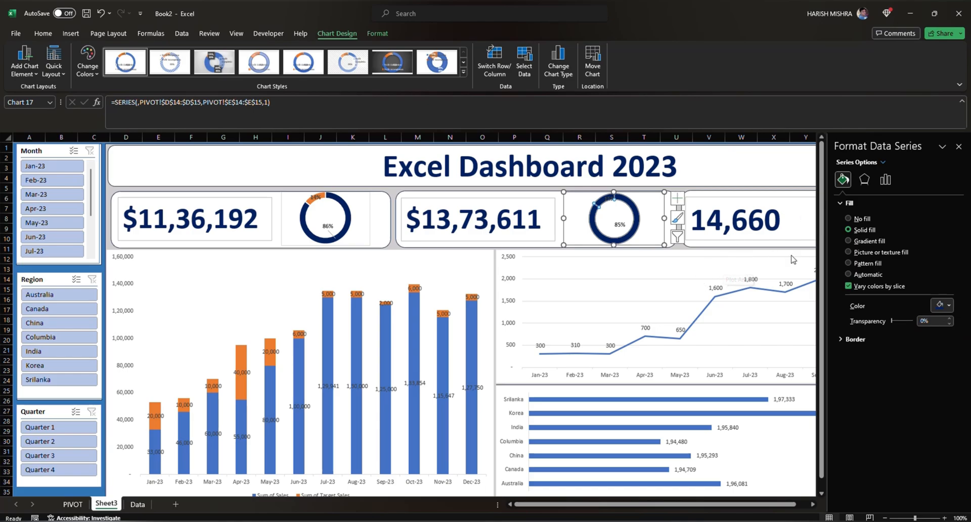
click(958, 146)
Fill the larger slice of the doughnut in the customers card with solid dark blue
click(914, 213)
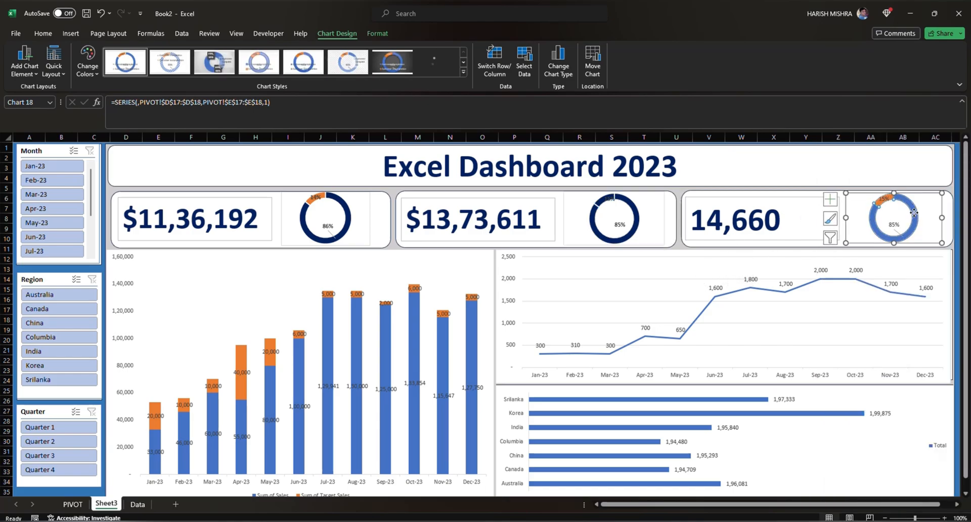
double_click(914, 213)
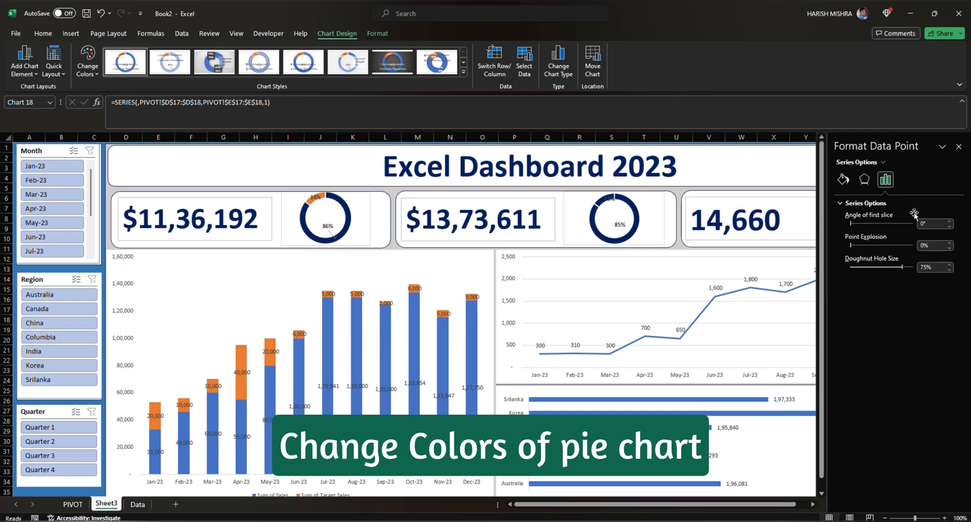
click(850, 184)
click(948, 308)
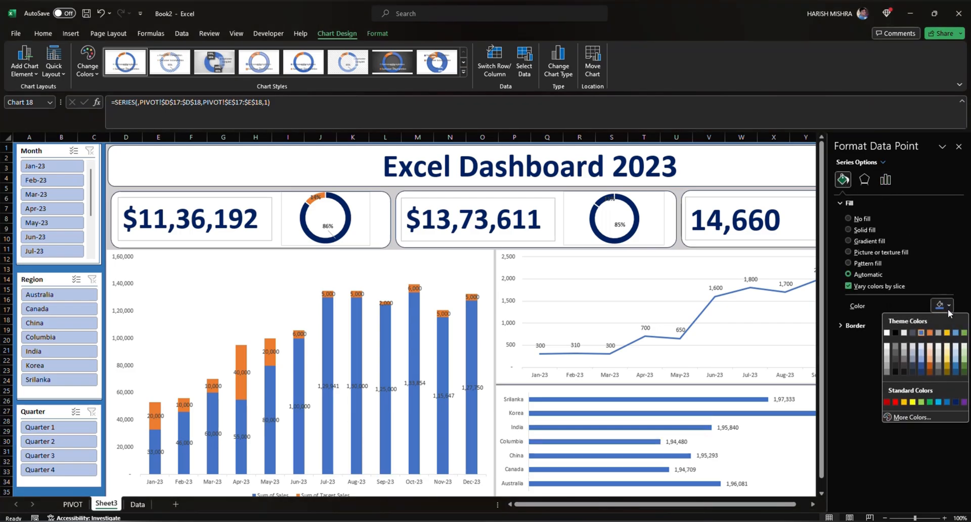
click(954, 402)
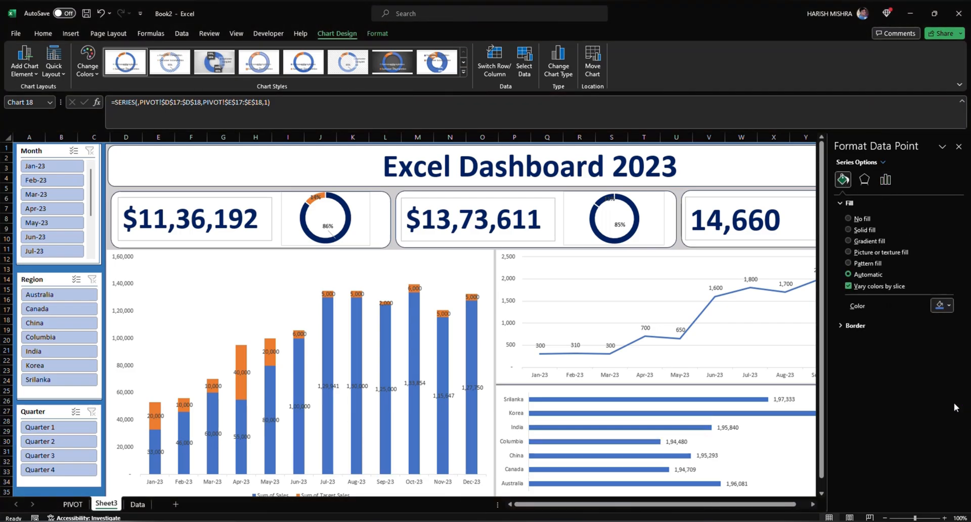
click(958, 146)
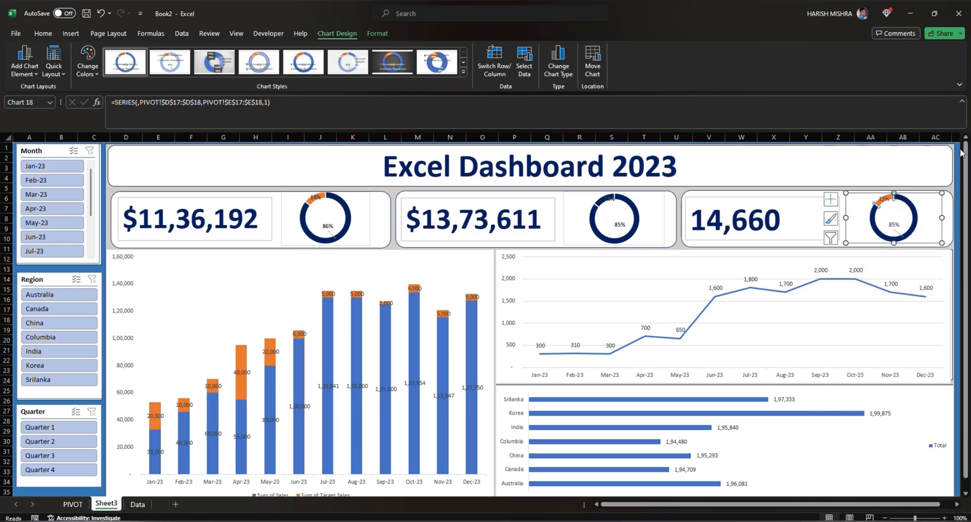
Delete the data label on the small orange slice of the sales card's doughnut
click(324, 198)
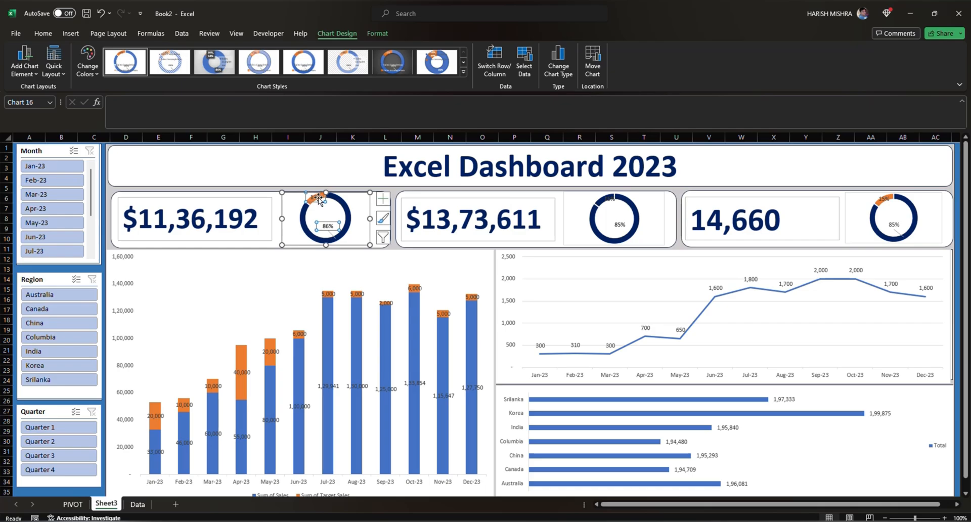
click(321, 198)
click(320, 196)
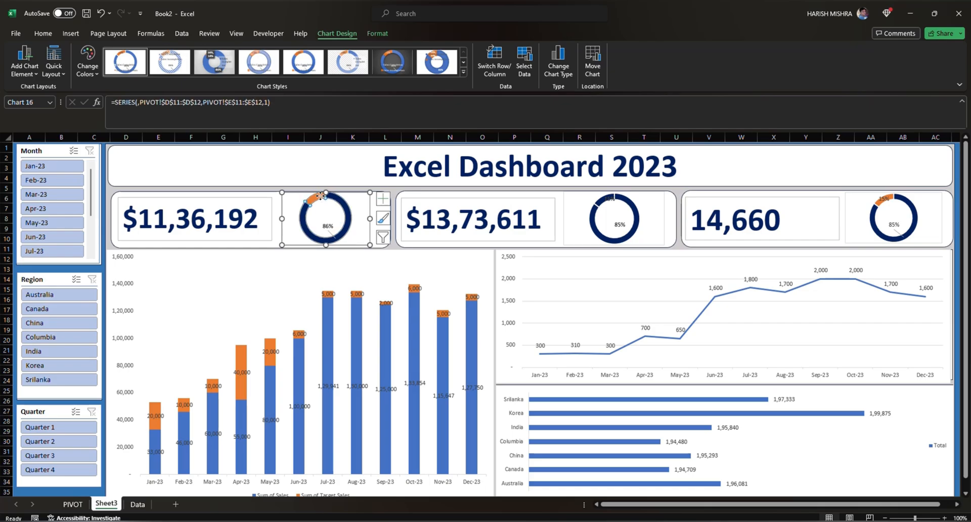
Fill the small orange slice of the sales card's doughnut with light grey
double_click(320, 196)
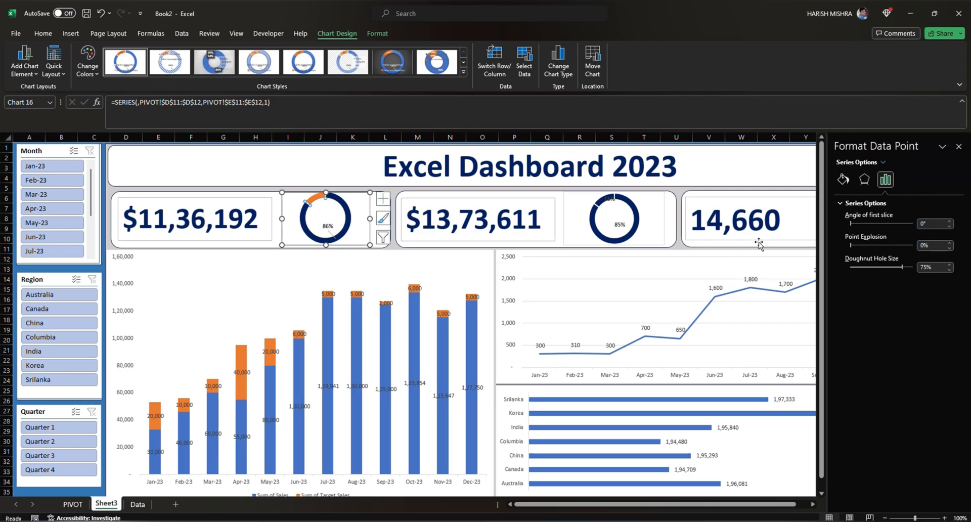
click(845, 179)
click(942, 305)
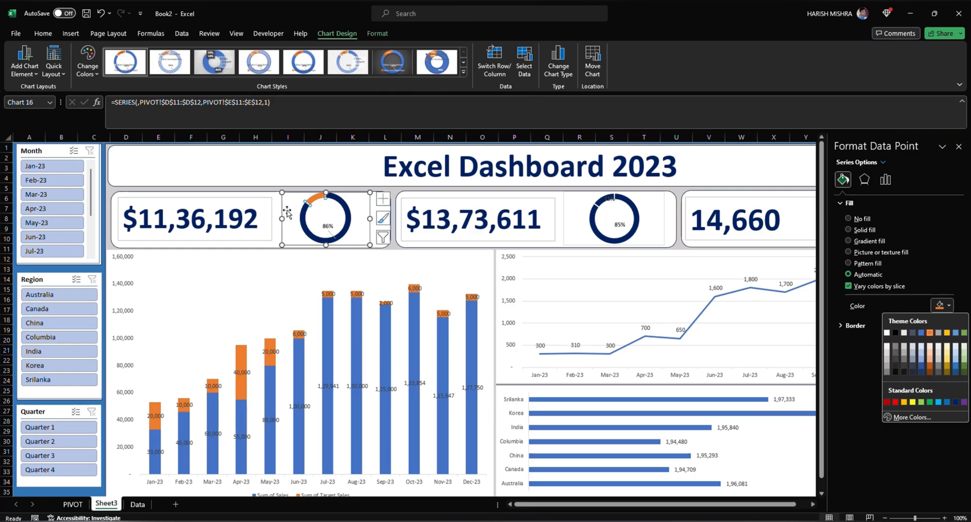
click(314, 202)
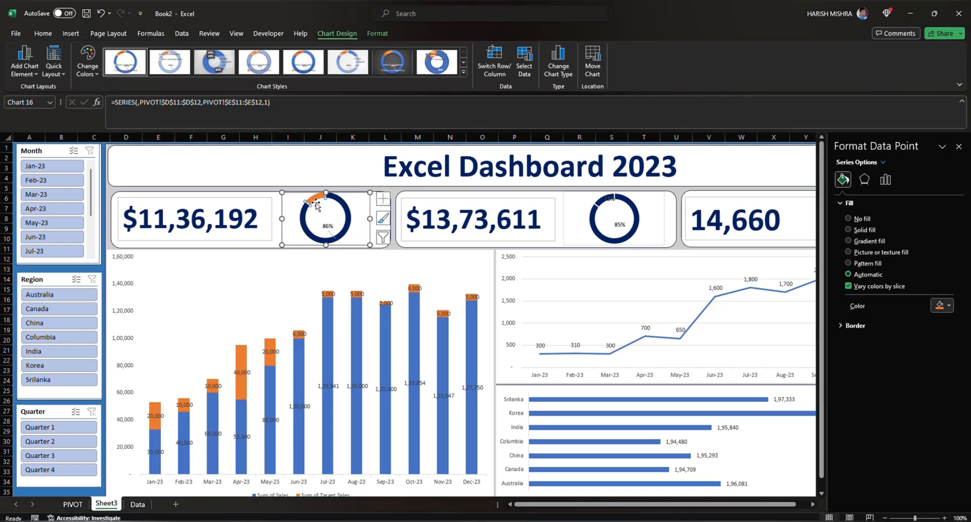
click(316, 204)
click(314, 199)
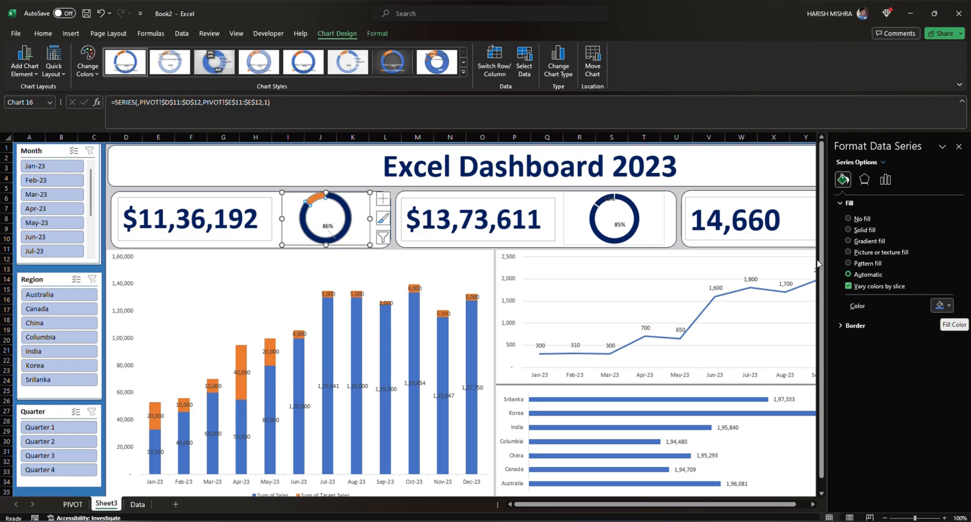
click(316, 200)
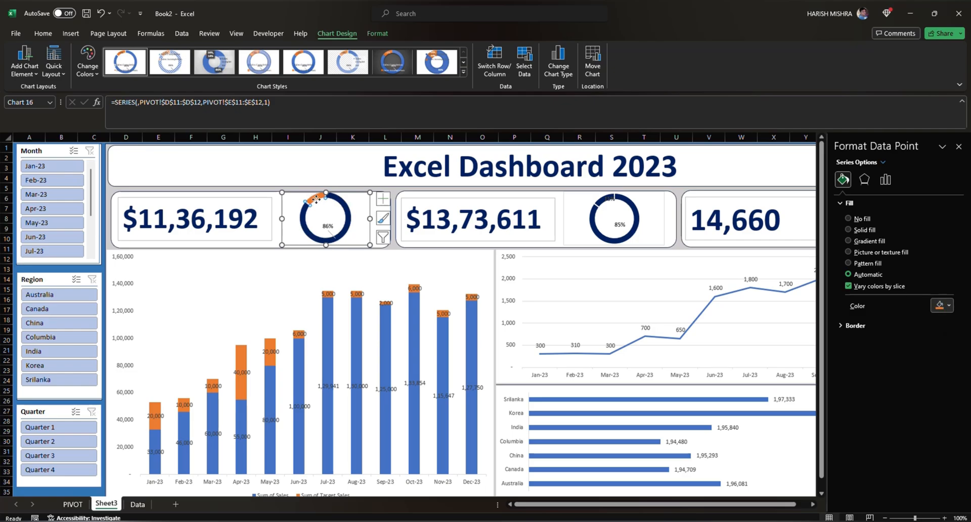
click(939, 305)
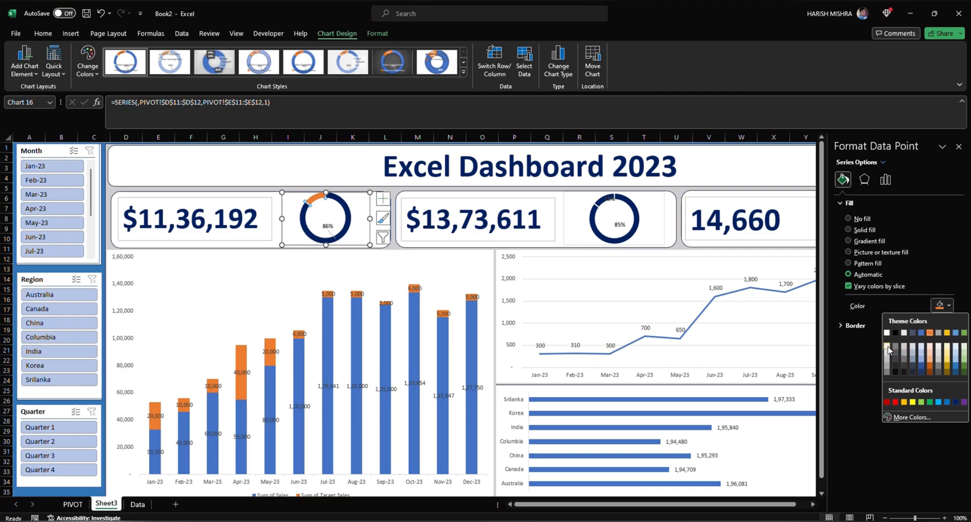
click(887, 355)
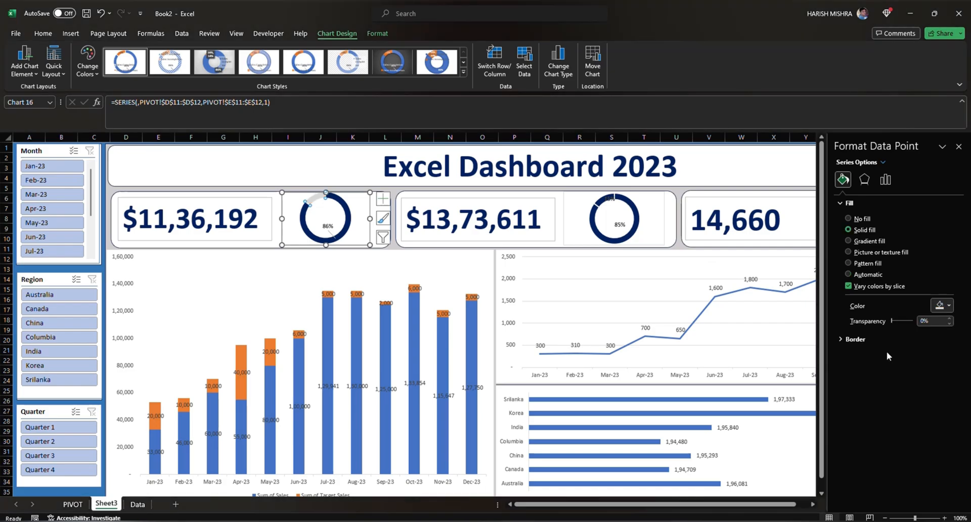
Fill the smaller slice of the profit card's doughnut with the same light grey
click(602, 201)
click(948, 306)
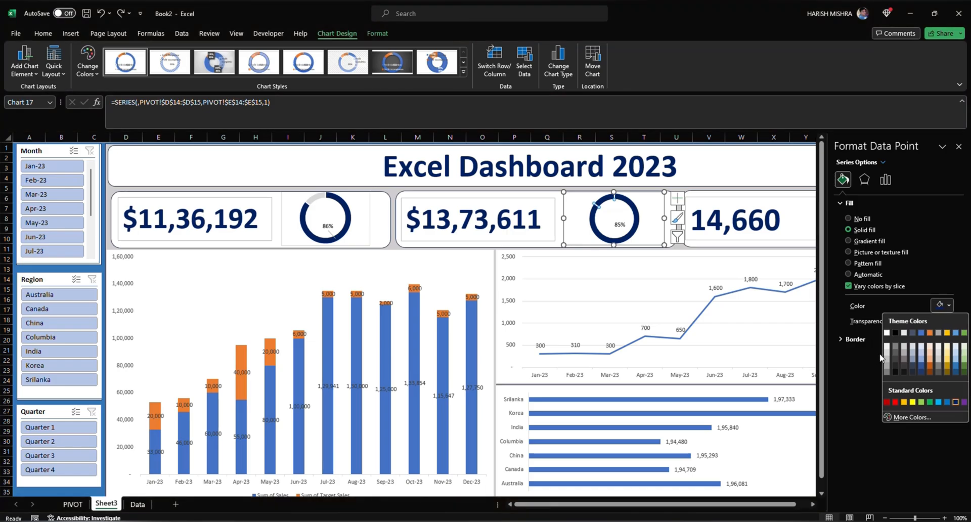
click(884, 351)
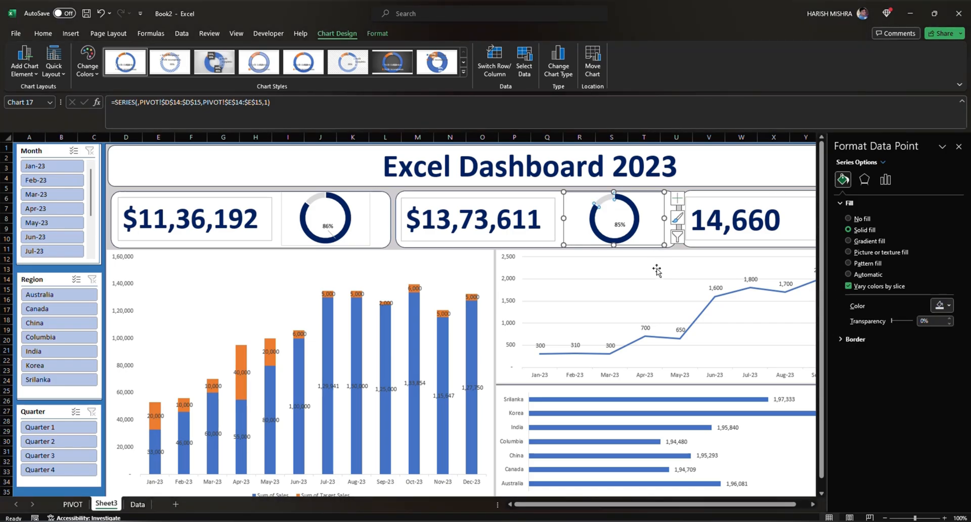
Delete the data label on the small orange slice of the customers card's doughnut
drag(728, 504, 742, 505)
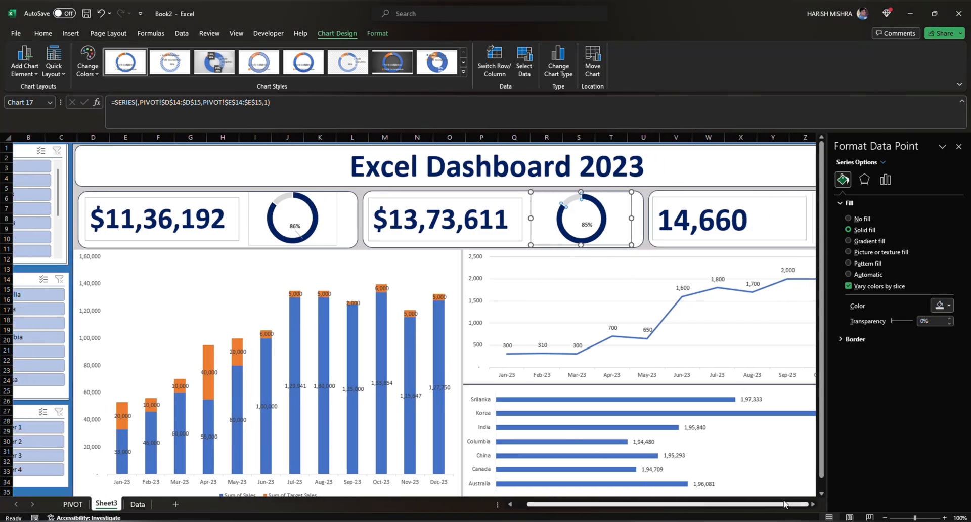
click(809, 198)
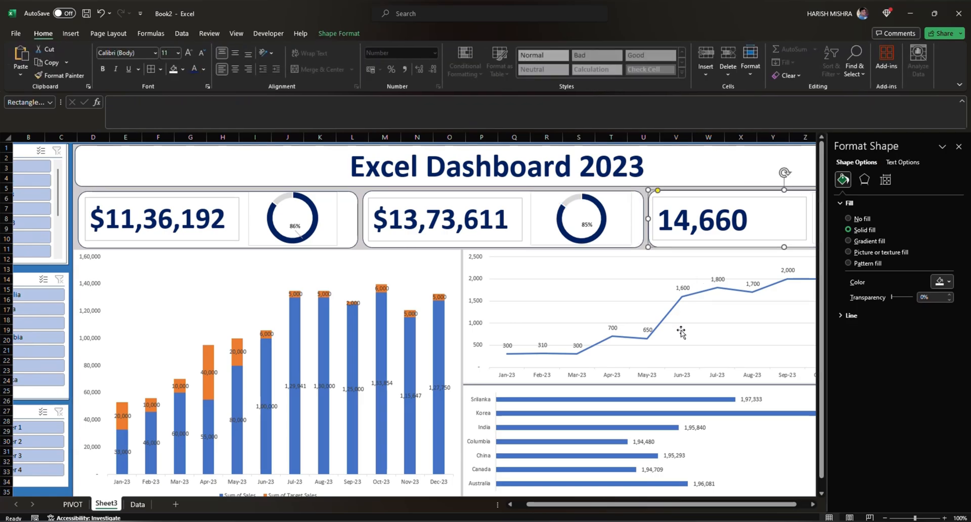
click(958, 147)
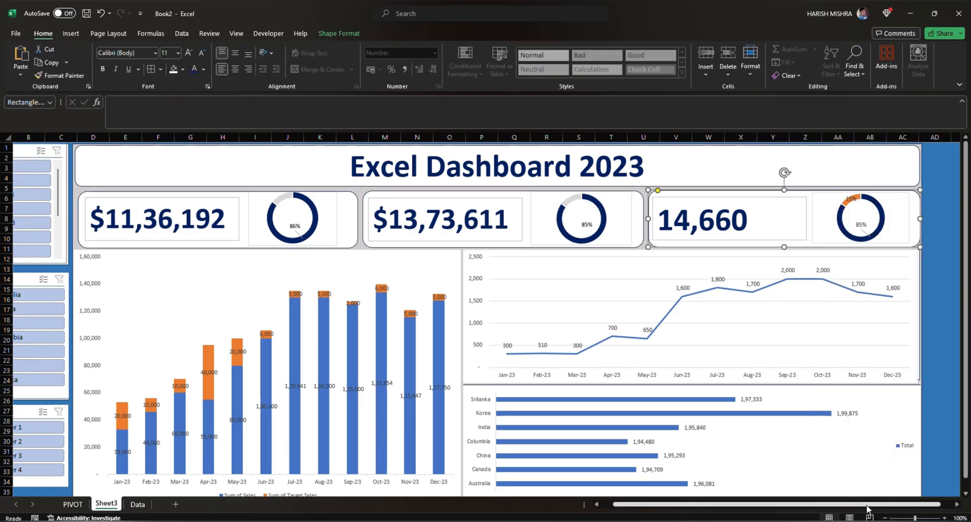
drag(873, 504, 880, 504)
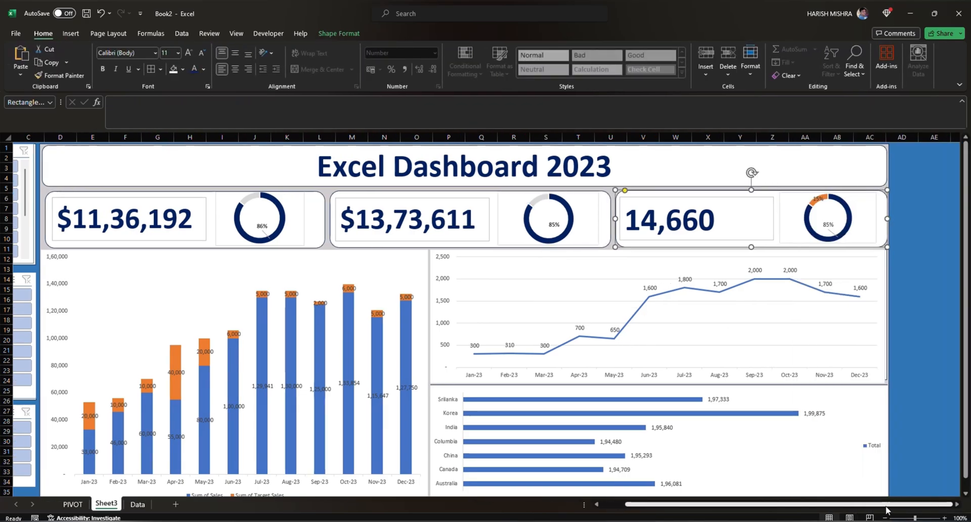
click(851, 212)
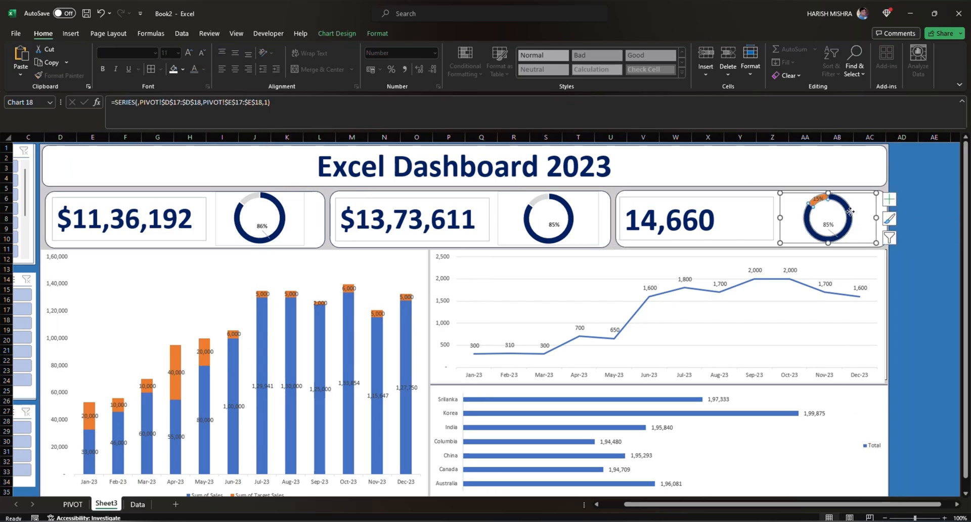
click(816, 198)
double_click(817, 200)
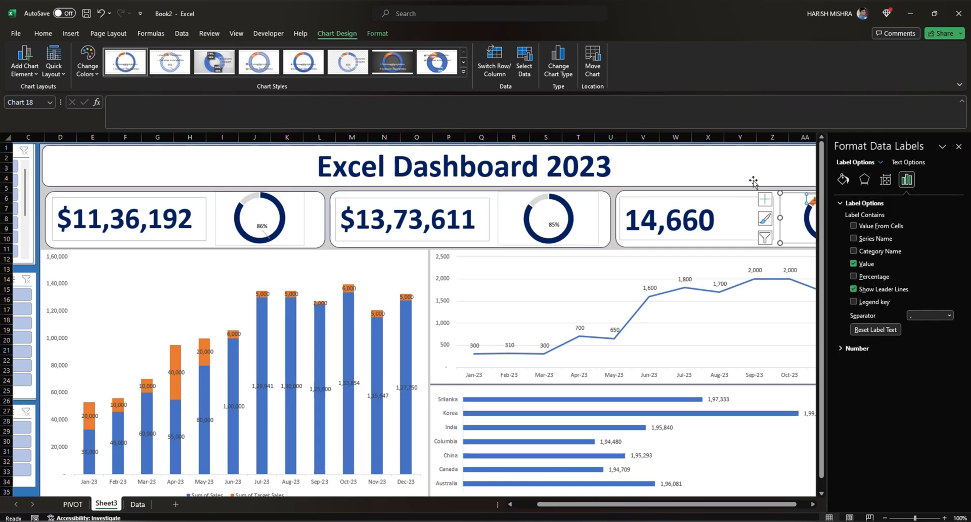
click(958, 147)
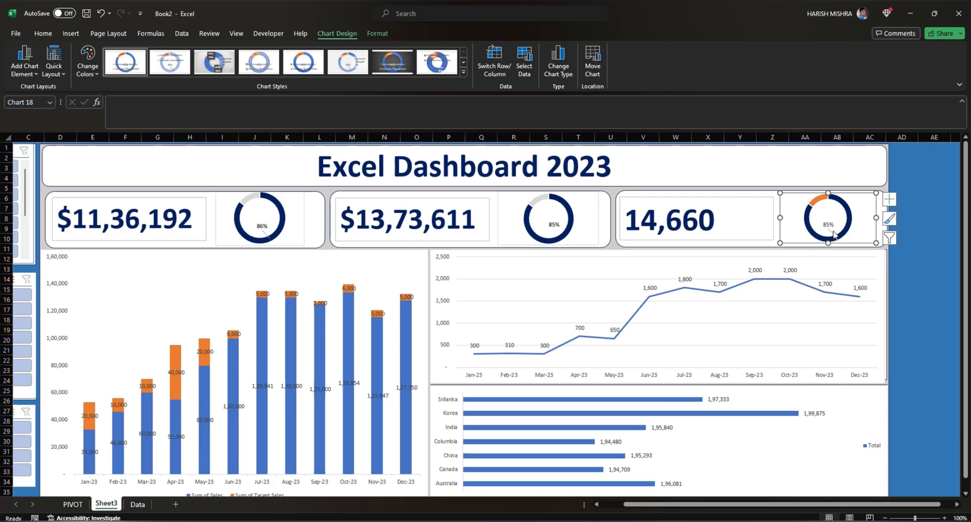
Fill the small orange slice of the customers card's doughnut with light grey
click(819, 200)
double_click(820, 200)
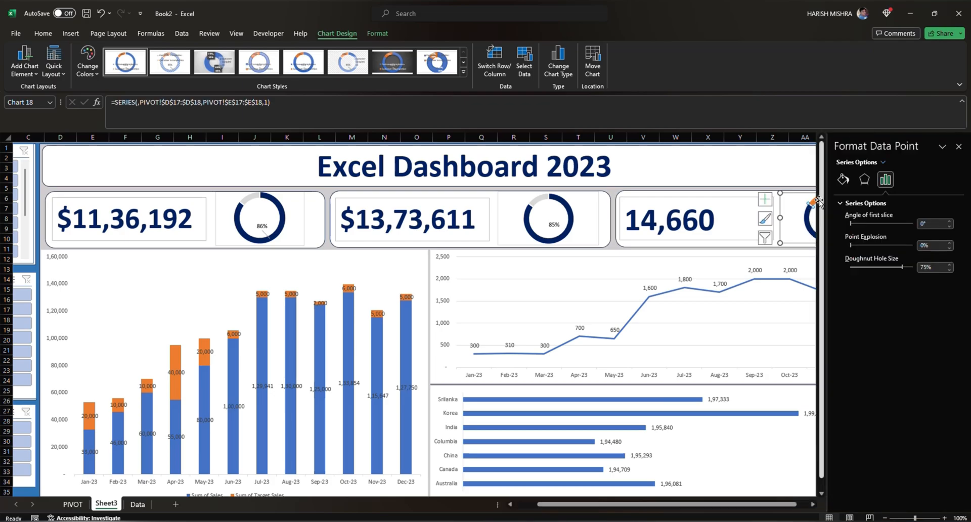
click(842, 179)
click(946, 306)
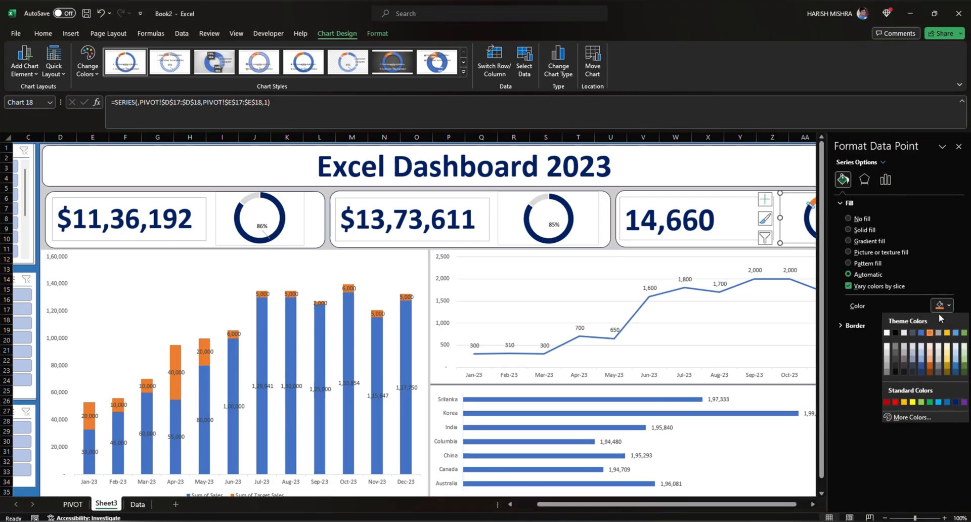
click(888, 354)
click(757, 179)
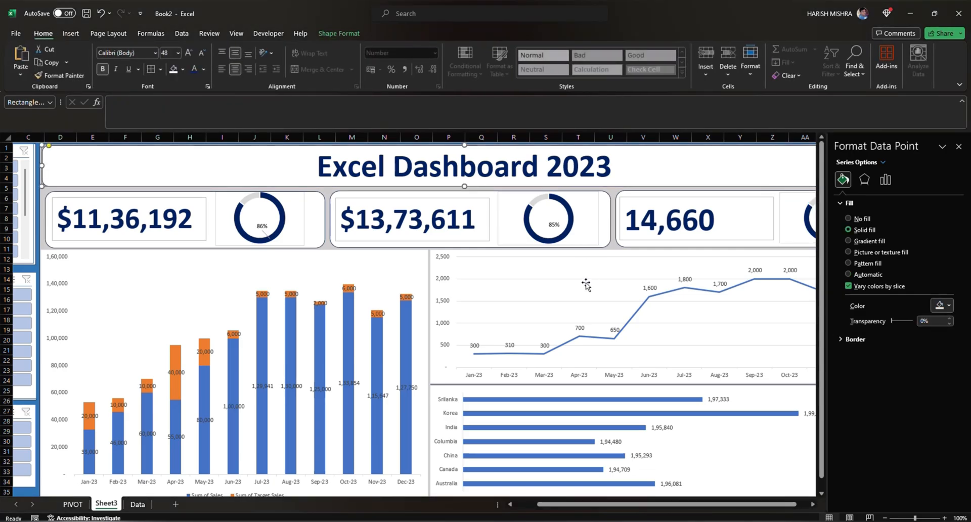
Move the percentage label to the centre of the profit card's doughnut
click(298, 238)
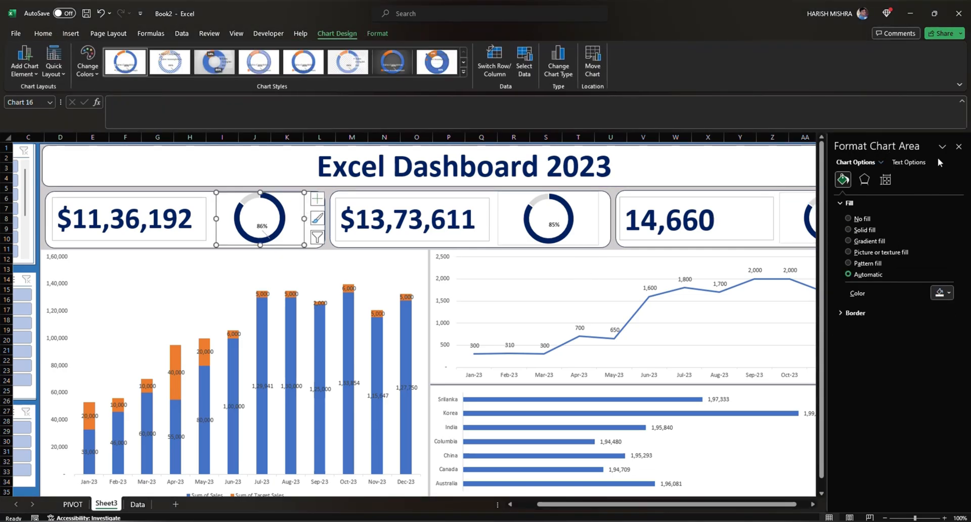
click(958, 146)
click(553, 226)
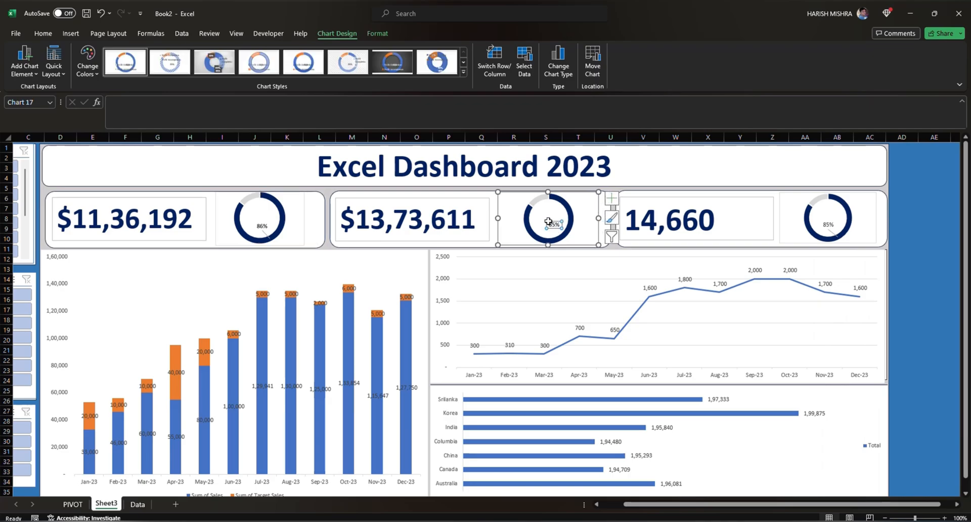
click(547, 221)
mouse_move(547, 221)
mouse_down()
mouse_move(540, 214)
mouse_move(551, 222)
mouse_up()
Move the percentage label to the centre of the sales card's doughnut
click(254, 223)
click(252, 223)
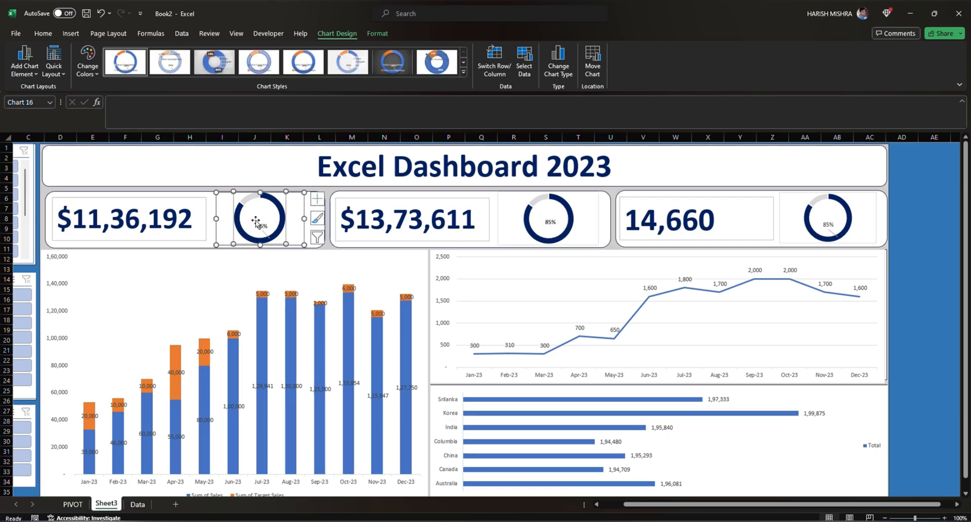
click(252, 223)
drag(252, 222, 254, 217)
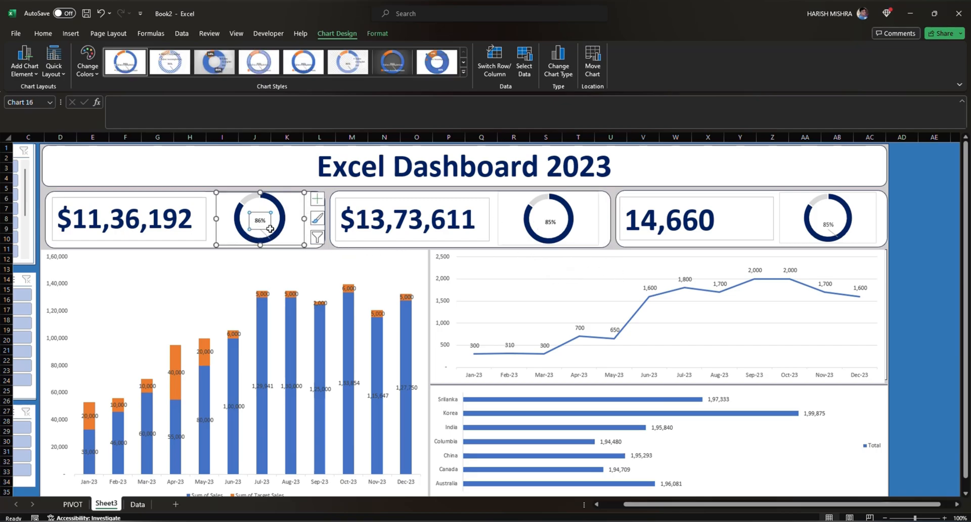
Turn on leader lines for the percentage label of the profit card's doughnut, leaving the legend key off
click(551, 222)
double_click(551, 222)
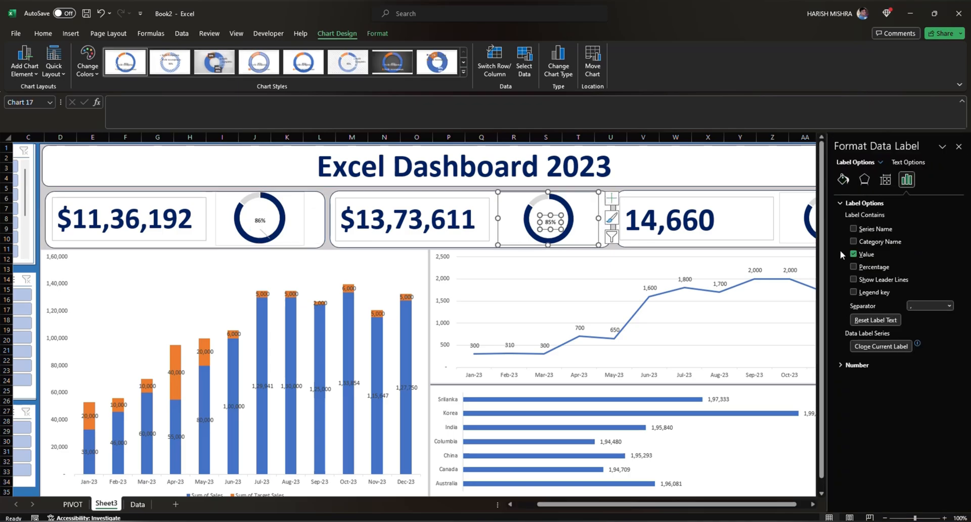
click(854, 293)
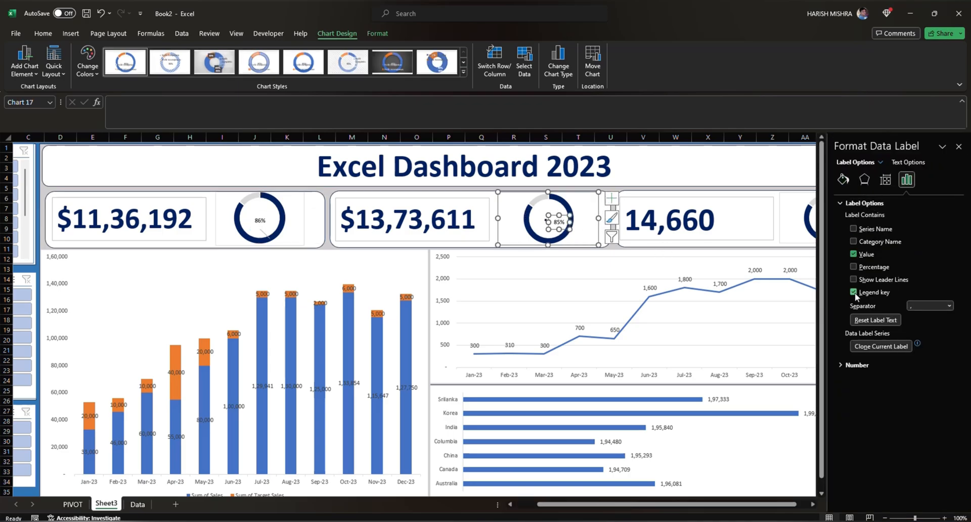
click(854, 293)
click(949, 306)
click(949, 306)
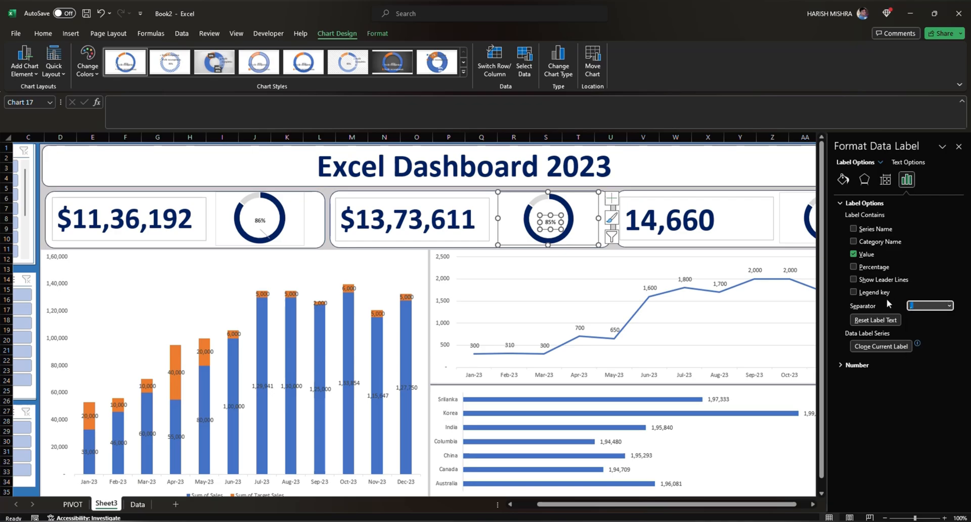
click(852, 278)
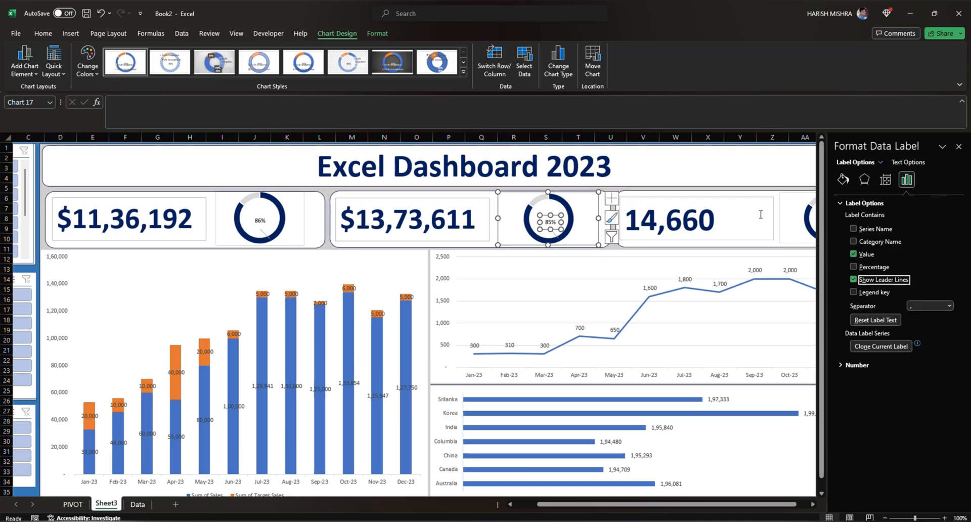
click(778, 190)
click(958, 146)
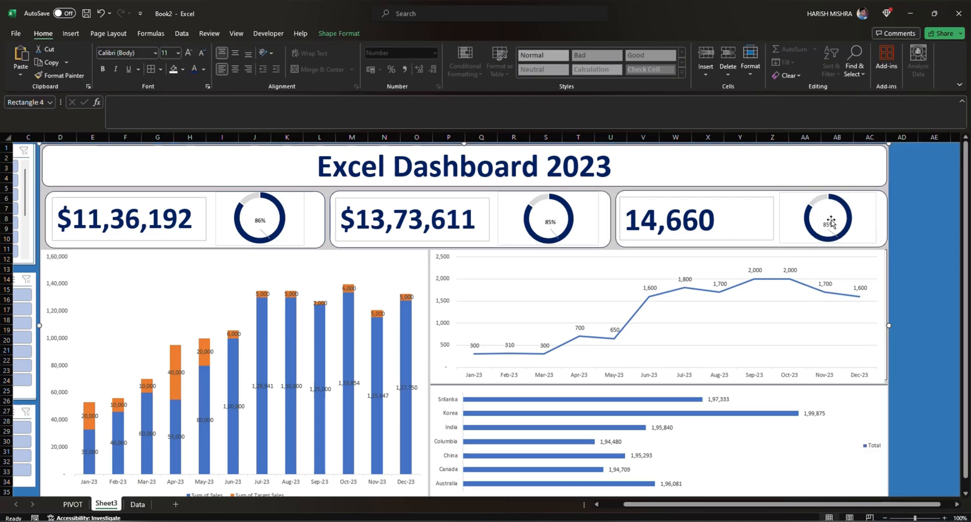
Enlarge the percentage labels in the sales, profit and customers doughnuts, setting the customers label to 14 pt
click(260, 221)
click(188, 53)
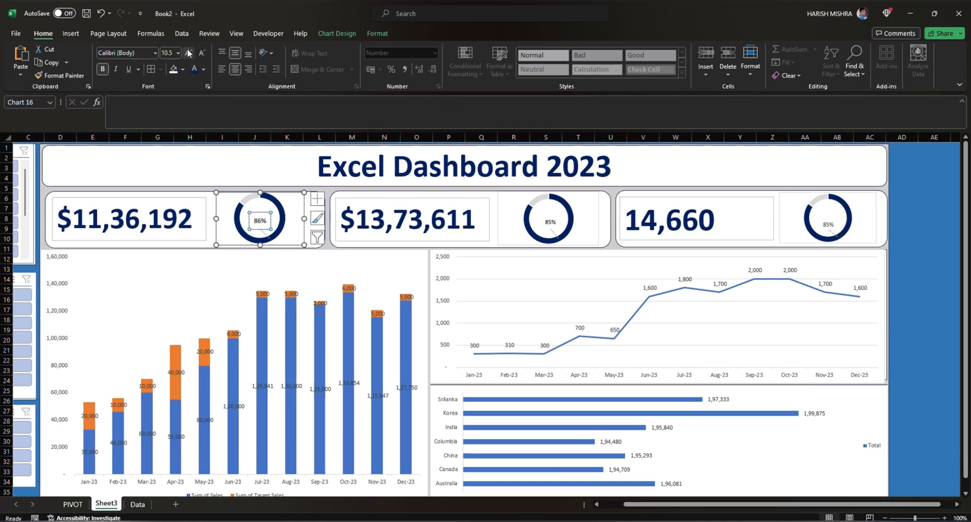
click(201, 53)
click(549, 221)
click(192, 52)
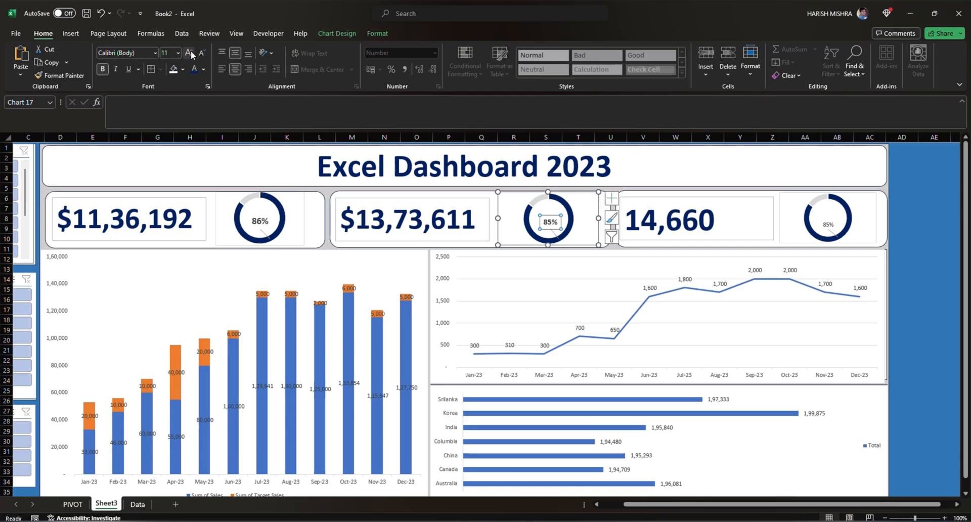
click(190, 53)
click(828, 224)
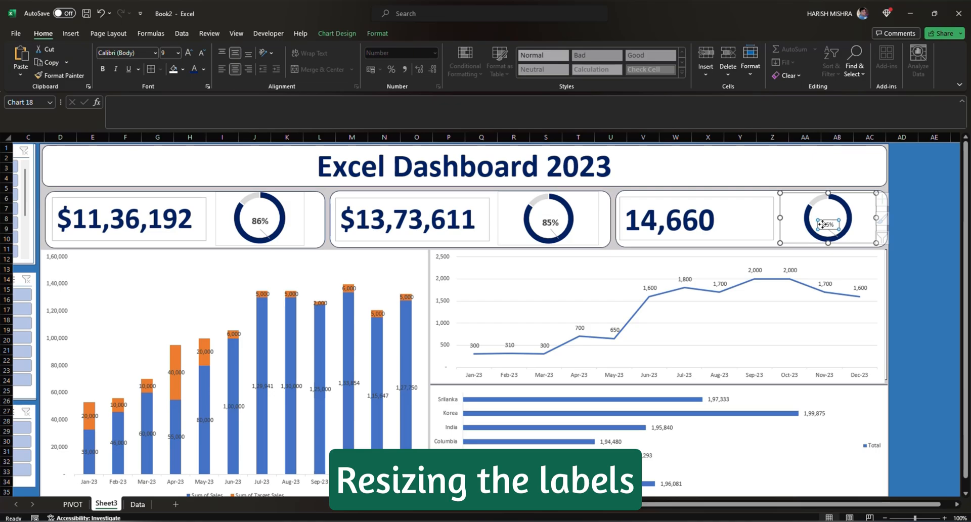
click(187, 52)
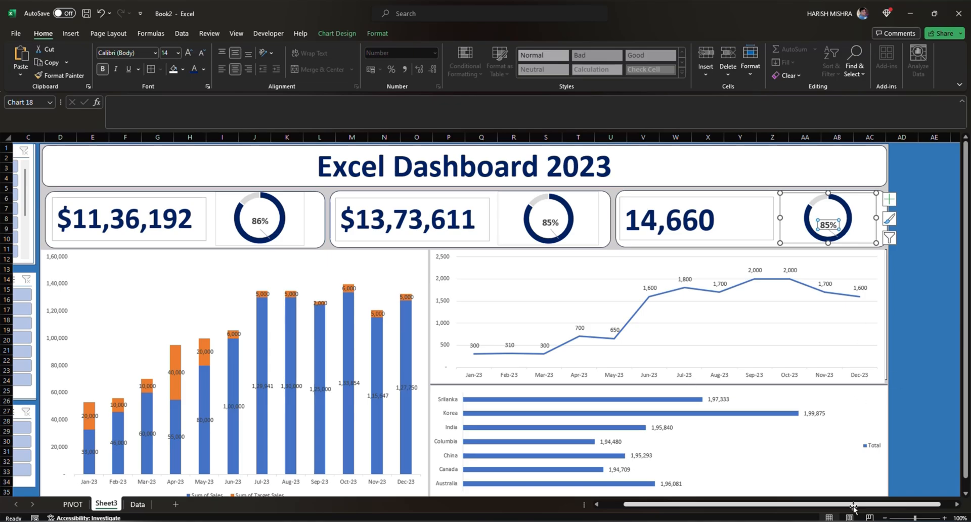
Select all slicers, shapes and charts on the dashboard and remove their shape outlines
drag(854, 505, 645, 506)
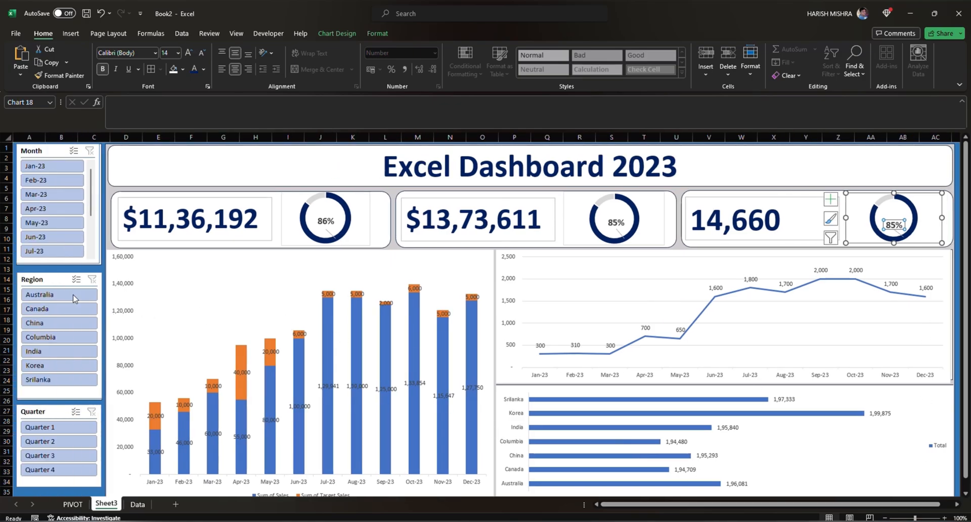
click(60, 277)
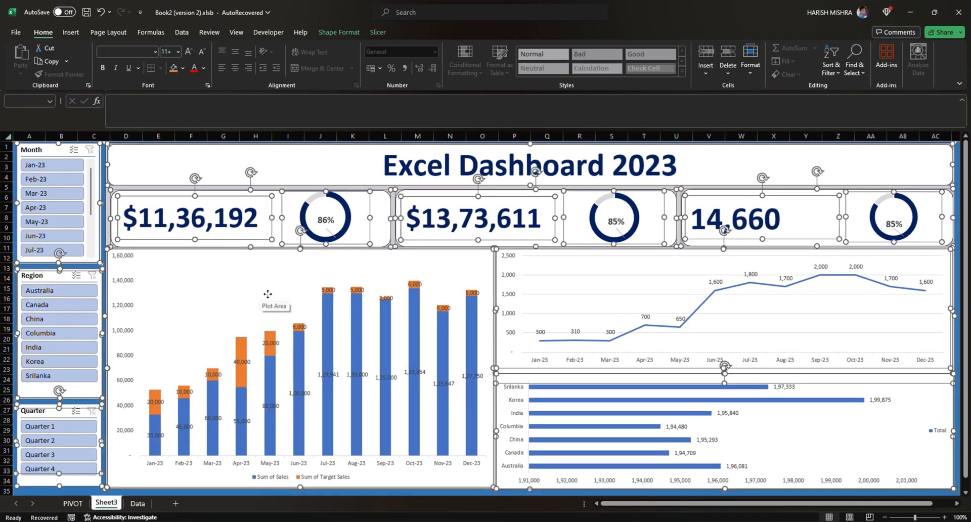
click(346, 37)
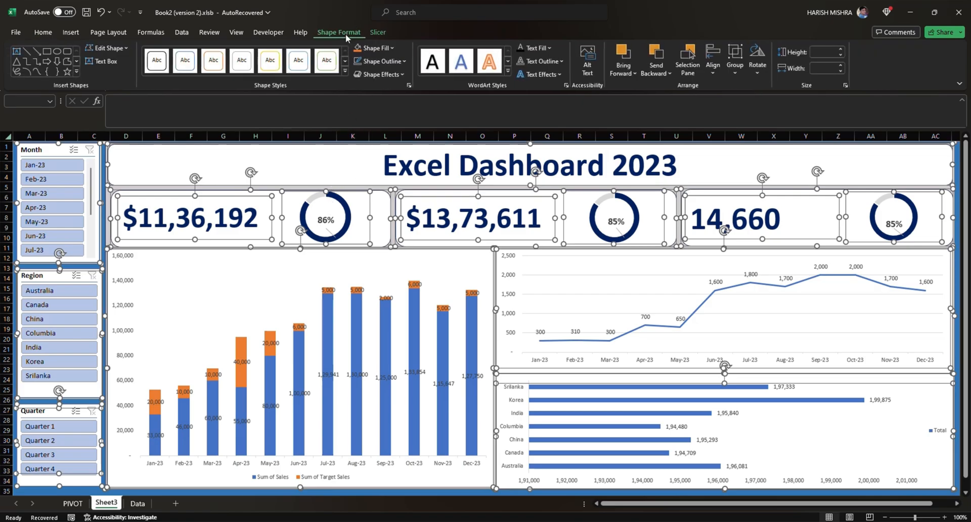
click(403, 62)
click(363, 190)
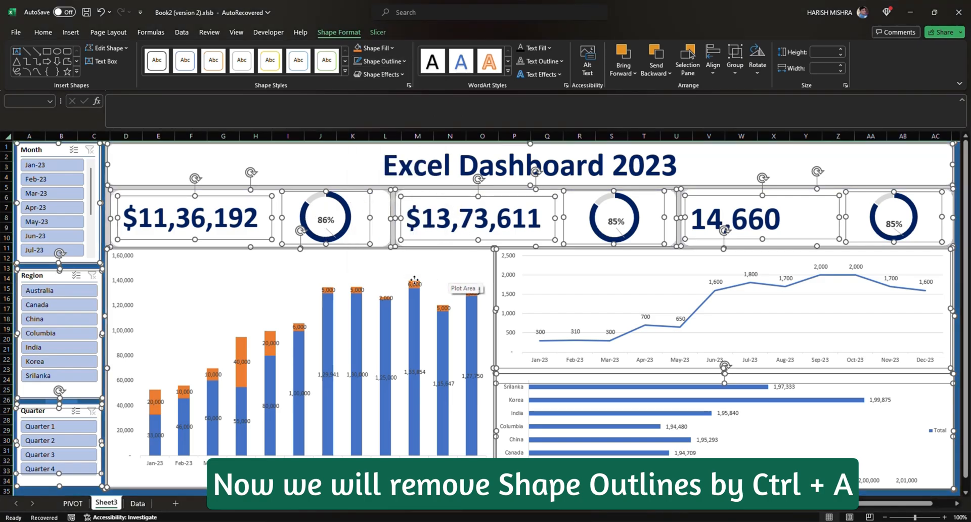
key(Escape)
click(297, 219)
click(284, 269)
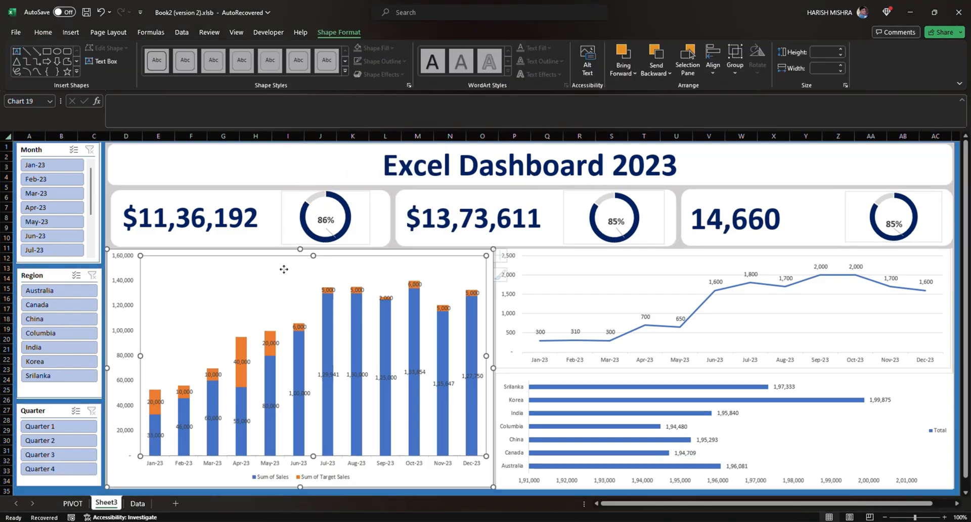
Remove the chart-area outline from the doughnuts in the sales, profit and customers cards
click(293, 237)
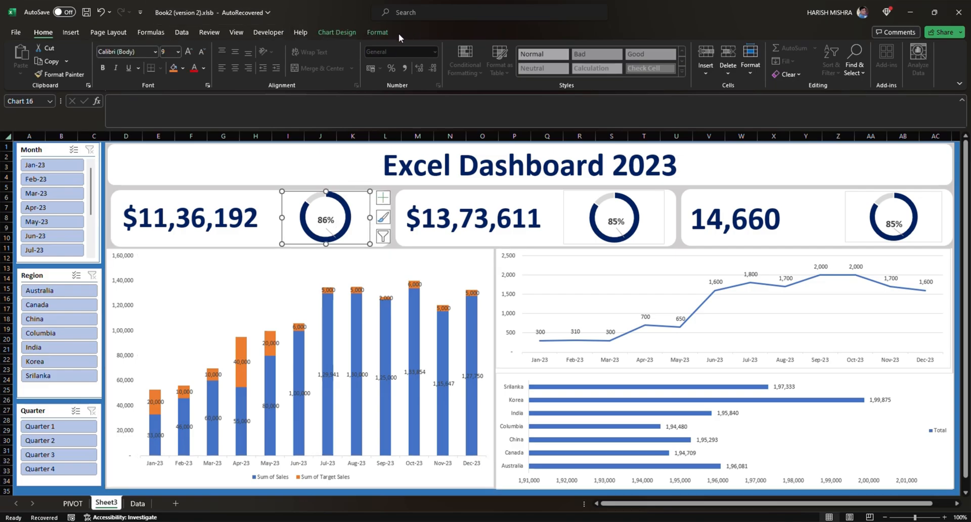
click(382, 32)
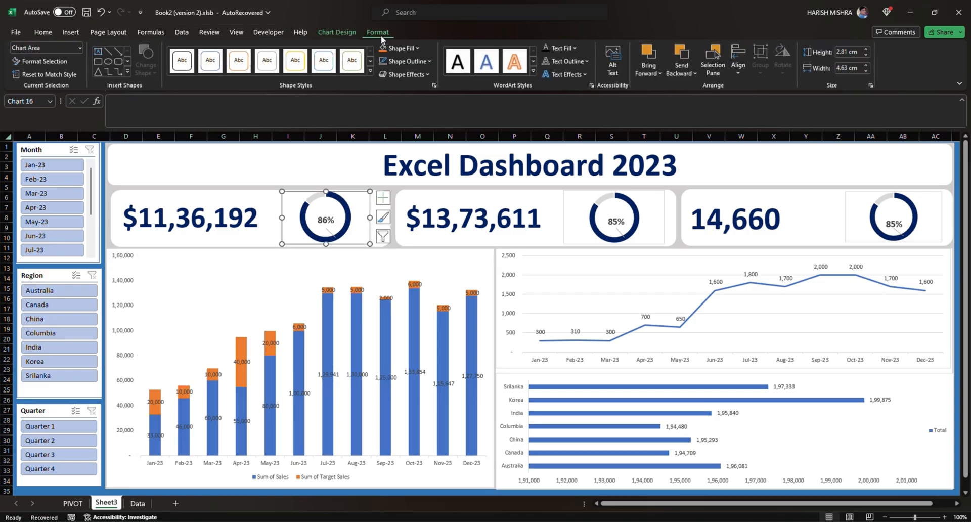
click(428, 61)
click(407, 189)
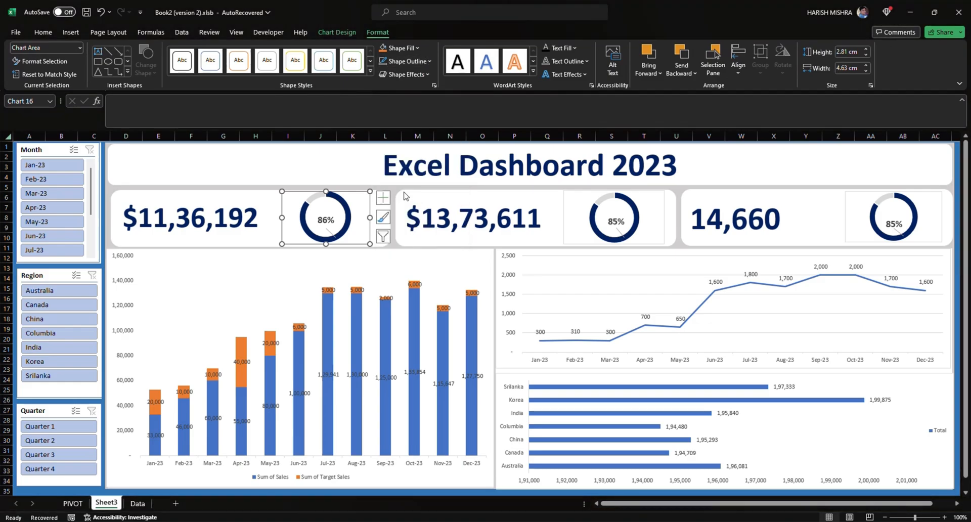
click(660, 230)
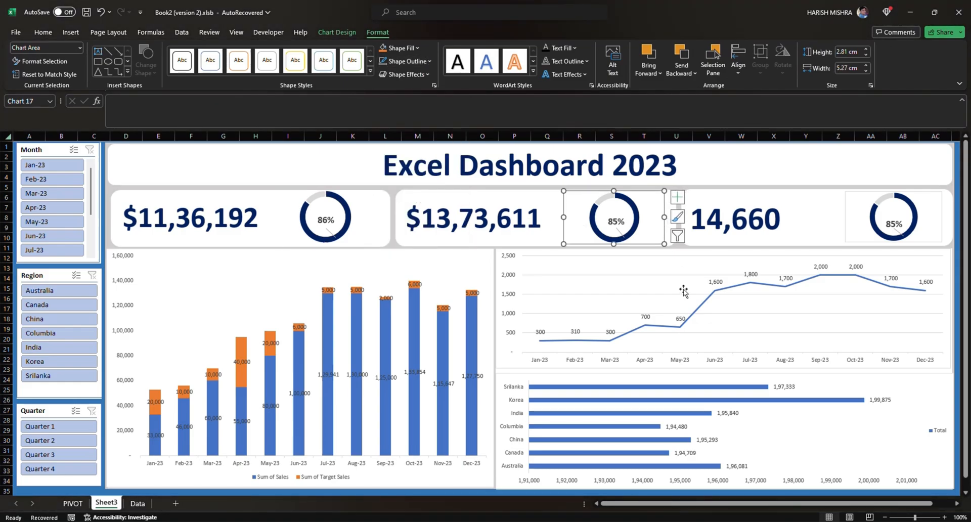
click(938, 227)
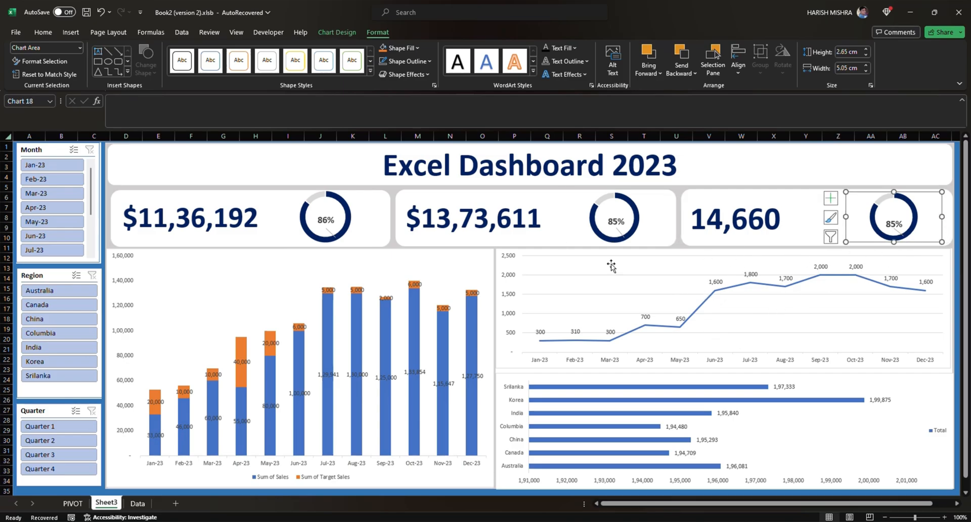
click(440, 263)
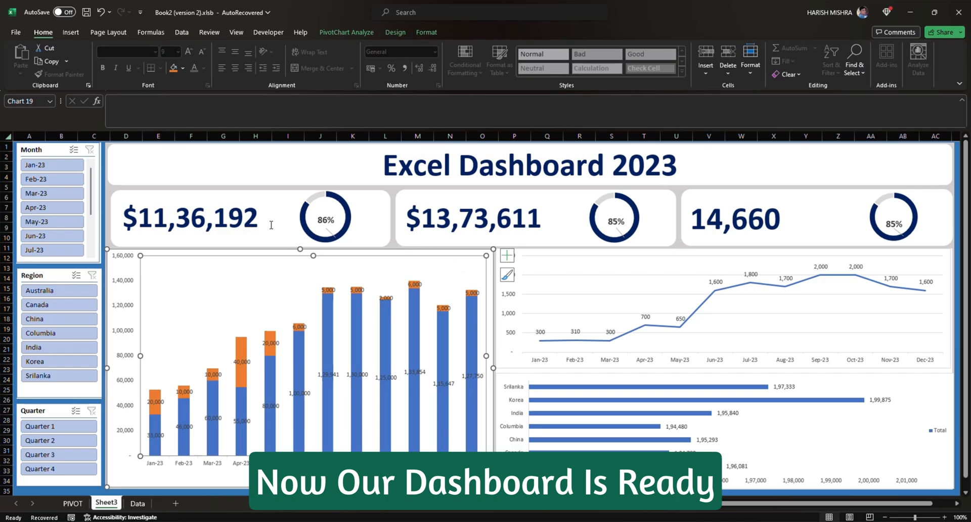
Widen the customers card's value text box slightly toward its doughnut
click(801, 222)
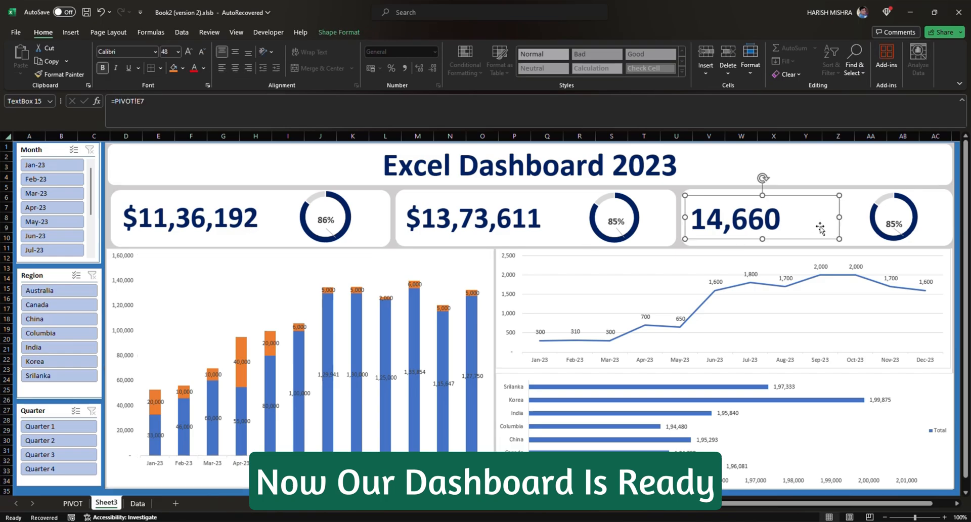
drag(839, 217, 856, 219)
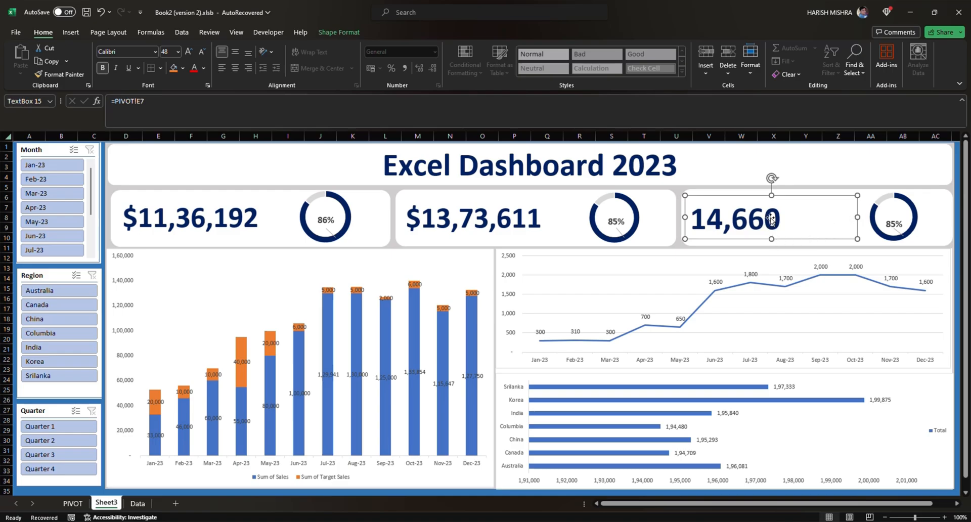
click(300, 166)
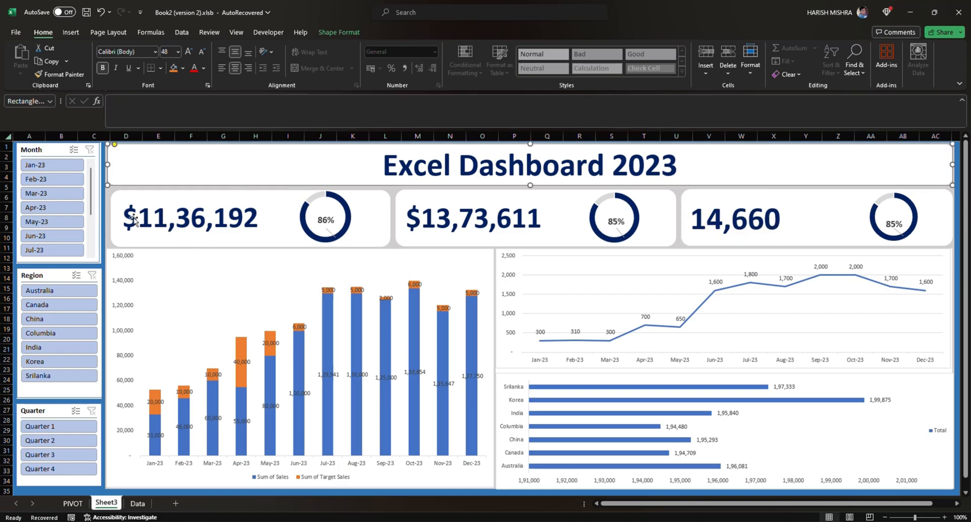
Test the Month slicer by filtering to Jan-23, Mar-23, Apr-23 and May-23 in turn, and clear the month filter
click(66, 167)
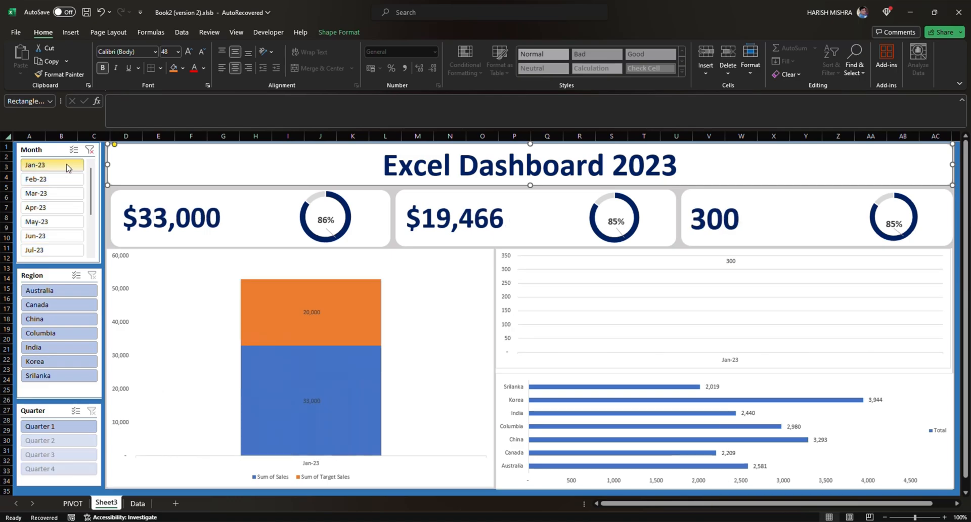
click(58, 195)
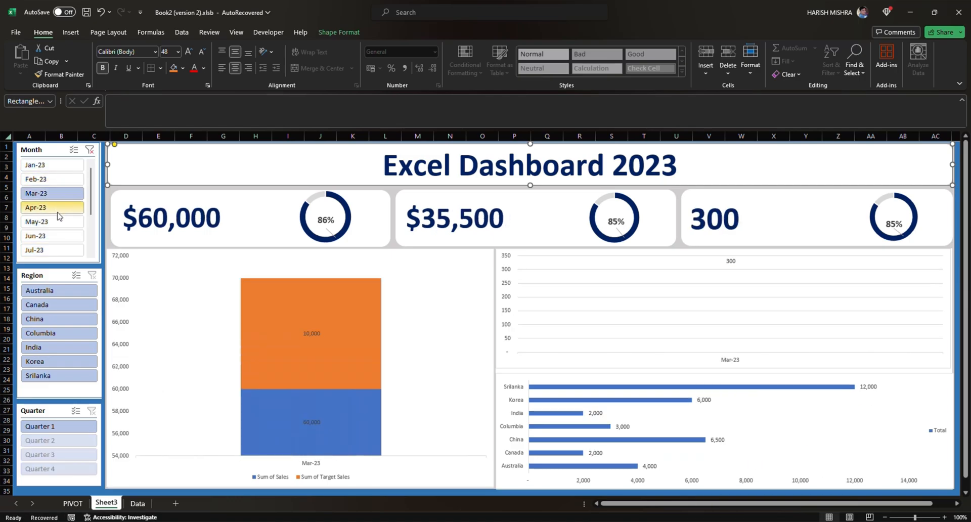
click(53, 207)
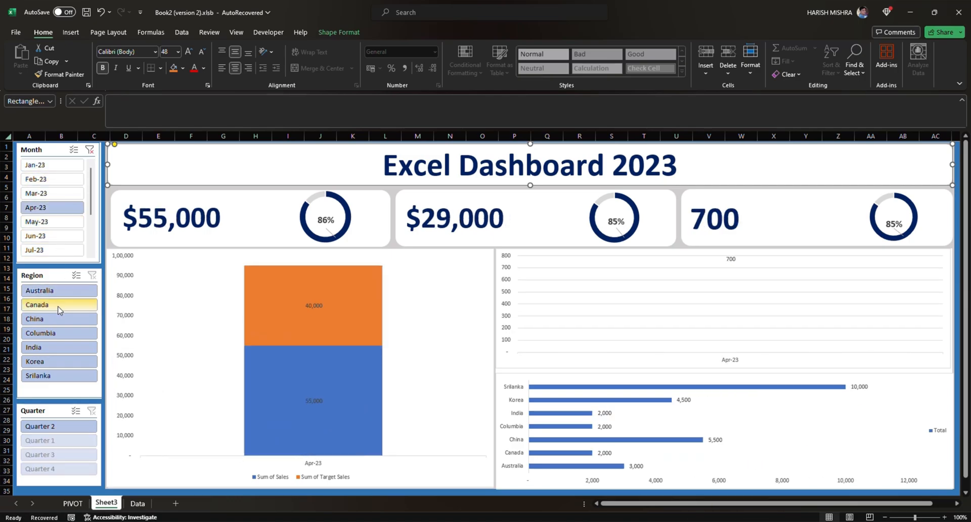
click(54, 222)
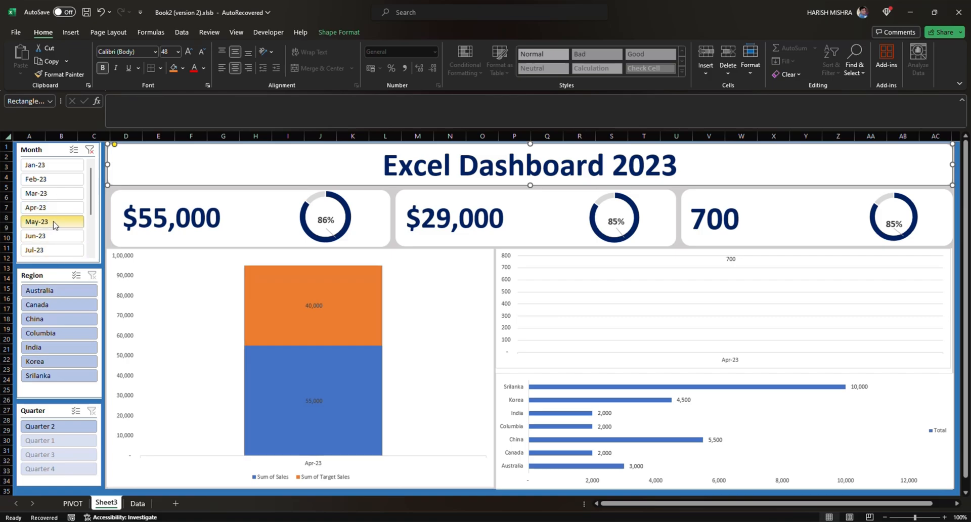
click(90, 150)
Test the Quarter slicer by filtering the dashboard to Quarter 1, Quarter 2, Quarter 3 and Quarter 4 in turn
click(50, 427)
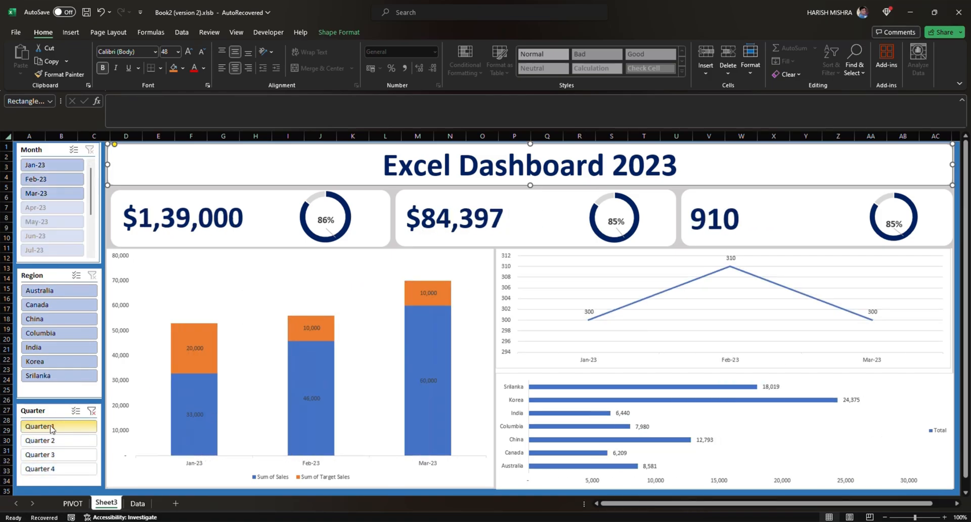
click(49, 442)
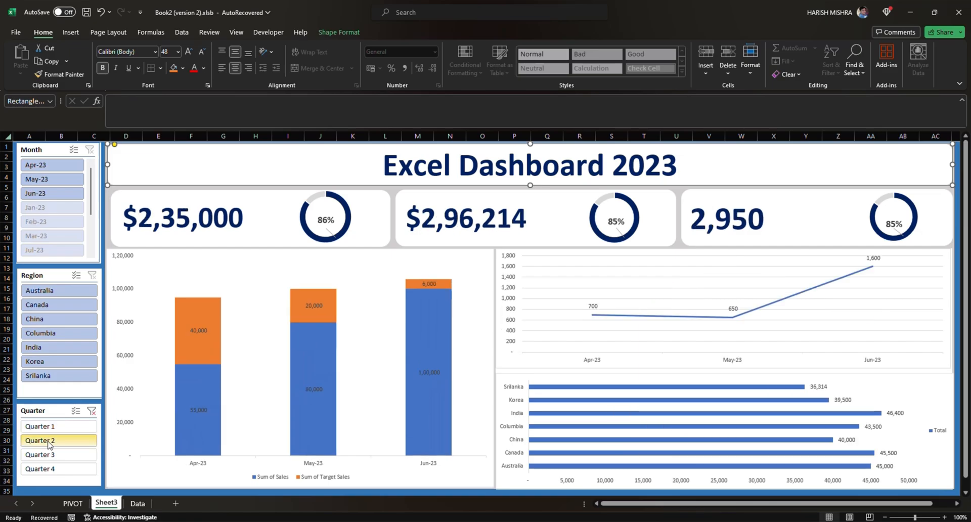
click(49, 457)
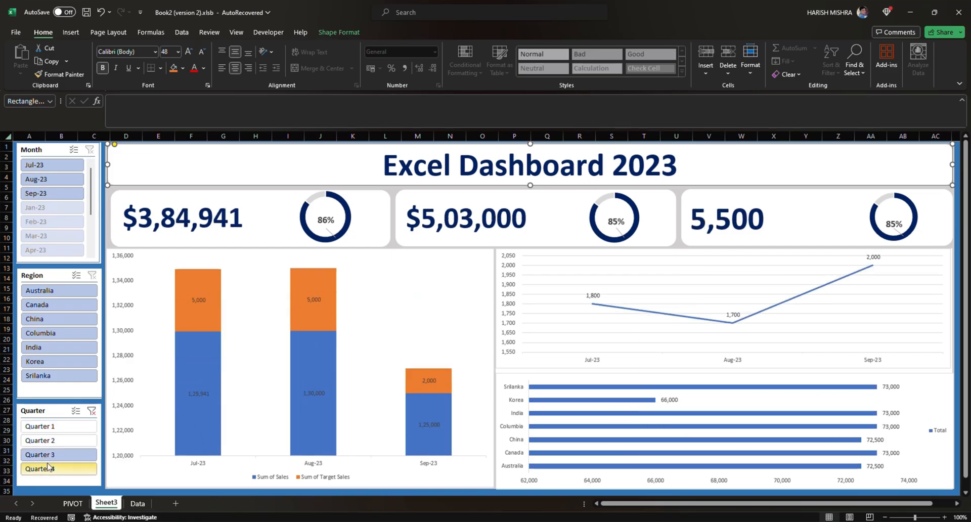
click(49, 469)
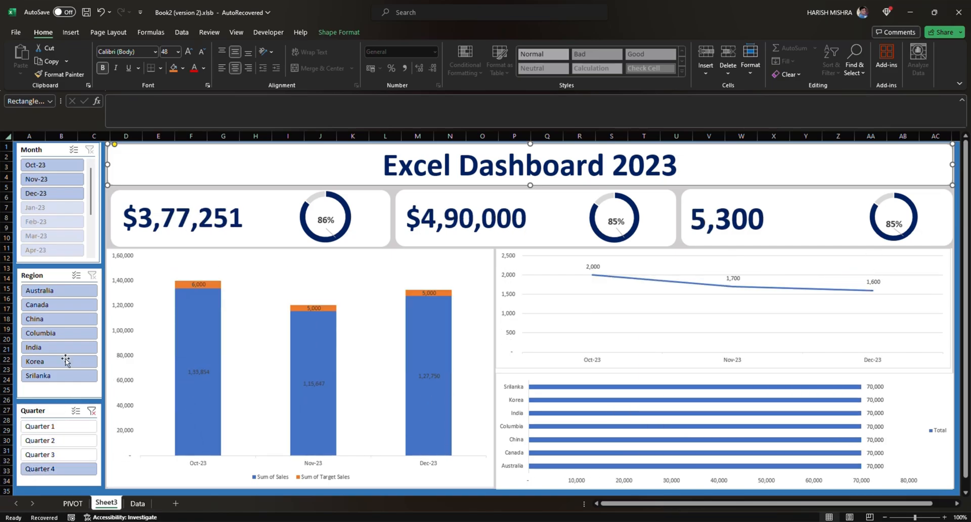
Clear the Quarter and Month slicer filters so the dashboard covers the full year for all regions
click(83, 411)
click(91, 412)
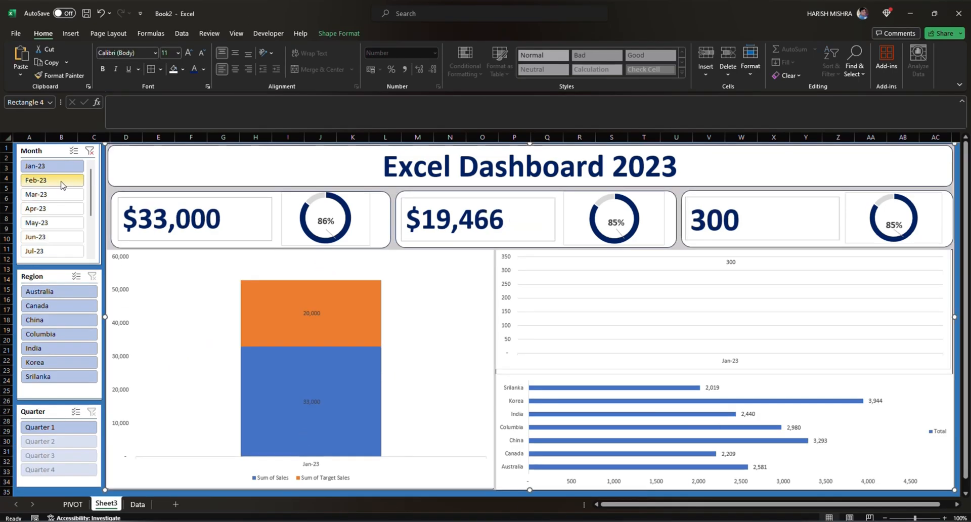
click(92, 167)
click(91, 281)
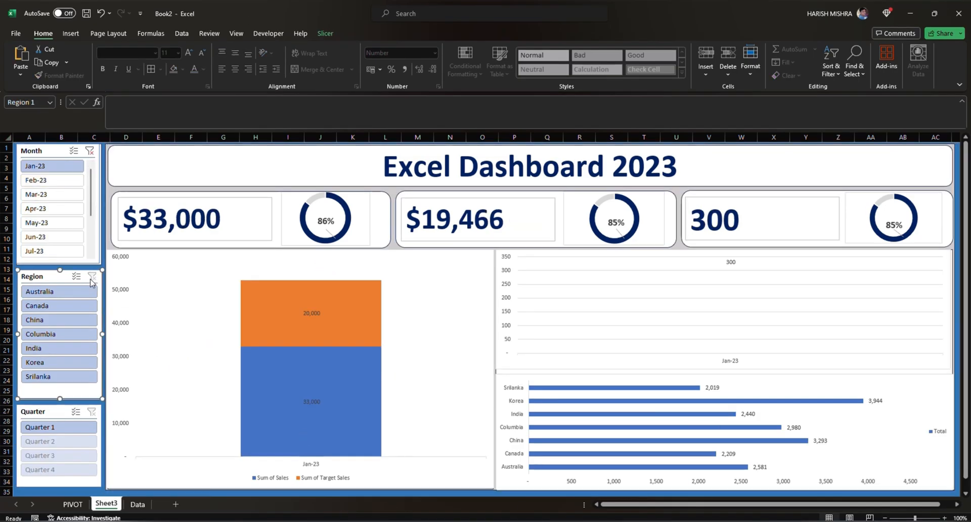
click(91, 150)
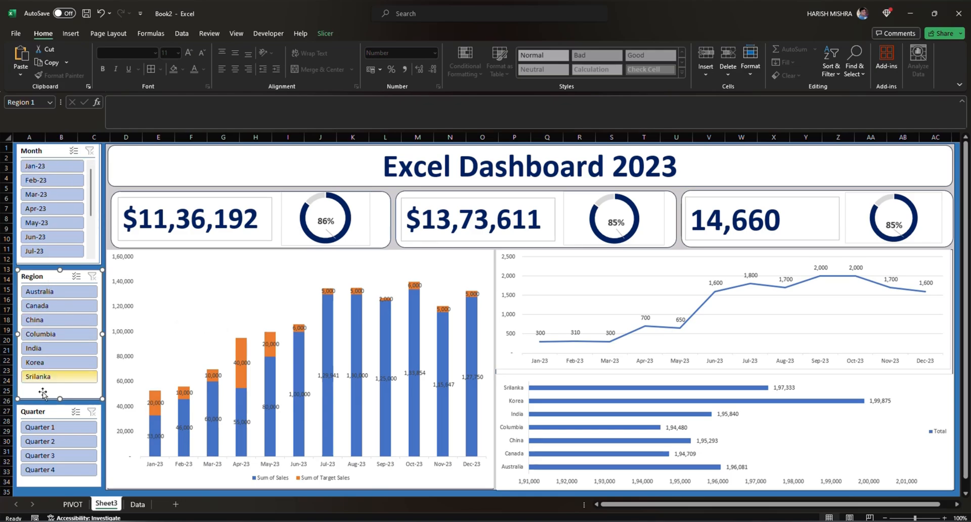
Test the slicers by filtering to Quarter 1, Quarter 2, Quarter 3 and Quarter 4 in turn, narrowing Quarter 4 to Australia and Nov-23
click(44, 432)
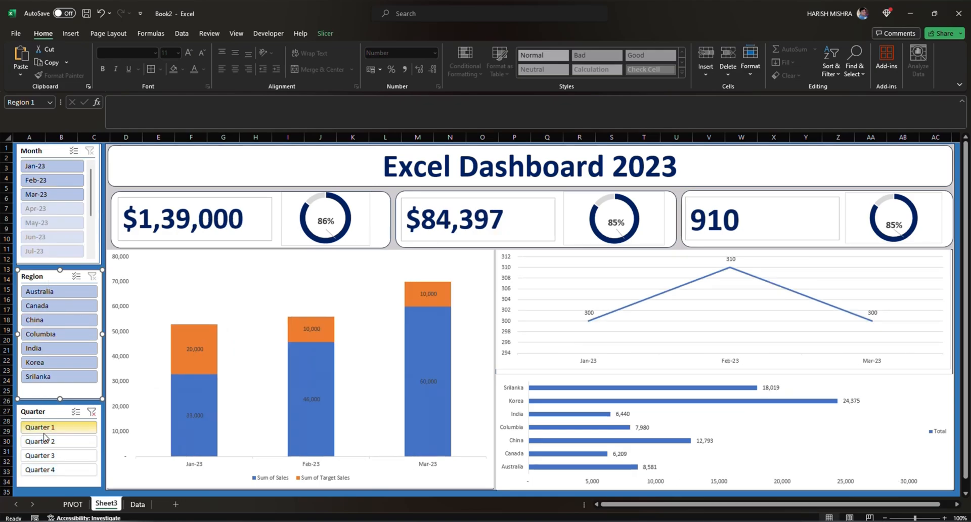
click(45, 441)
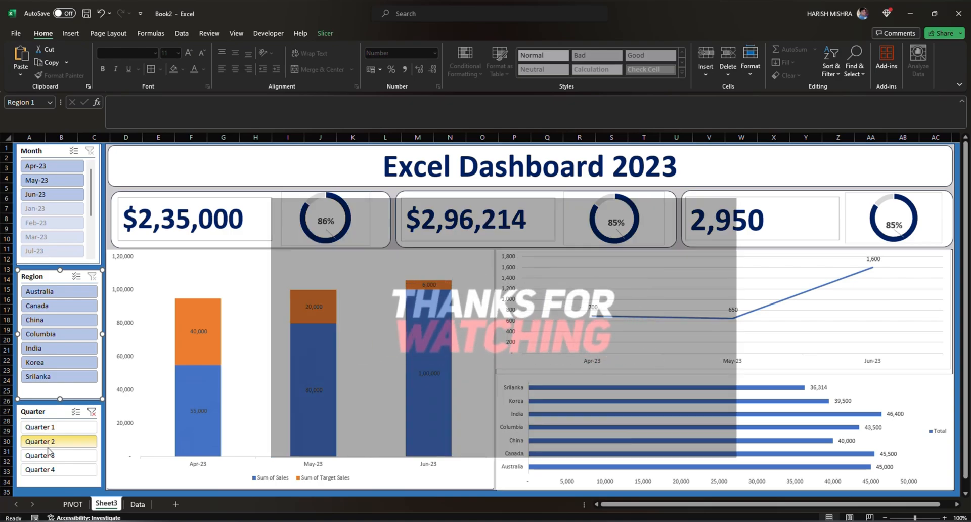
click(49, 456)
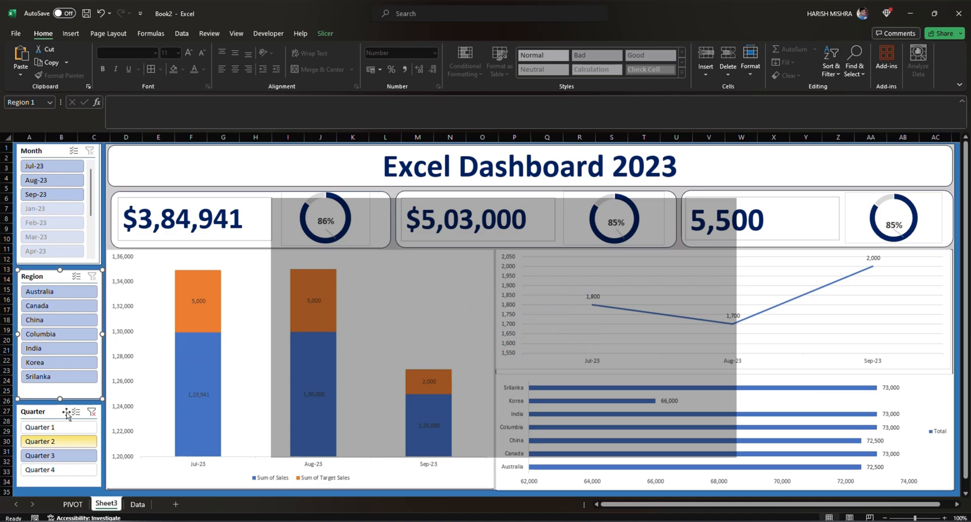
click(66, 471)
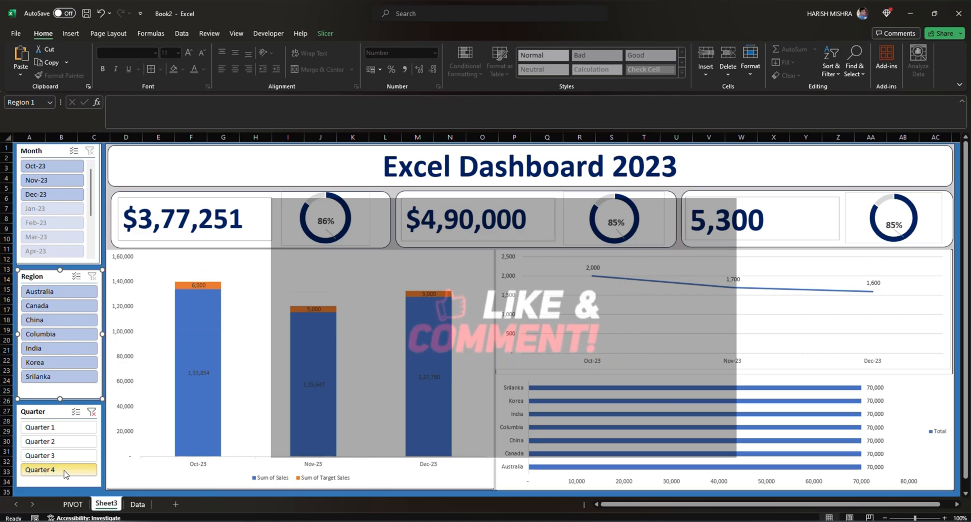
click(55, 294)
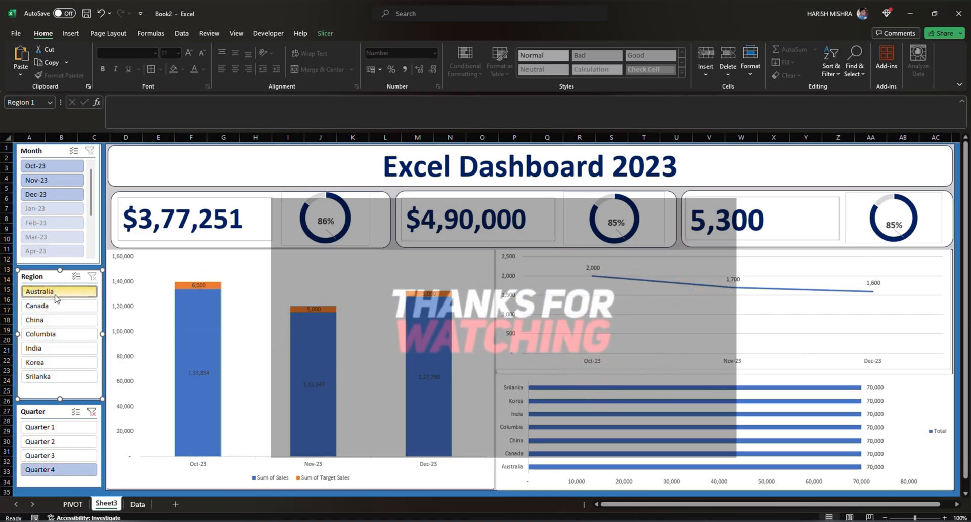
click(63, 181)
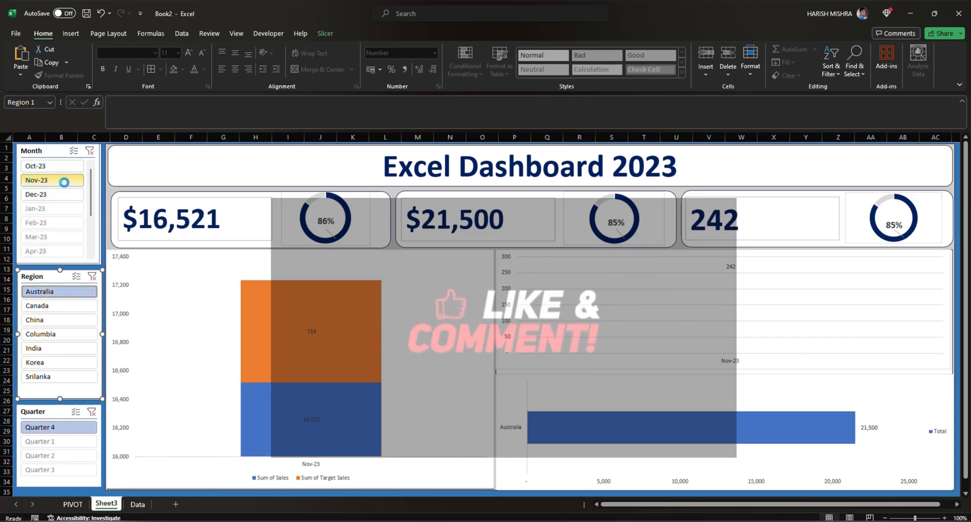